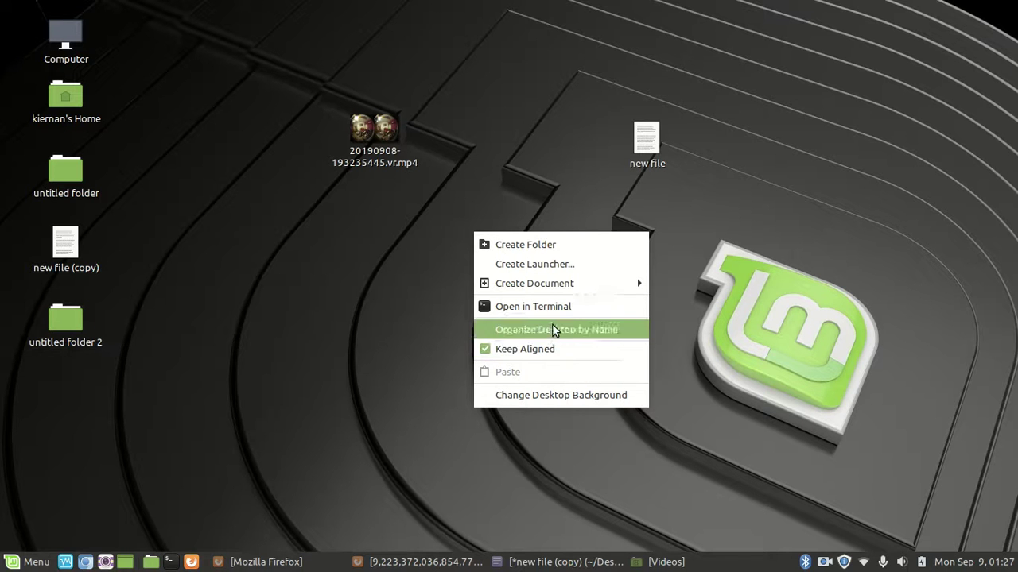
Step: Create an empty document on the desktop and open it in a maximized text editor window
mouse_move(552, 284)
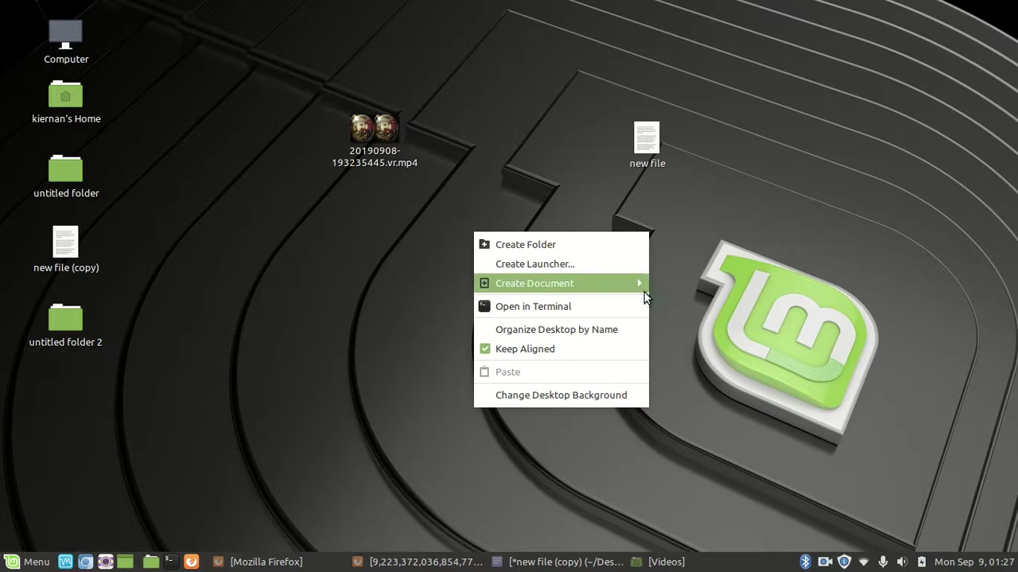
left_click(722, 304)
left_click(719, 310)
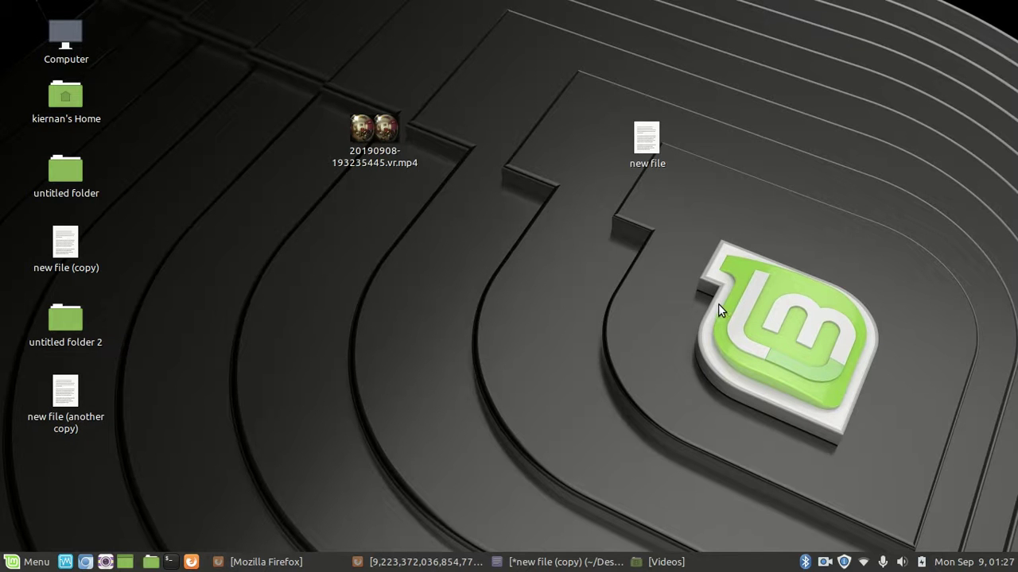
double_click(57, 404)
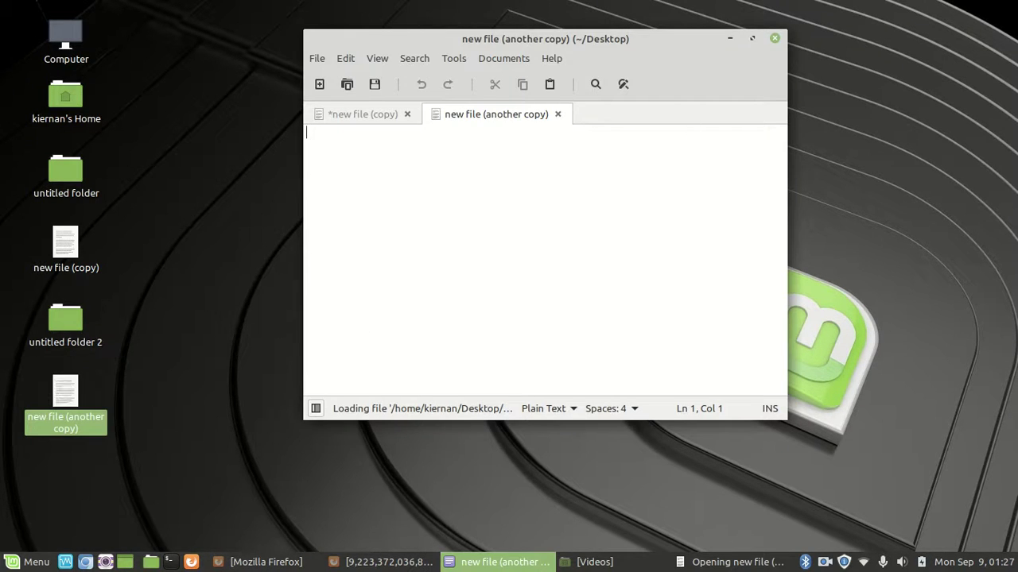
left_click(751, 37)
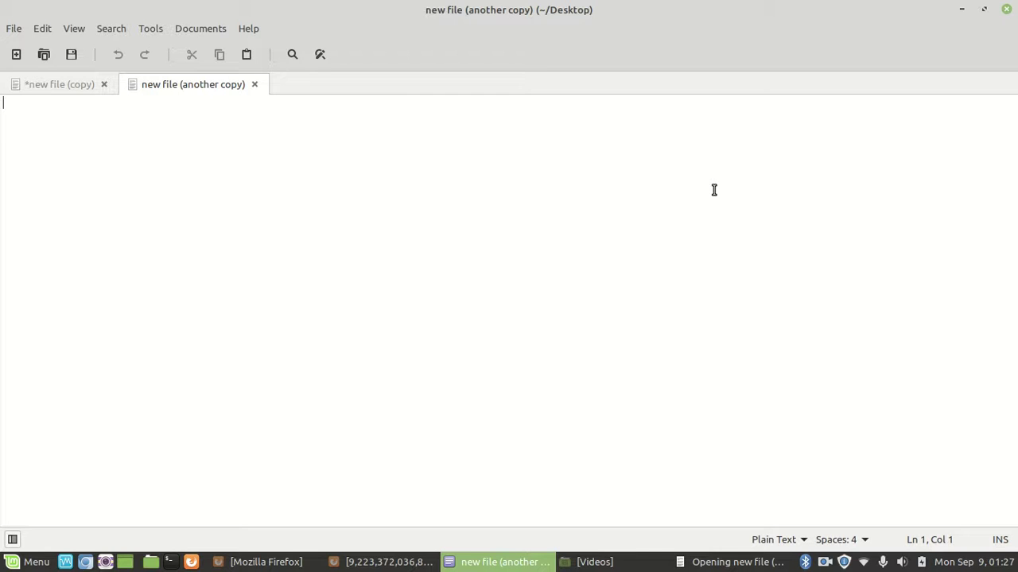
Step: Leave the first line blank and enlarge the editor's text by four zoom levels, using "ff" as temporary sample text
key("Return")
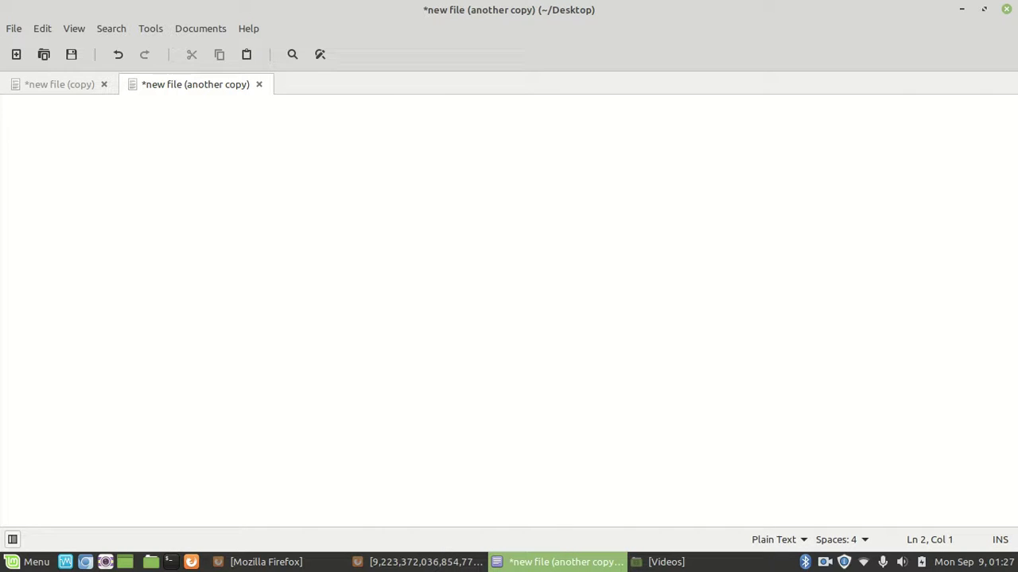
type("ff")
key("ctrl+plus")
key("ctrl+plus")
key("ctrl+plus")
key("ctrl+plus")
key("BackSpace")
key("BackSpace")
type("00")
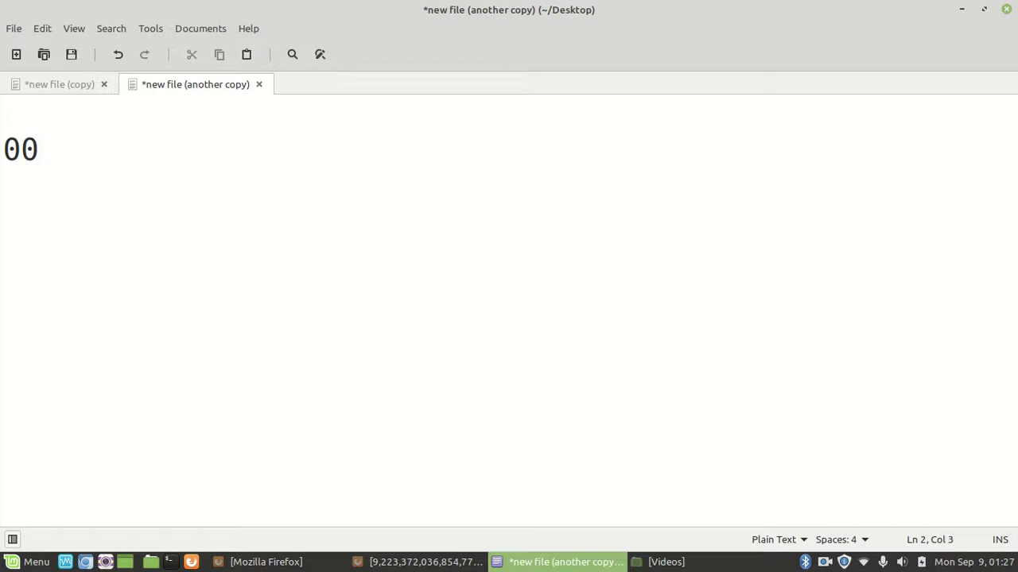
type("-ff")
key("Left")
key("Left")
key("Right")
key("Right")
key("BackSpace")
key("BackSpace")
key("BackSpace")
key("BackSpace")
key("BackSpace")
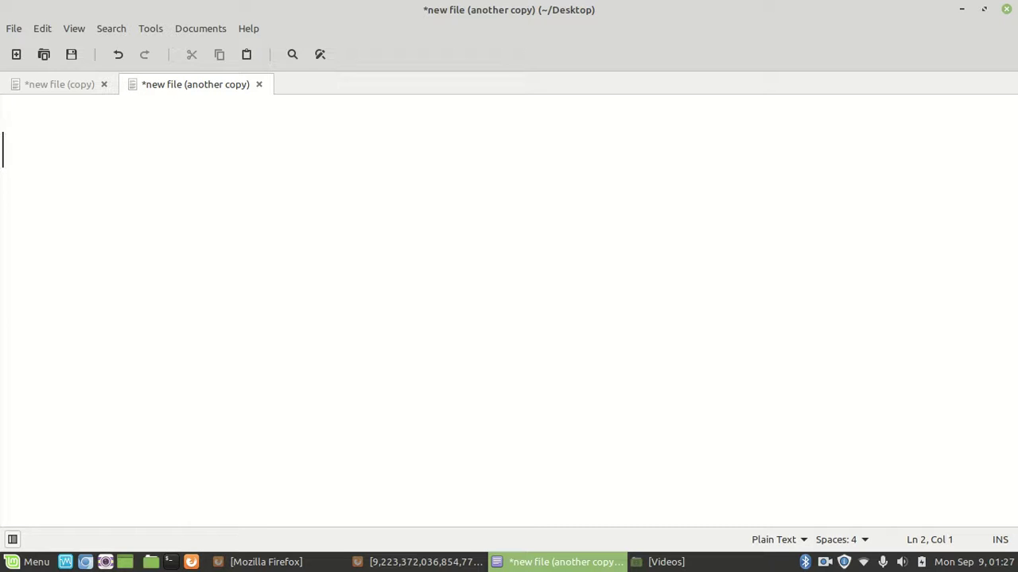
Step: Write "4-bits 0000-1111" on the second line, with 0 beneath the start of 0000 and f beneath the start of 1111
type("4-bits ")
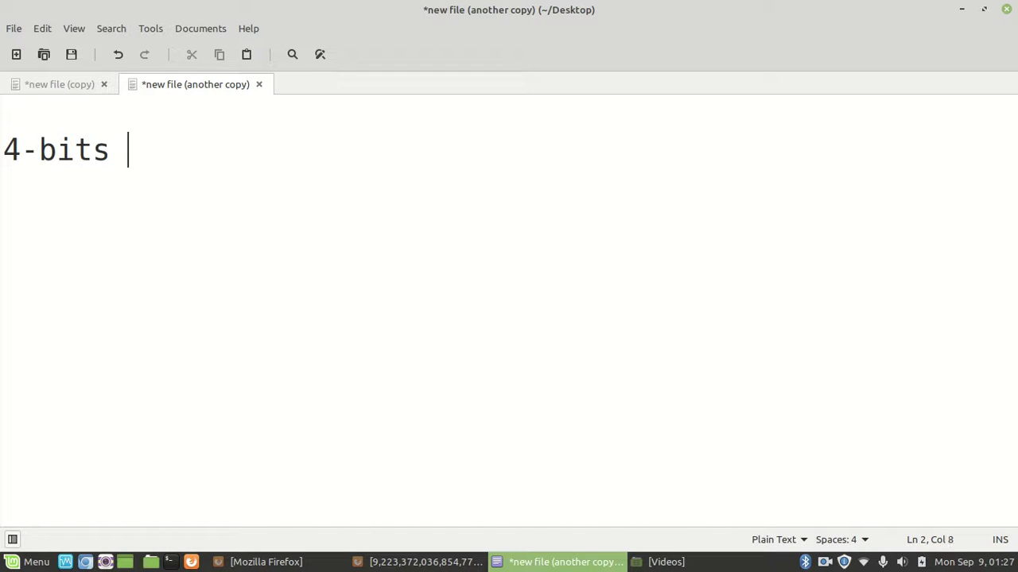
type("  0000")
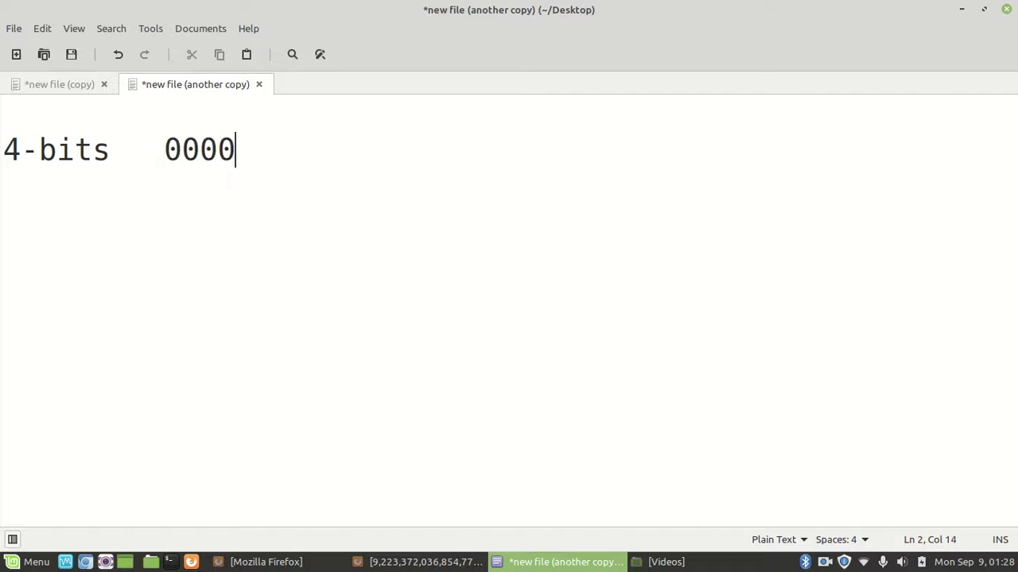
type("-1111")
key("Return")
key("BackSpace")
key("BackSpace")
type("0")
key("BackSpace")
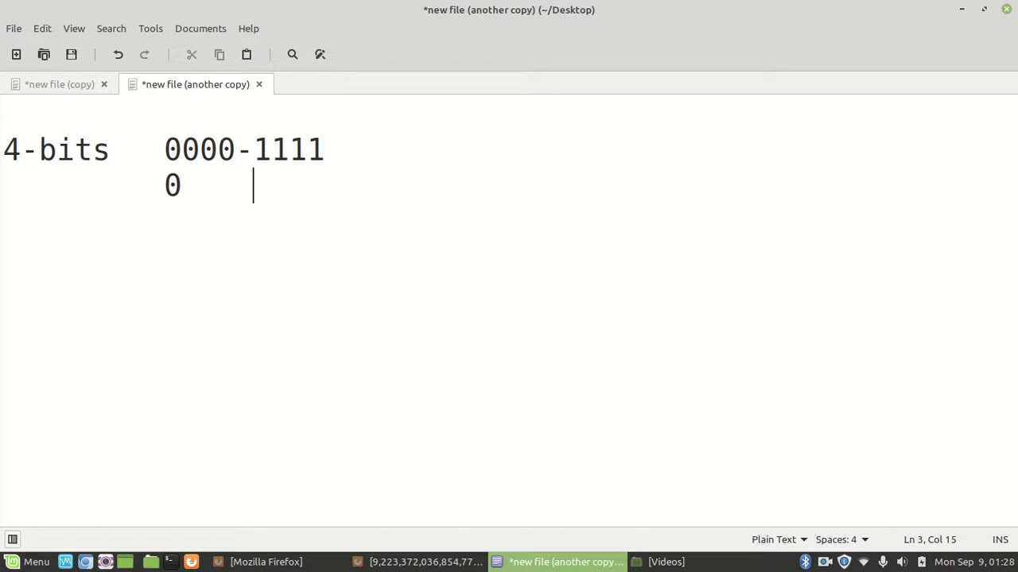
type("f")
Step: Leave a blank line and list the binary numbers 0000, 0001, 0010 and 0011 on separate lines
key("Return")
key("Return")
type("0000")
key("Return")
type("0001")
key("Return")
type("00")
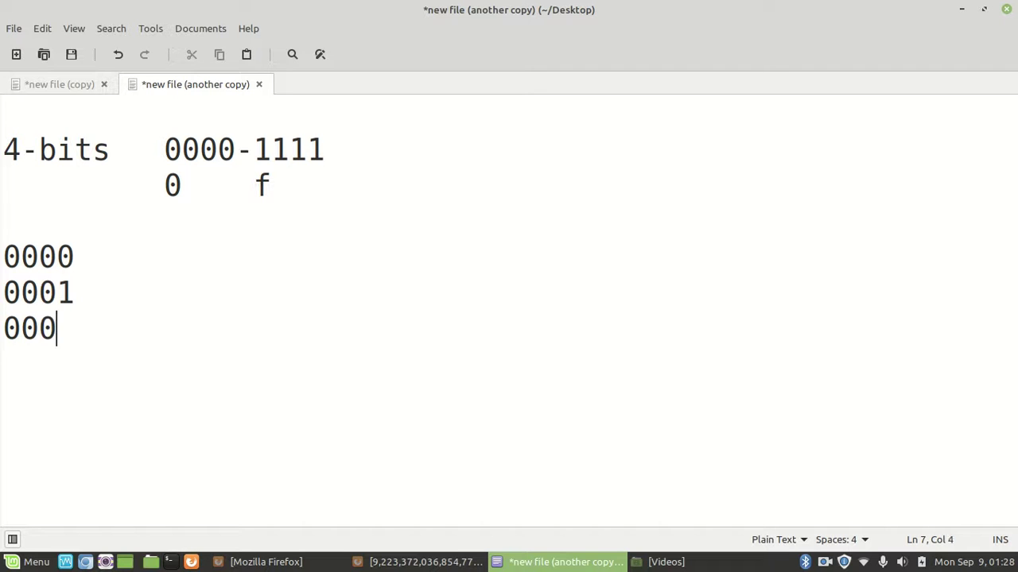
type("10")
key("Return")
type("0011")
Step: Continue the binary list with 0100, 0101, 0110 and 0111, one per line
key("Return")
type("0100")
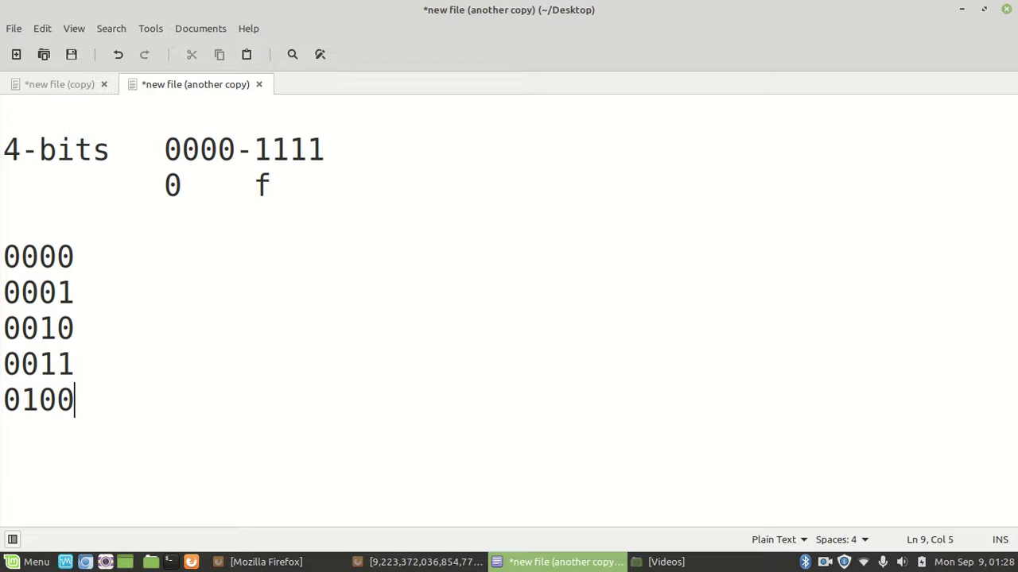
key("Return")
type("0101")
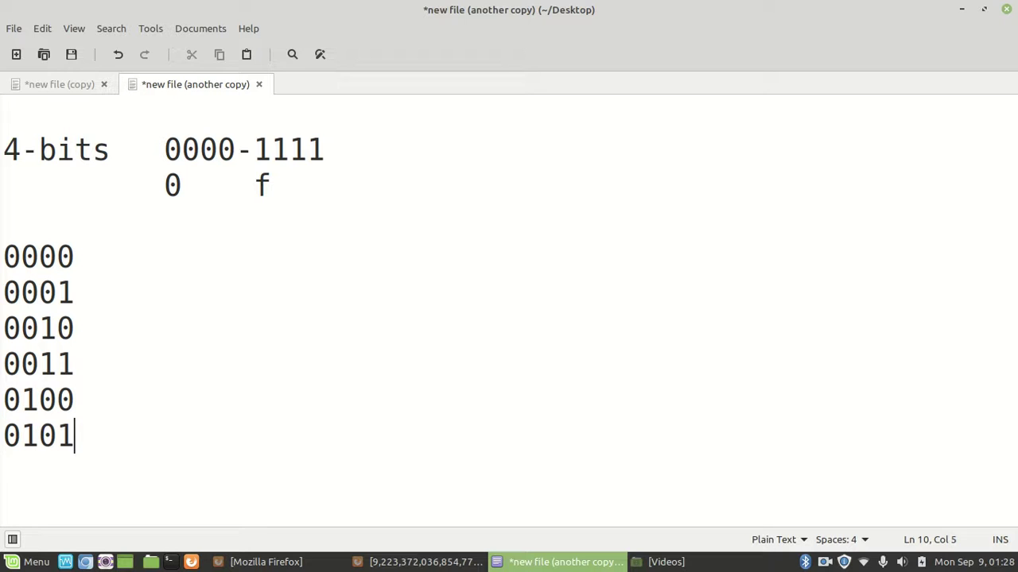
key("Return")
type("00")
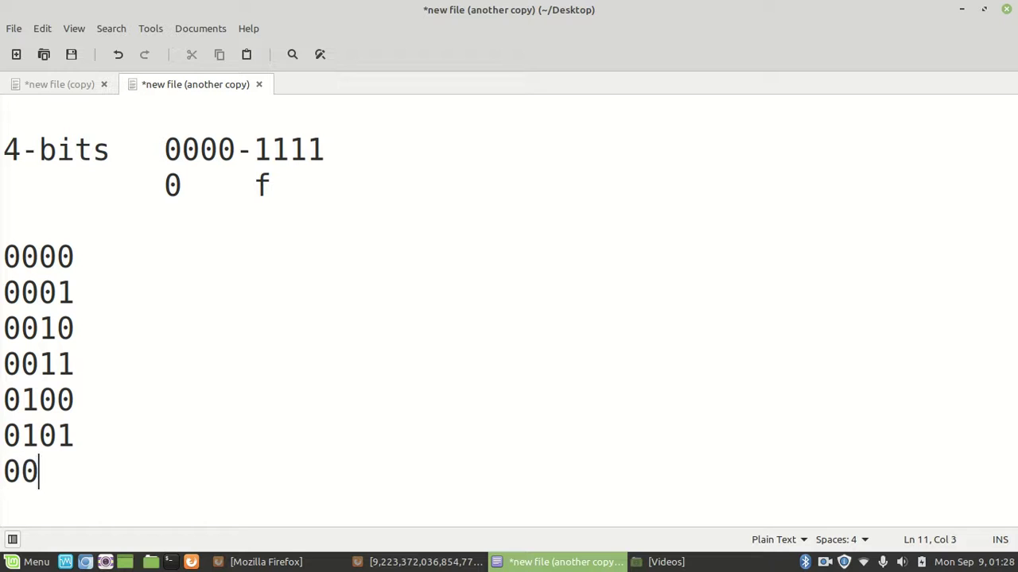
key("BackSpace")
type("110")
key("Return")
type("0111")
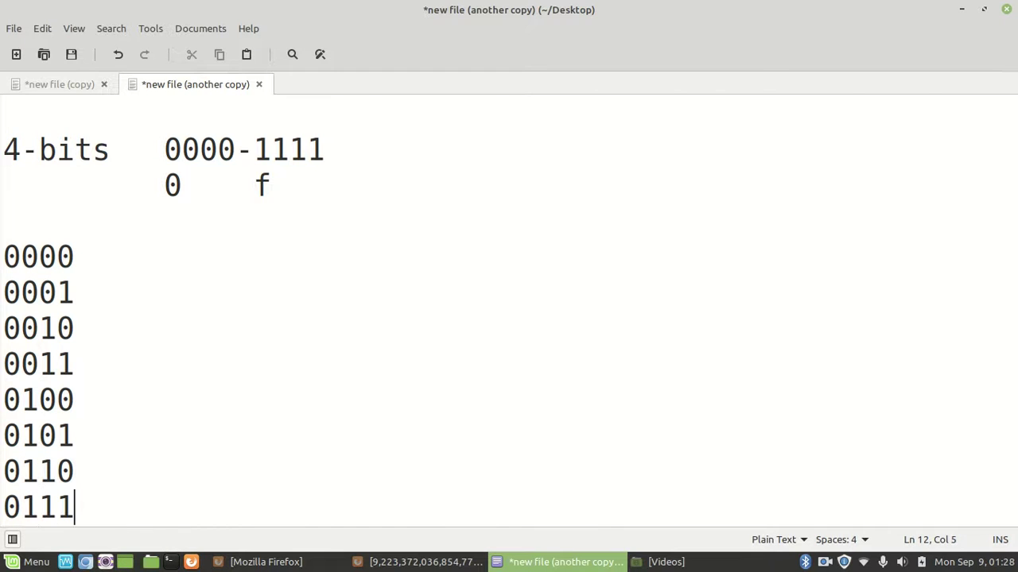
Step: Add 1000 and 1001 as the next two lines of the binary list
key("Return")
type("00")
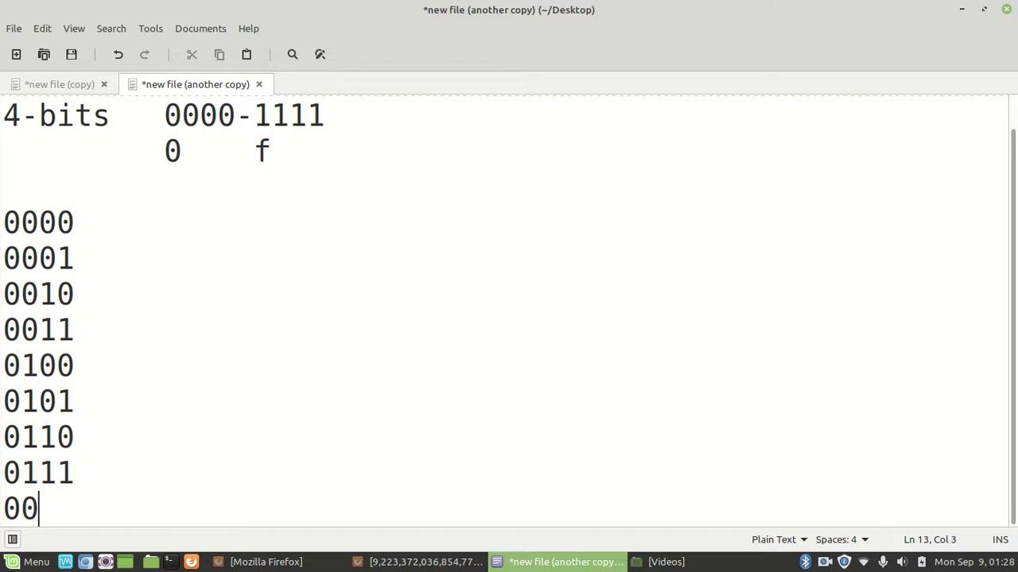
key("BackSpace")
key("BackSpace")
type("1000")
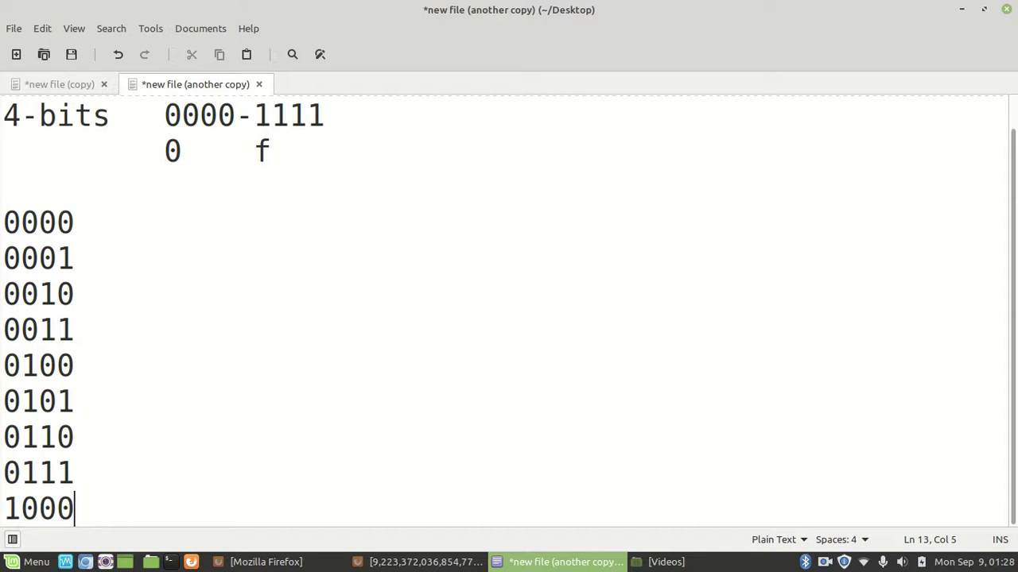
key("Return")
type("1001")
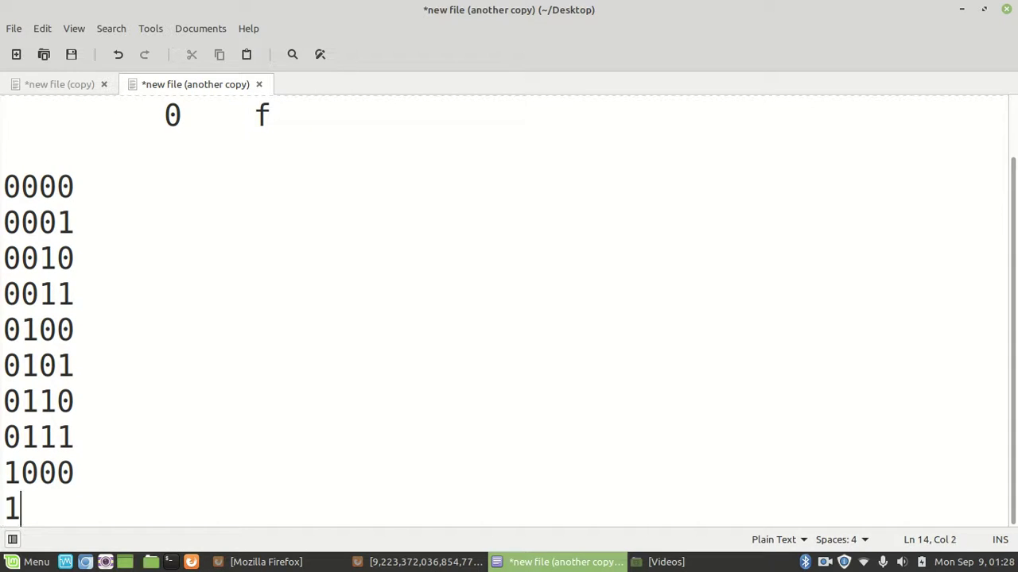
Step: Add 1010 and 1011 on the following lines of the binary list
key("Return")
type("10")
key("BackSpace")
type("1")
key("BackSpace")
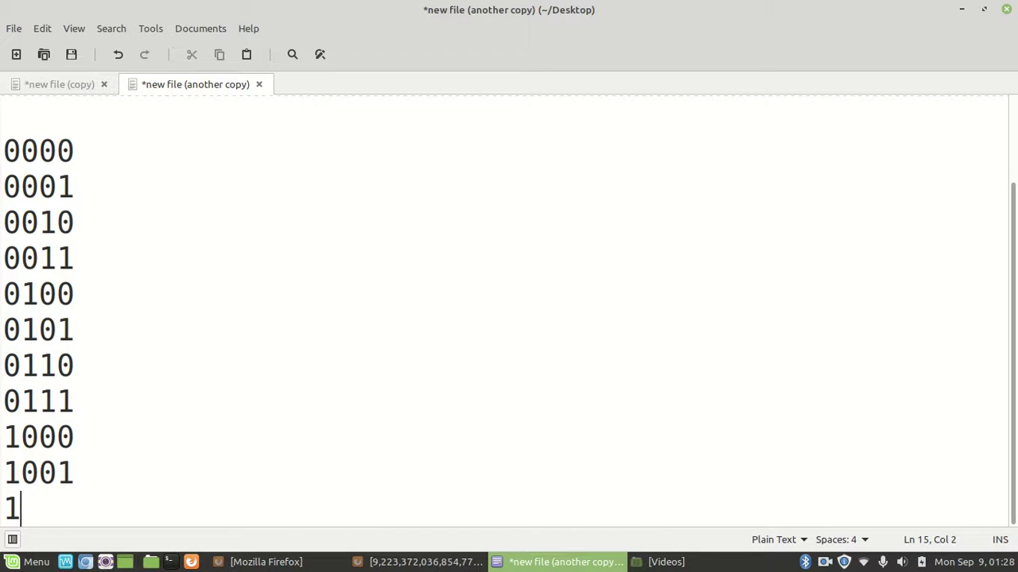
type("010")
key("BackSpace")
type("10")
key("Return")
type("1011")
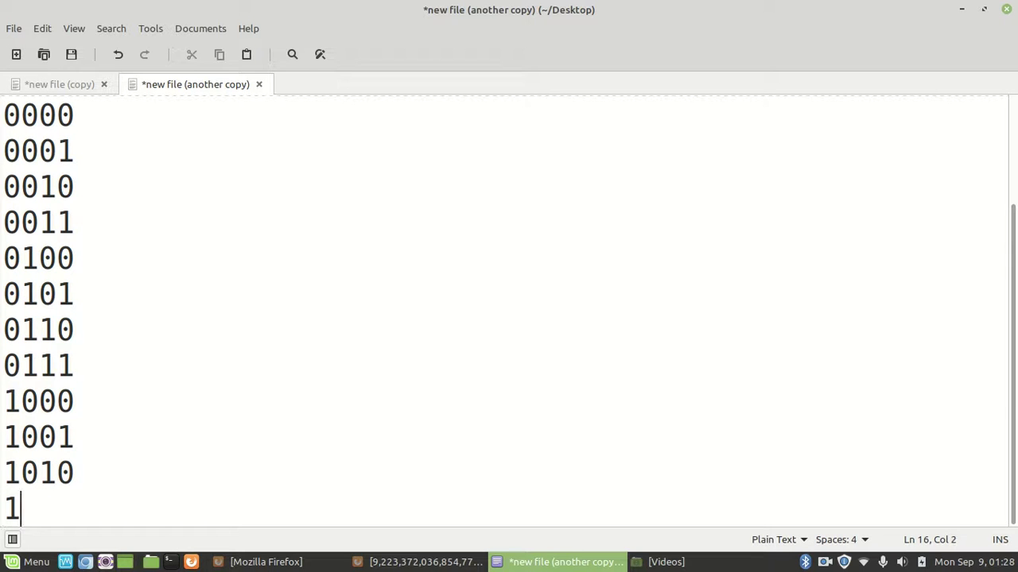
Step: Complete the binary list with 1100, 1101, 1110 and 1111 on separate lines
key("Return")
type("101")
key("BackSpace")
key("BackSpace")
type("100")
key("Return")
type("1101")
key("Return")
type("1110")
key("Return")
type("1111")
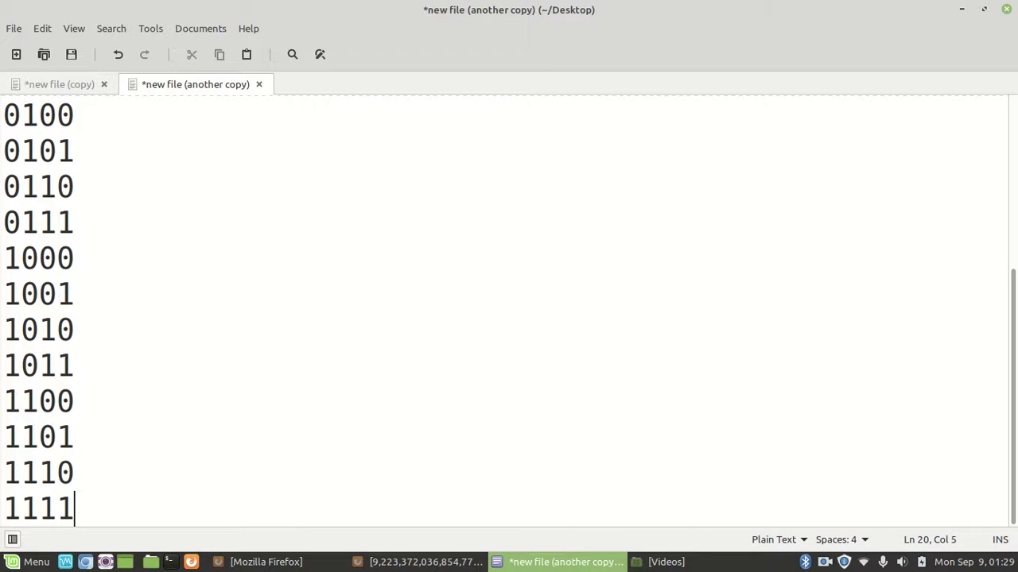
Step: Add the decimal values 0 and 1 after 0000 and 0001, separated by a space
key("Up")
key("Up")
key("Up")
key("Up")
key("Up")
key("Up")
key("Up")
key("Up")
key("Up")
key("Up")
key("Up")
key("Up")
key("Up")
key("Up")
key("Up")
key("Up")
key("Down")
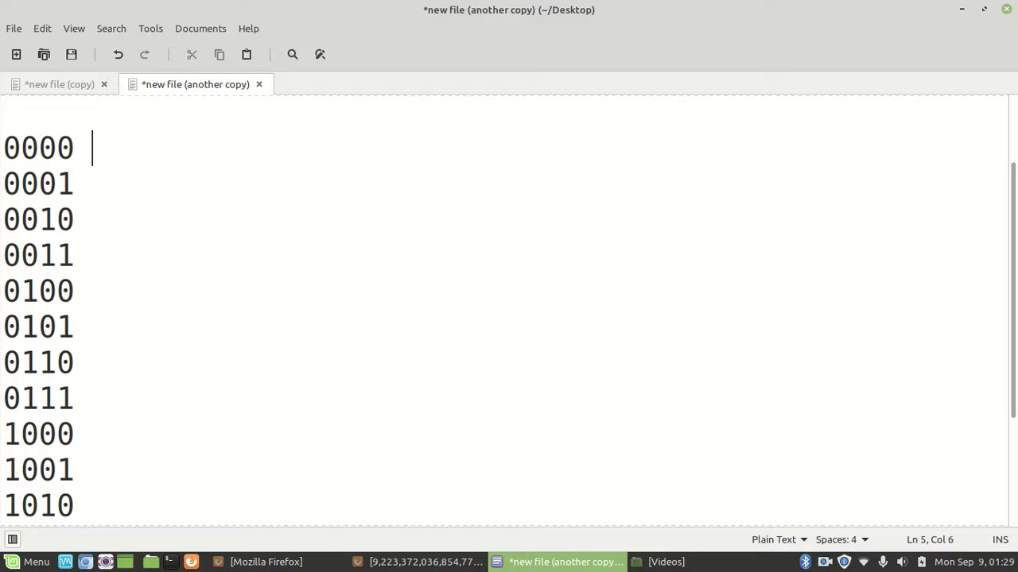
key("BackSpace")
type("0")
key("Down")
key("BackSpace")
type("1")
Step: Add the decimal values 2, 3 and 4 after 0010, 0011 and 0100, aligned with the values above
key("Home")
key("Down")
key("Down")
key("Up")
key("Right")
key("Right")
key("Right")
key("Right")
key("Right")
key("Up")
key("Up")
key("Up")
key("Right")
key("Right")
key("Right")
key("Right")
key("Right")
key("Right")
key("Down")
key("Down")
type("2")
key("Down")
type("3")
key("Down")
type("4")
Step: Add the decimal values 5, 6 and 7 after 0101, 0110 and 0111
key("Down")
type("5")
key("BackSpace")
type("5")
key("Down")
key("BackSpace")
type("6")
key("Down")
key("BackSpace")
type("7")
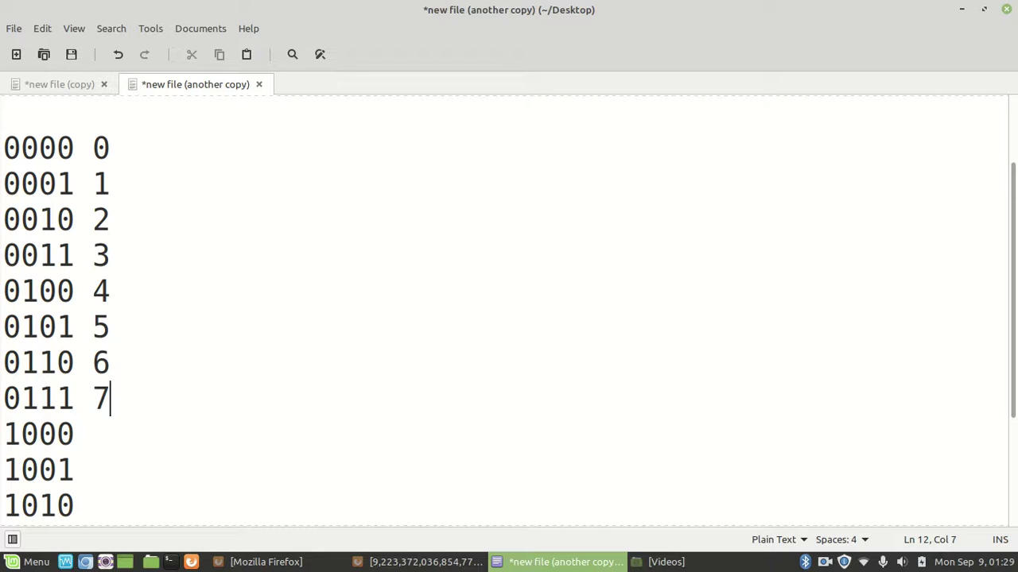
Step: Add the decimal values 8, 9 and 10 after 1000, 1001 and 1010
key("Down")
type("n")
key("BackSpace")
type("8")
key("Down")
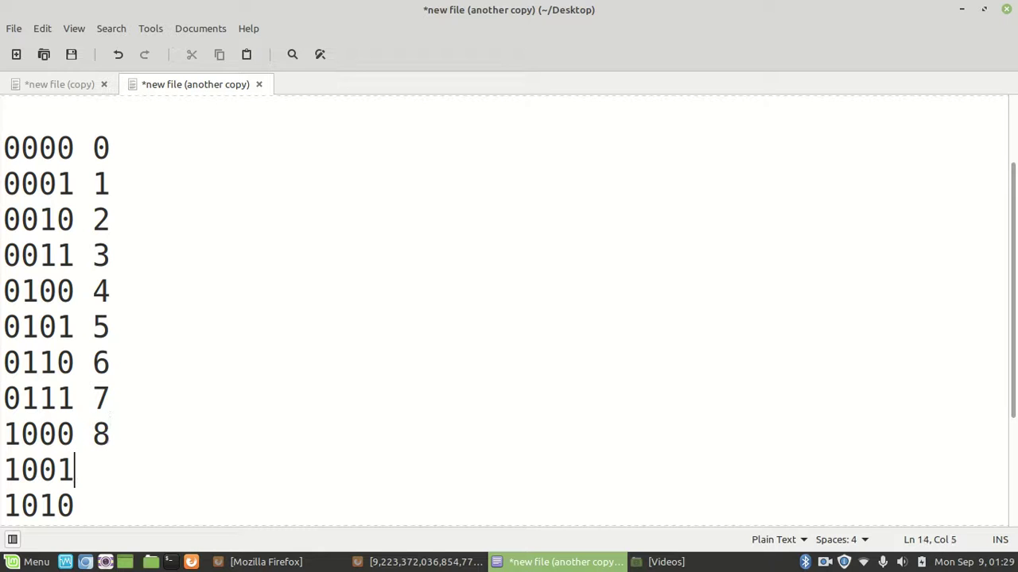
type("9")
key("Down")
key("Down")
key("Up")
type("10")
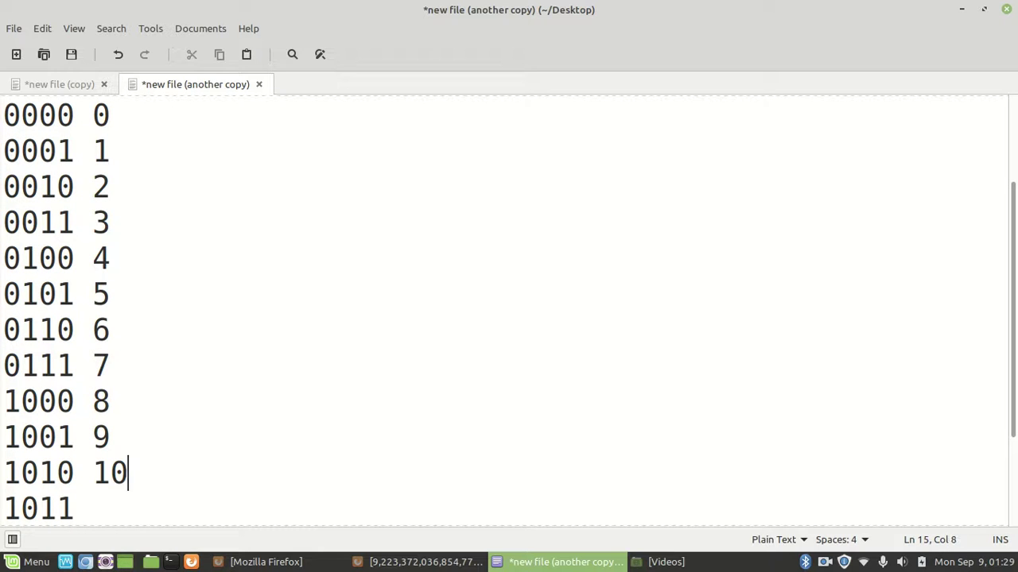
Step: Add the decimal values 11, 12 and 13 after 1011, 1100 and 1101
key("Down")
type("11")
key("Down")
type("12")
key("Down")
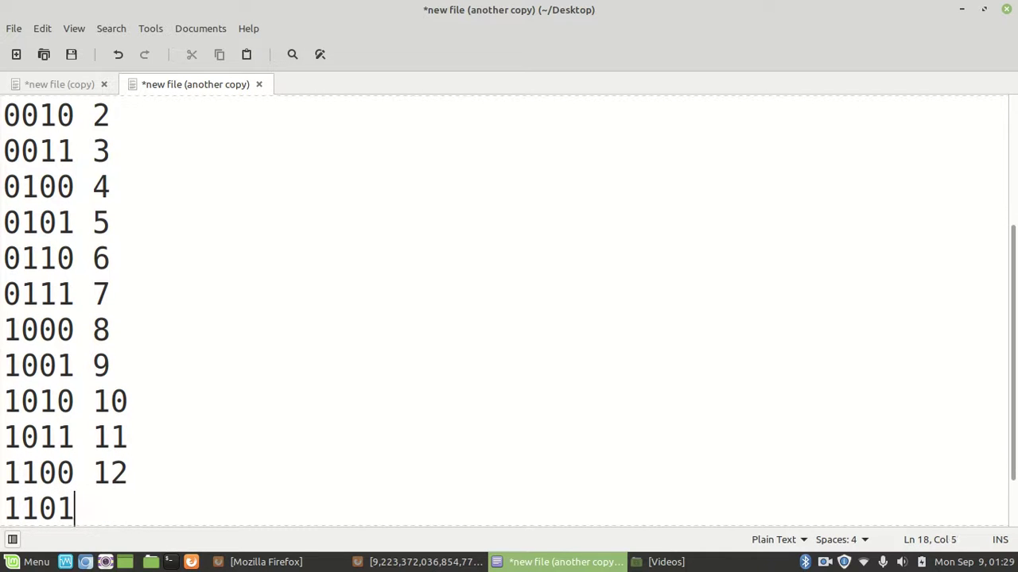
type("13")
key("Down")
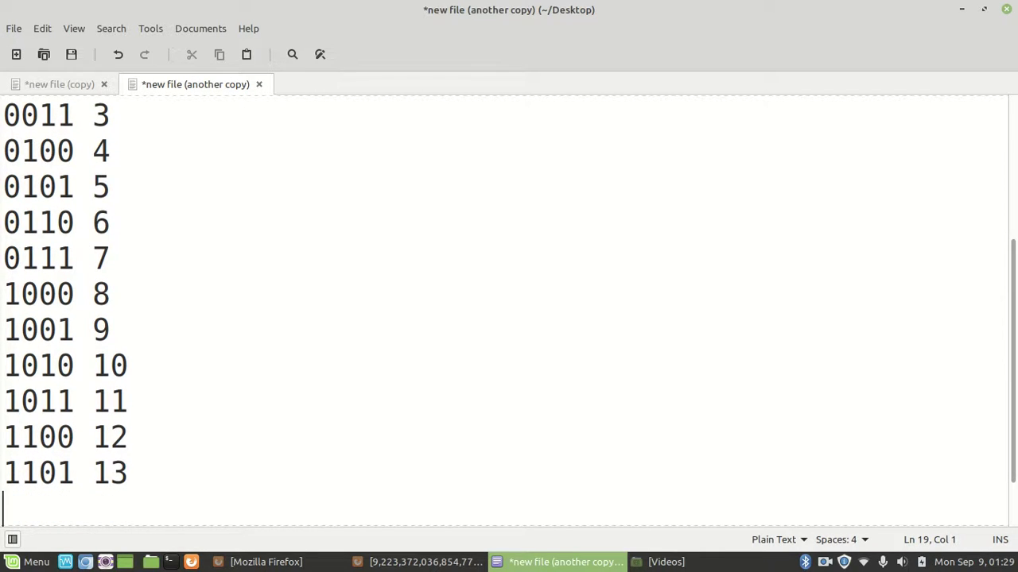
Step: Add the decimal values 14 and 15 after 1110 and 1111, aligned with the values above
key("Up")
key("Down")
key("Down")
key("BackSpace")
key("Right")
key("Right")
key("Right")
key("Right")
type("14")
key("Down")
type("1")
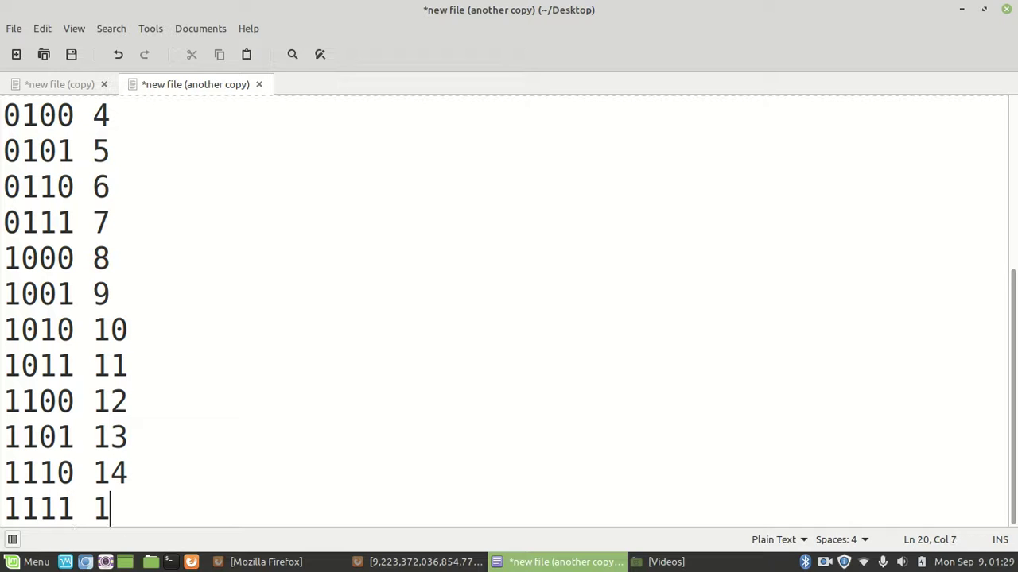
type("5")
Step: Review the whole list of 4-bit binary numbers and their decimal values, from 0000 to 1111 and back
key("Up")
key("Up")
key("Up")
key("Up")
key("Up")
key("Up")
key("Up")
key("Up")
key("Up")
key("Up")
key("Up")
key("Up")
key("Up")
key("Up")
key("Up")
key("Up")
key("Down")
key("Down")
key("Down")
key("Down")
key("Down")
key("Down")
key("Down")
key("Down")
key("Down")
key("Down")
key("Down")
key("Down")
key("Down")
key("Down")
key("Down")
key("Down")
key("Down")
key("Up")
key("Up")
key("Up")
key("Up")
key("Up")
key("Up")
key("Up")
key("Up")
key("Up")
key("Up")
key("Up")
key("Up")
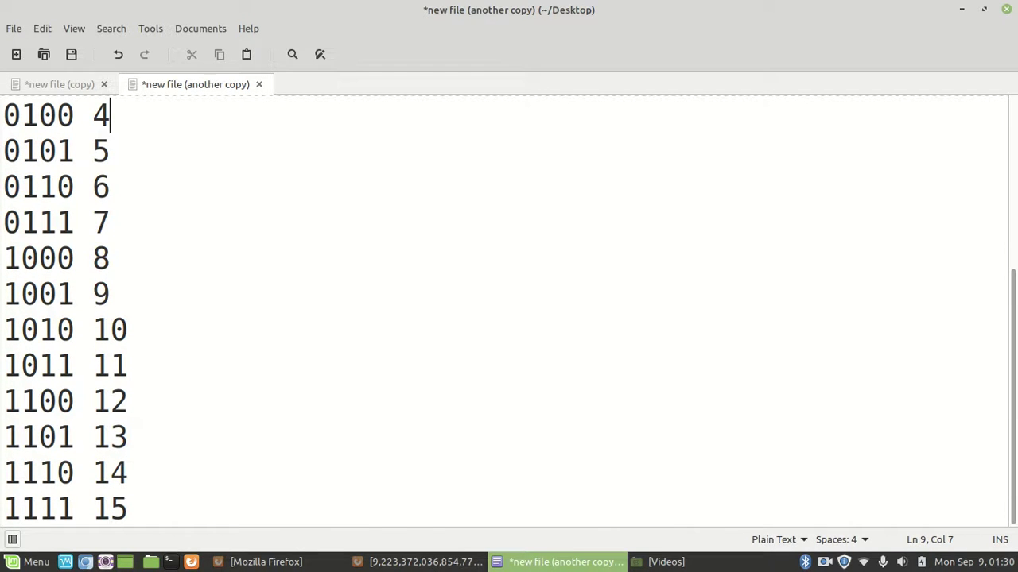
key("Up")
key("Up")
key("Up")
key("Up")
key("Down")
key("Down")
key("Up")
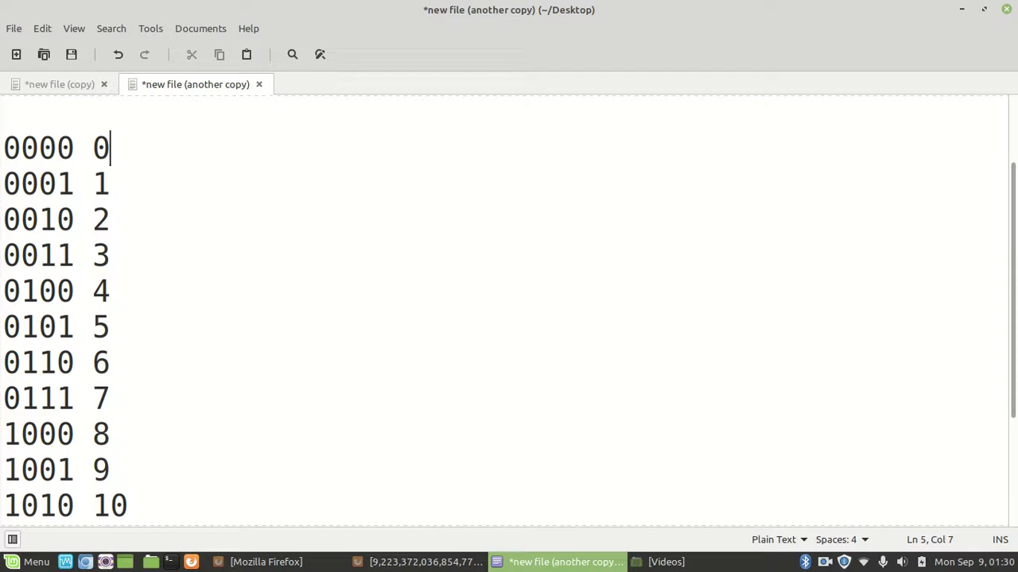
key("Down")
key("ctrl+End")
key("Up")
key("Up")
key("Up")
key("Up")
key("Up")
key("Up")
key("Up")
key("Up")
key("Up")
key("Up")
key("Up")
key("Up")
key("Up")
key("Up")
key("Up")
key("Up")
key("Down")
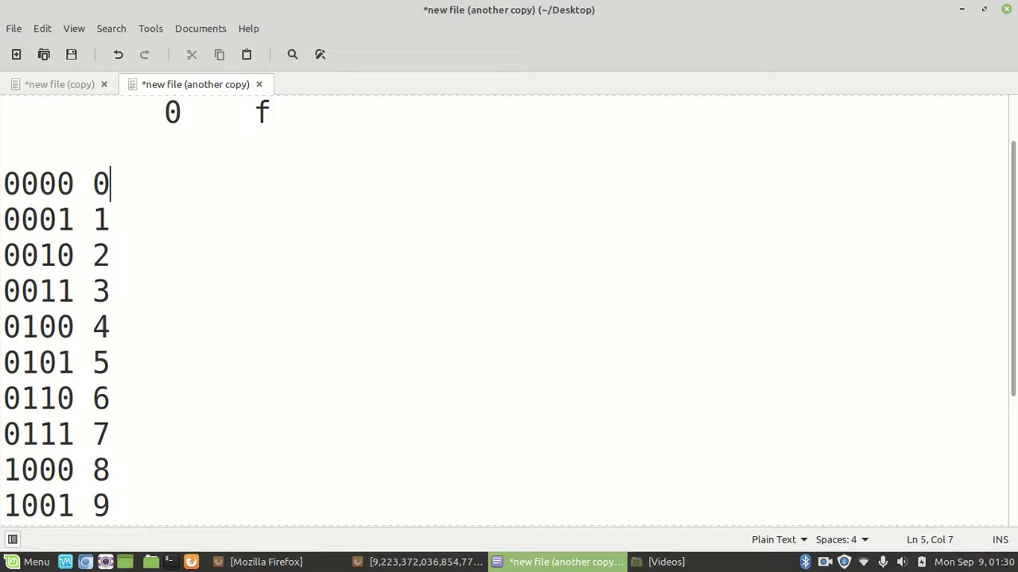
Step: Start a third column for hexadecimal digits by adding 0 on the 0000 line, spaced apart from the decimal value
key("BackSpace")
key("BackSpace")
type("0")
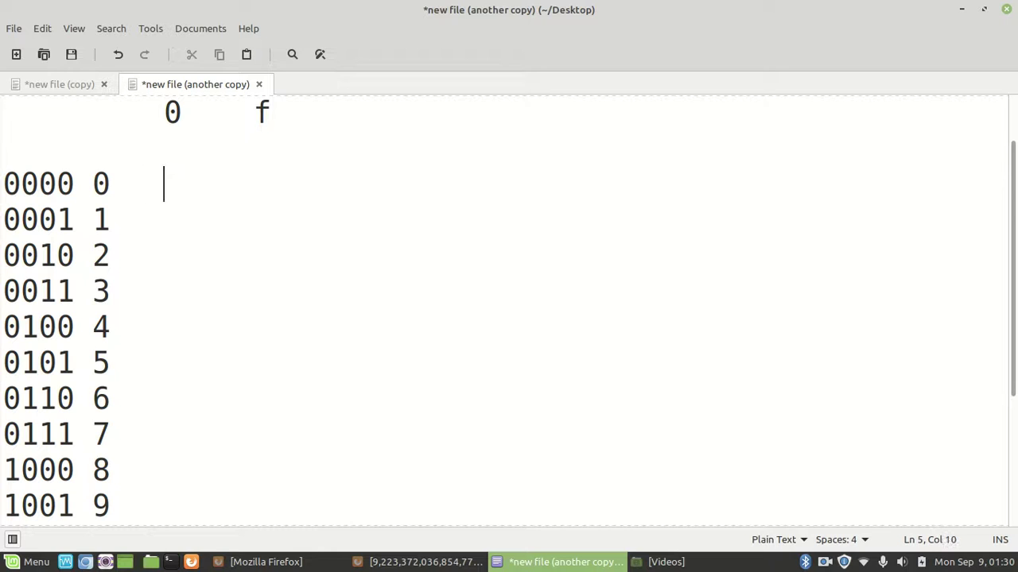
Step: Add the hexadecimal digits 9 and a in the third column on the 1001 and 1010 lines, aligned with each other
key("Down")
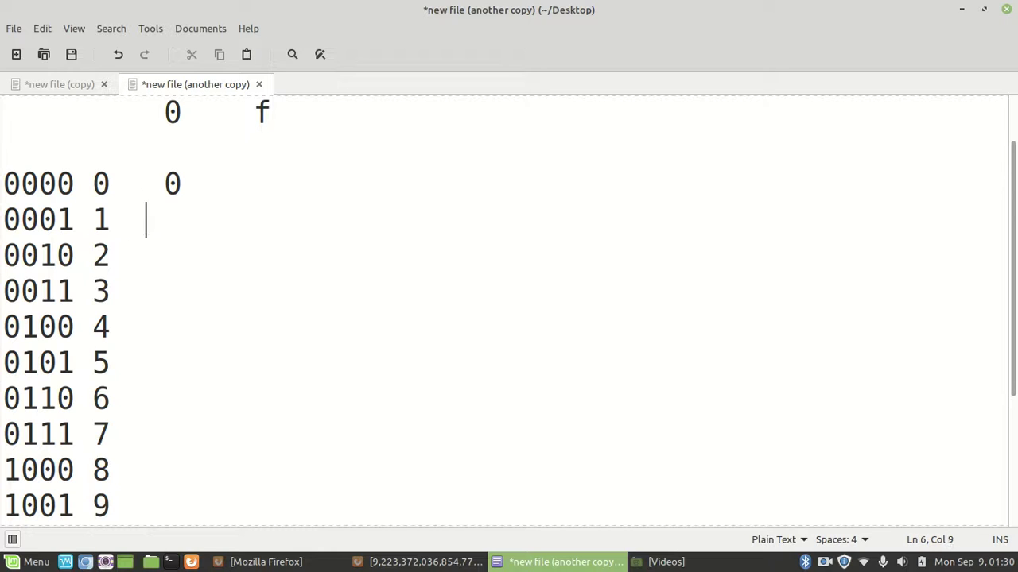
key("Down")
key("Down")
key("Down")
key("Down")
key("Down")
key("Down")
key("Down")
key("Down")
key("Down")
key("Down")
key("Up")
key("Up")
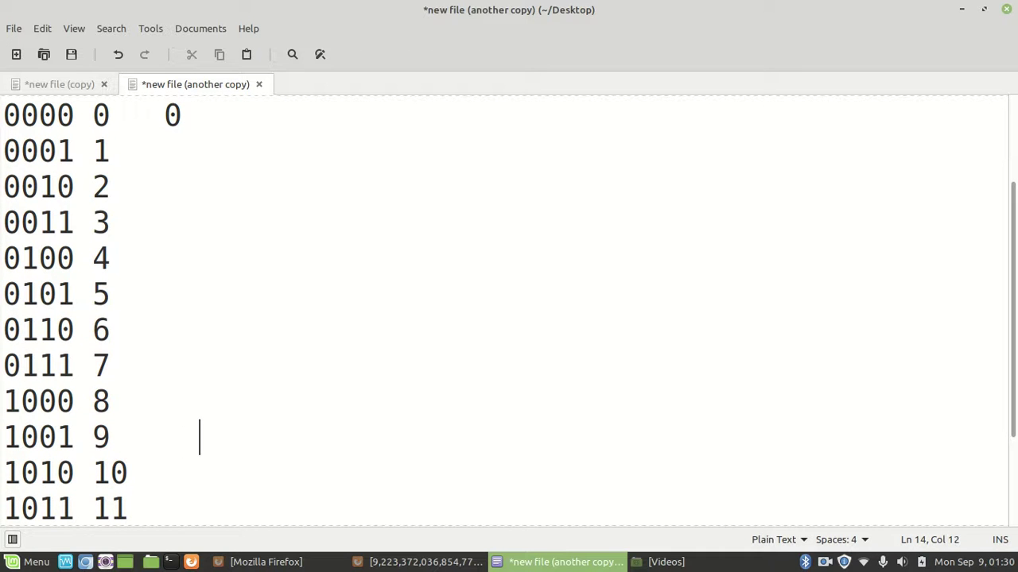
key("BackSpace")
type("9")
key("Down")
type("a")
Step: Add the hexadecimal digits b and c on the 1011 and 1100 lines, aligned with the a above
key("Down")
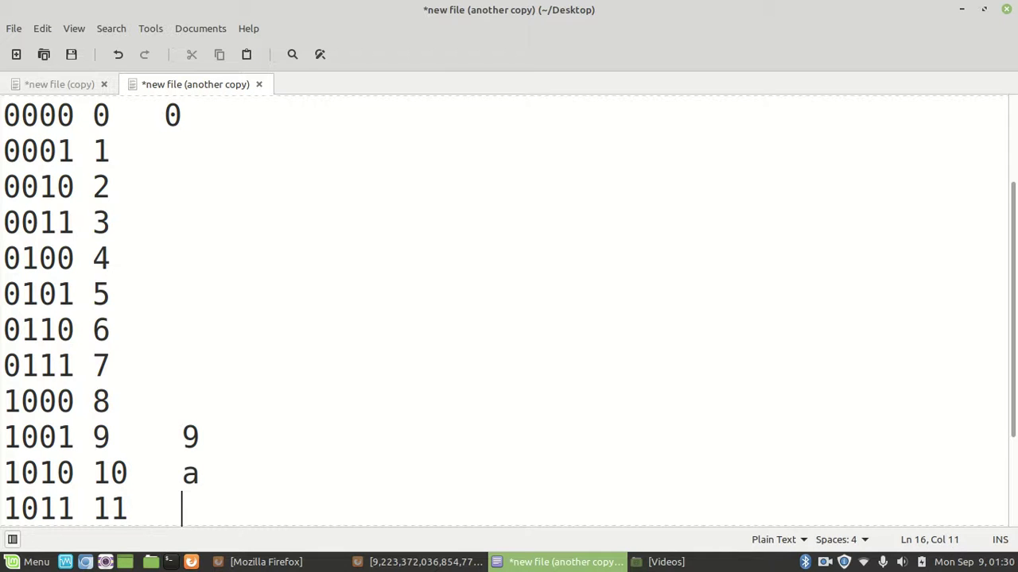
key("Down")
type("b")
key("Up")
type("b")
key("Down")
key("BackSpace")
type("c")
Step: Add the hexadecimal digits d, e and f on the 1101, 1110 and 1111 lines, completing the aligned column
key("Down")
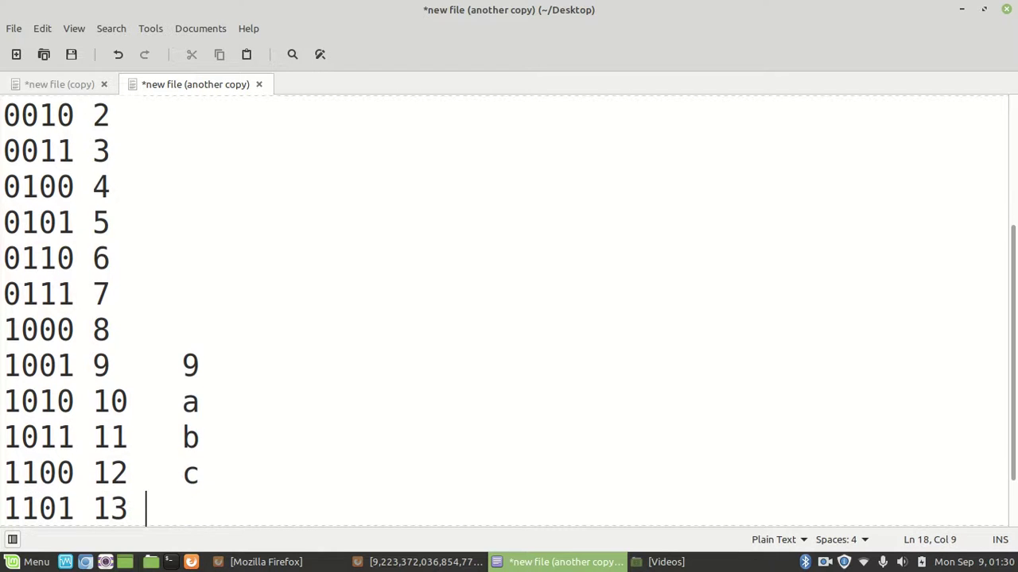
type("d")
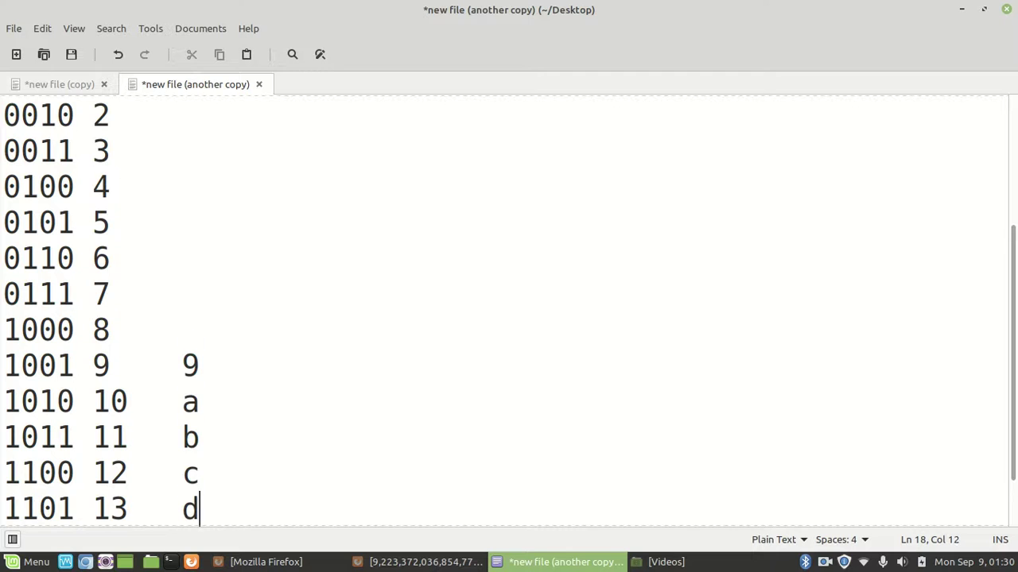
key("Down")
type("e")
key("Down")
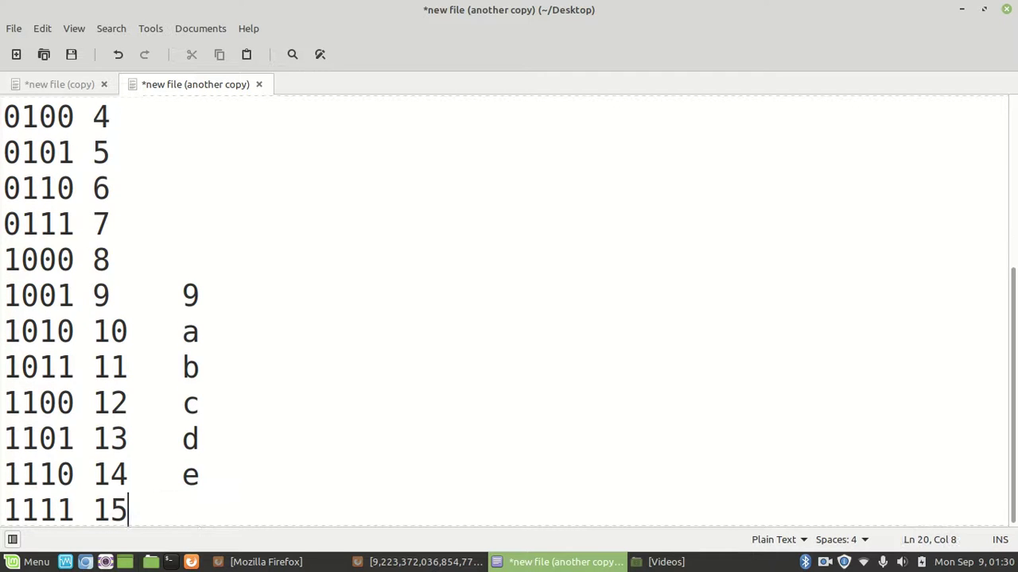
type("f")
Step: Review the lines pairing decimal values 10 to 15 with the hexadecimal letters a to f, and the lines above them
key("Up")
key("Up")
key("Up")
key("Up")
key("Up")
key("Left")
key("Down")
key("Down")
key("Down")
key("Down")
key("Down")
key("Up")
key("Up")
key("Up")
key("Up")
key("Up")
key("Down")
key("Down")
key("Down")
key("Up")
key("Up")
key("Up")
key("Up")
key("Up")
key("Up")
key("Up")
key("Up")
key("Up")
key("Up")
key("Up")
key("Up")
key("Up")
key("Up")
key("Up")
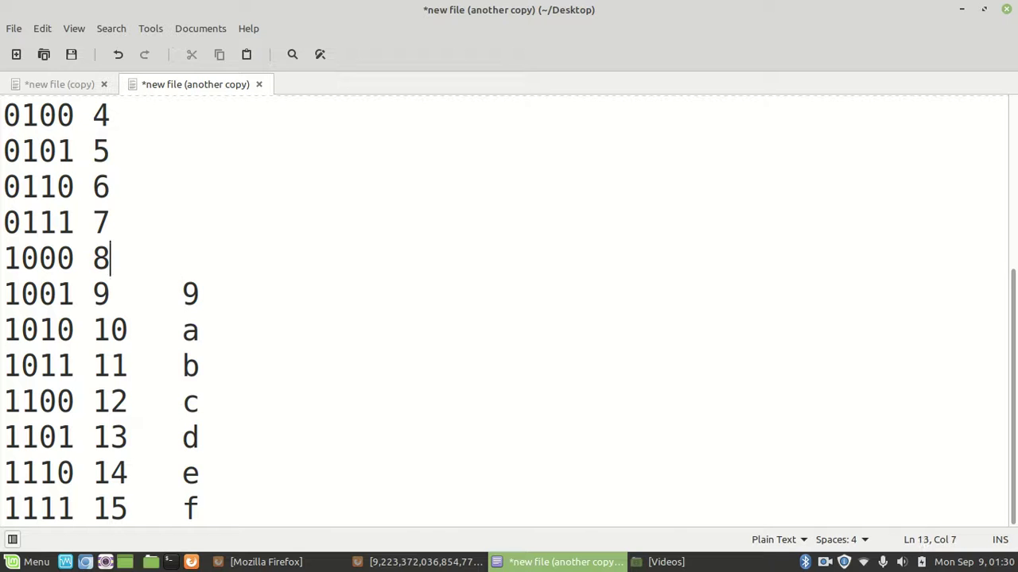
Step: Move to the end of the list and add a blank line plus a new line below the 1111 line
key("Down")
key("Down")
key("Down")
key("Down")
key("Down")
key("Down")
key("Down")
key("Down")
key("Down")
key("Down")
key("Down")
key("Down")
key("Down")
key("Down")
key("Down")
key("Down")
key("Down")
key("Down")
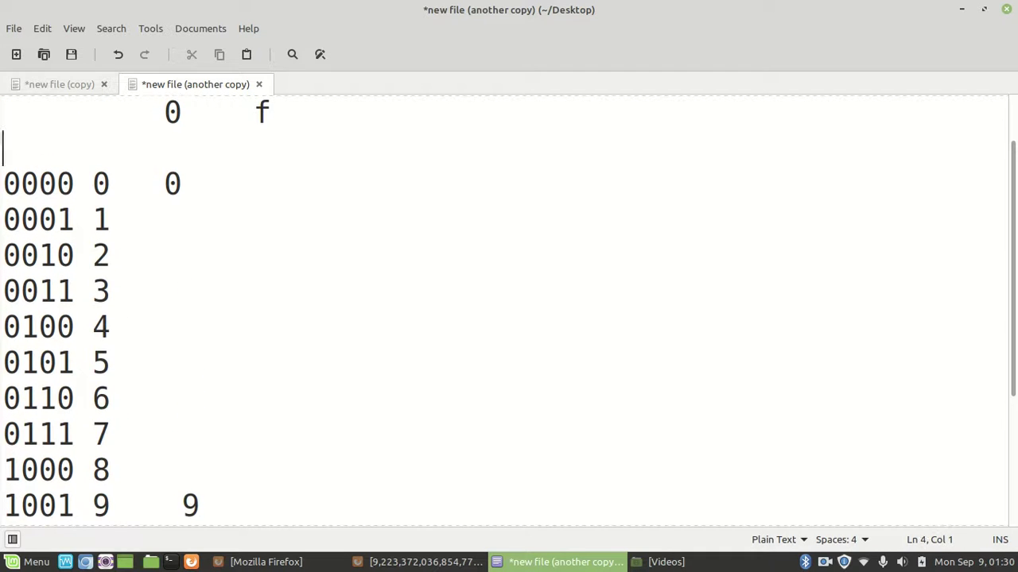
key("Return")
key("Return")
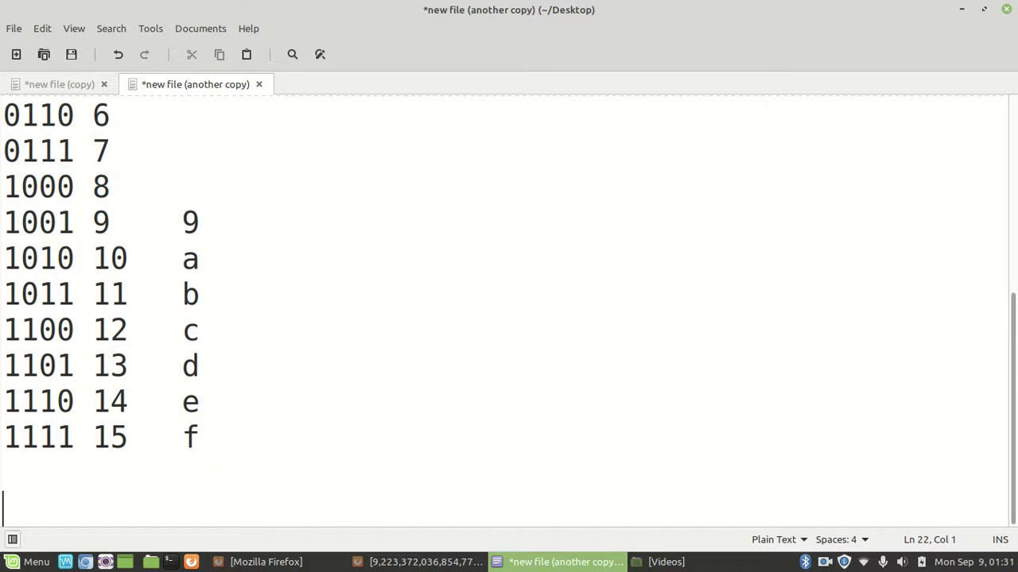
type("0x")
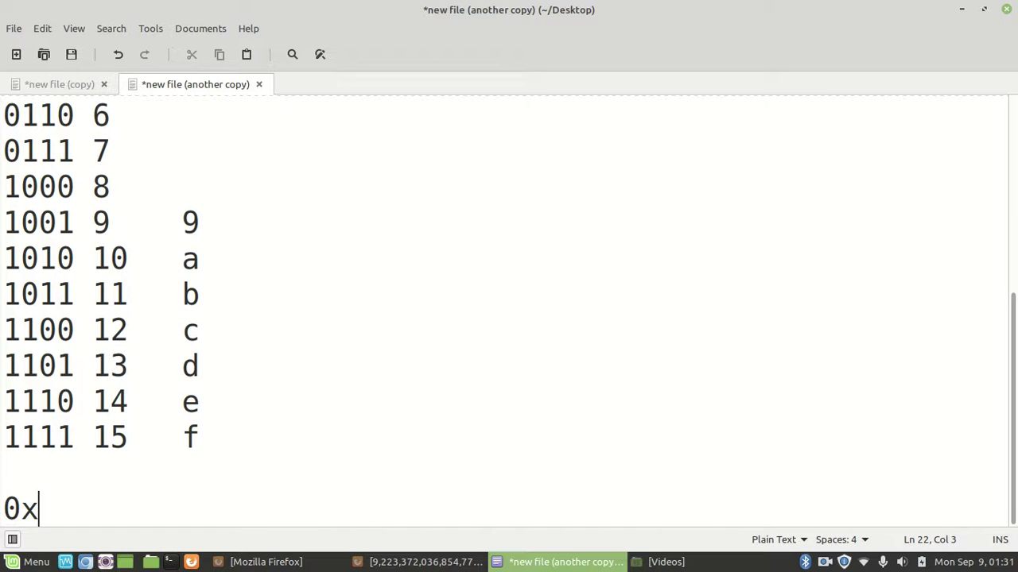
key("BackSpace")
key("BackSpace")
type("0x")
key("BackSpace")
key("BackSpace")
type("0x")
key("BackSpace")
key("BackSpace")
Step: Write the hexadecimal number 0xffff on the new last line
type("0xffff")
key("BackSpace")
type("f ")
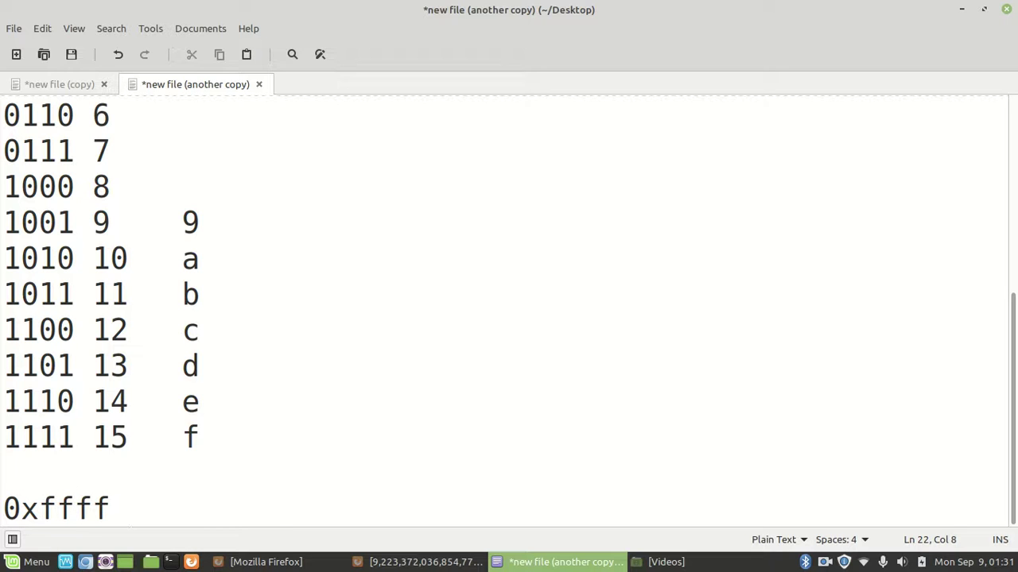
type("-")
key("BackSpace")
type("= 11111")
key("BackSpace")
key("BackSpace")
type("1 11111")
key("BackSpace")
type("1111 11")
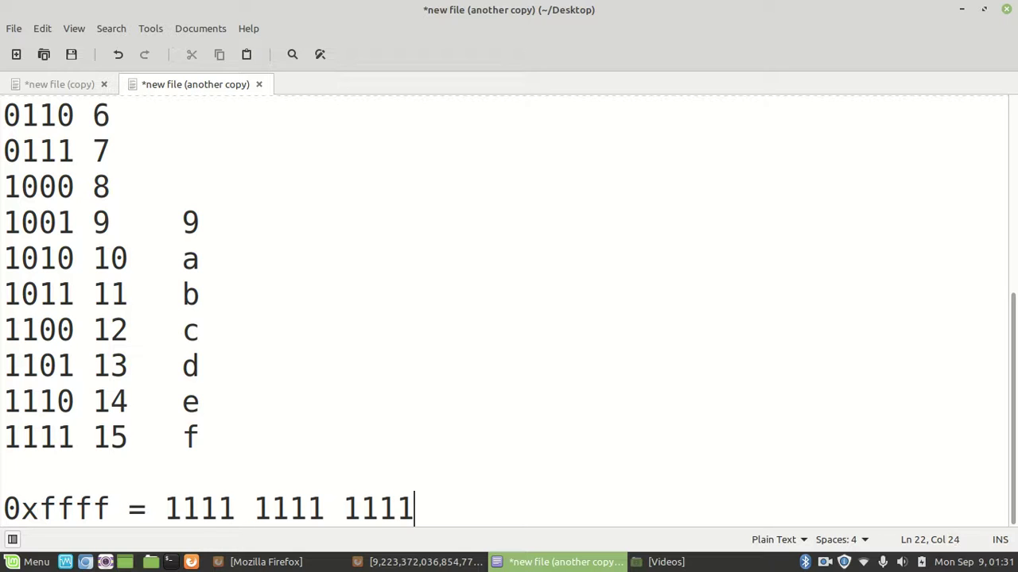
type("11")
Step: Go through the four binary groups on the 0xffff line bit by bit, back and forth
key("Left")
key("Left")
key("Left")
key("Left")
key("Left")
key("Left")
key("Left")
key("Left")
key("Left")
key("Left")
key("Left")
key("Left")
key("Left")
key("Left")
key("Left")
key("Left")
key("Left")
key("Right")
key("Right")
key("Right")
key("Right")
key("Right")
key("Right")
key("Right")
key("Right")
key("Right")
key("Right")
key("Right")
key("Right")
key("Right")
key("Right")
key("Right")
key("Right")
key("Right")
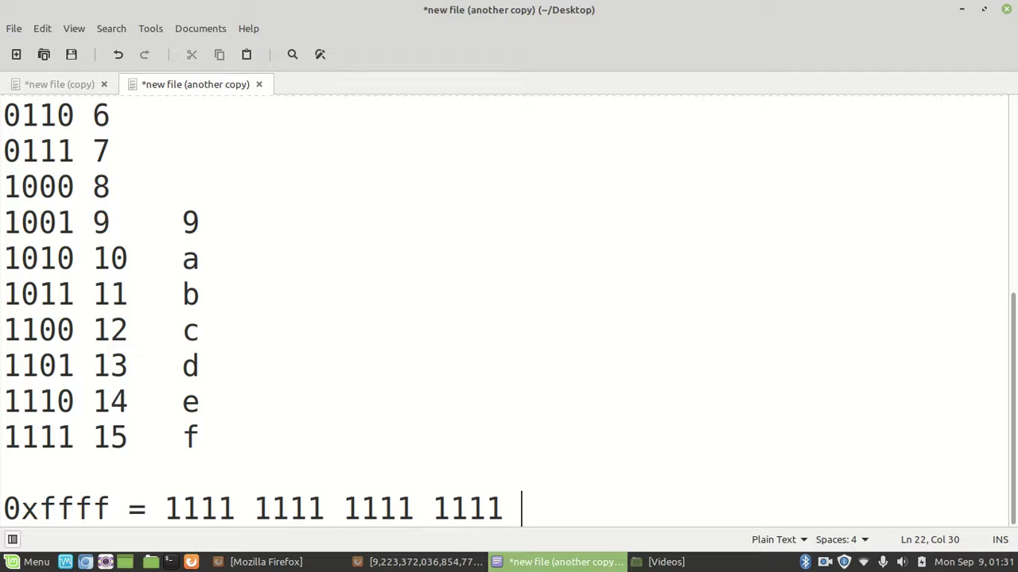
Step: Write the hexadecimal number 0xffffffff on a new line below the 0xffff line
key("Return")
type("0xxxx")
key("BackSpace")
key("BackSpace")
key("BackSpace")
type("fff")
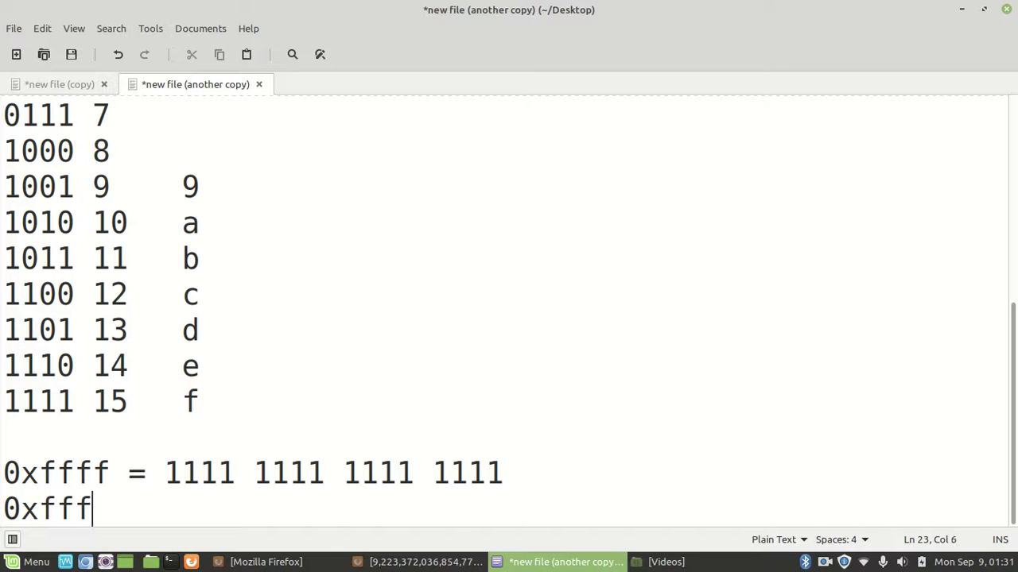
type("ffffff")
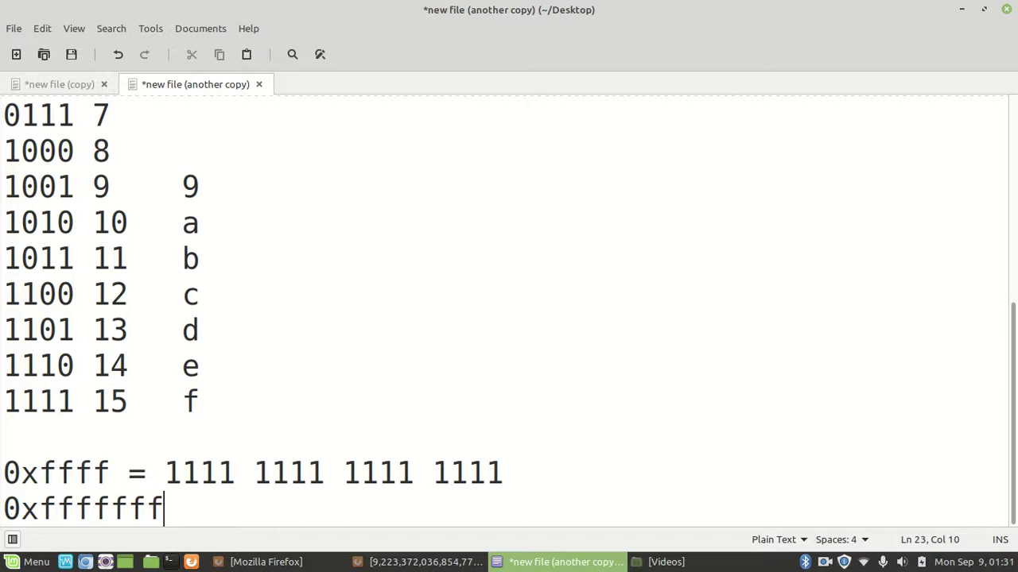
key("BackSpace")
Step: Count through the f digits of the 0xffffffff number, one by one
key("Left")
key("Left")
key("Left")
key("Left")
key("Left")
key("Left")
key("Left")
key("Left")
key("Right")
key("Right")
key("Right")
key("Right")
key("Right")
key("Right")
key("Right")
key("Right")
Step: Complete the 0xffffffff line with its abbreviated binary form, "= 1111 1111 ... 1111"
type("-")
key("BackSpace")
key("BackSpace")
type("= ")
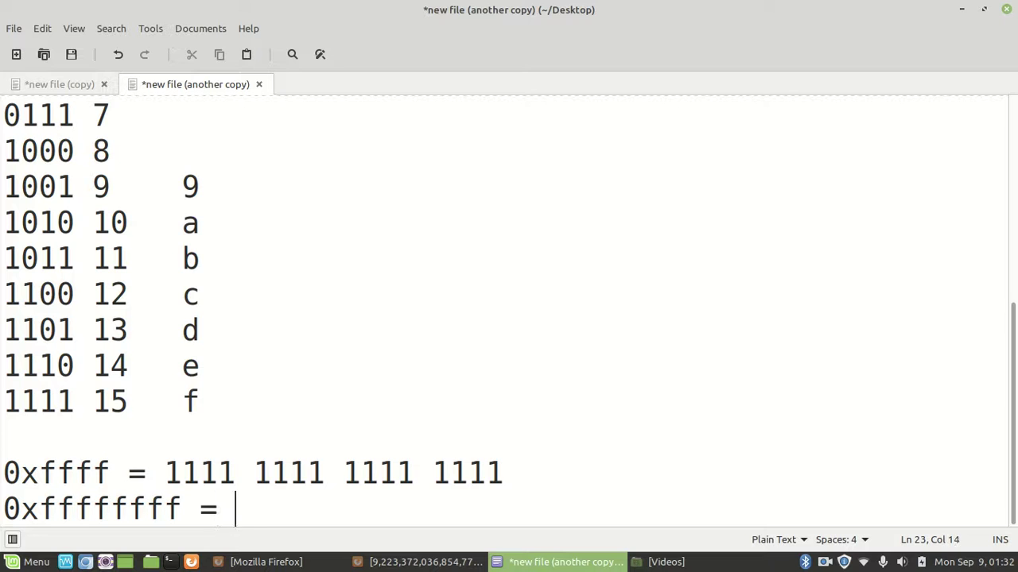
type("1111 111")
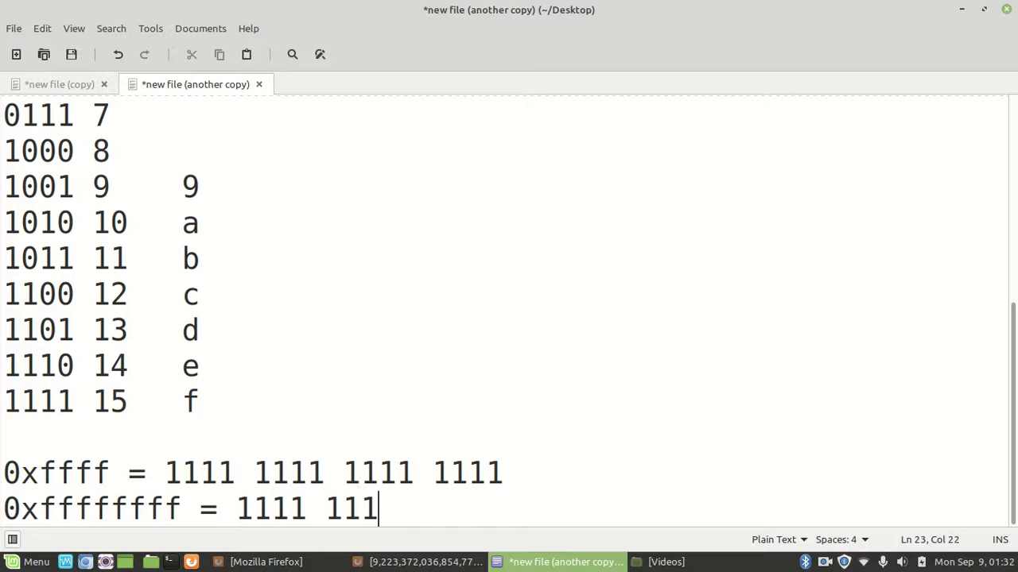
type("1 ... 1111")
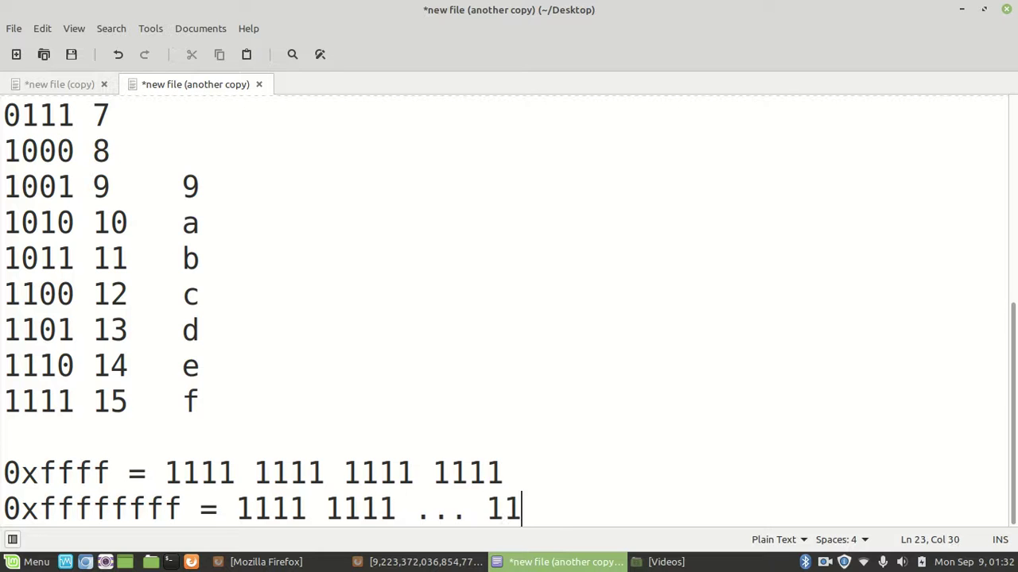
Step: Examine the binary groups and the ellipsis on the 0xffffffff line
key("Left")
key("Left")
key("Left")
key("Left")
key("Left")
key("Left")
key("Left")
key("Left")
key("Left")
key("Left")
key("Right")
key("Right")
left_click(503, 509)
left_click(485, 508)
left_click(360, 508)
Step: Check the f digits of 0xffffffff and append one more f to the end of that number
left_click(111, 509)
key("Left")
key("Left")
key("Left")
key("Left")
key("Right")
key("Right")
key("Left")
key("Left")
key("Right")
key("Right")
key("Right")
key("Right")
key("Right")
key("Right")
key("Right")
key("Right")
type("f")
Step: Check the f digits on the last line one by one and remove the extra f, restoring the number to 0xffffffff
key("Left")
key("Left")
key("Left")
key("Left")
key("Left")
key("Left")
key("Left")
key("Right")
key("Right")
key("Right")
key("Right")
key("Left")
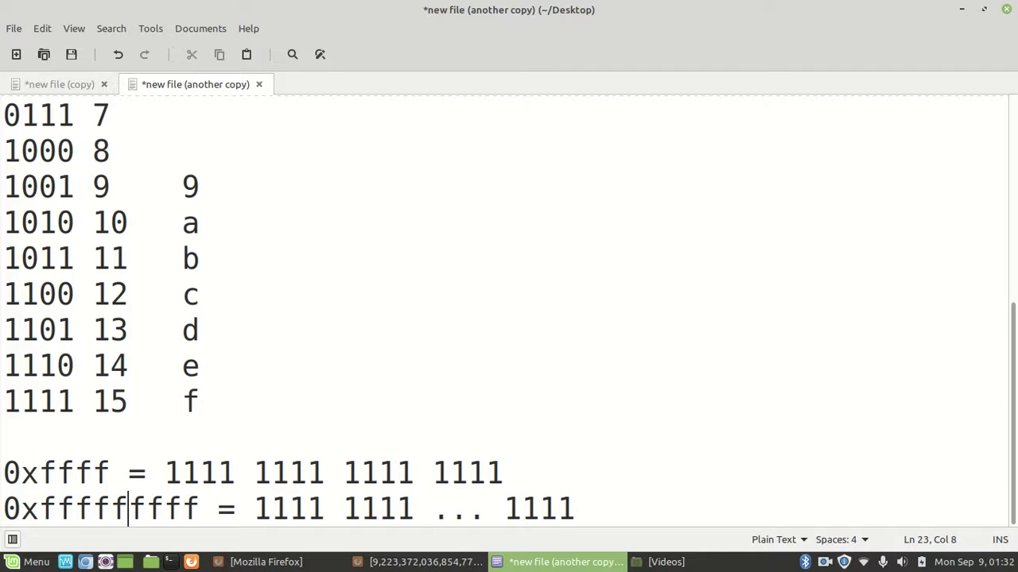
key("Left")
key("Right")
key("Right")
key("Right")
key("Right")
key("Right")
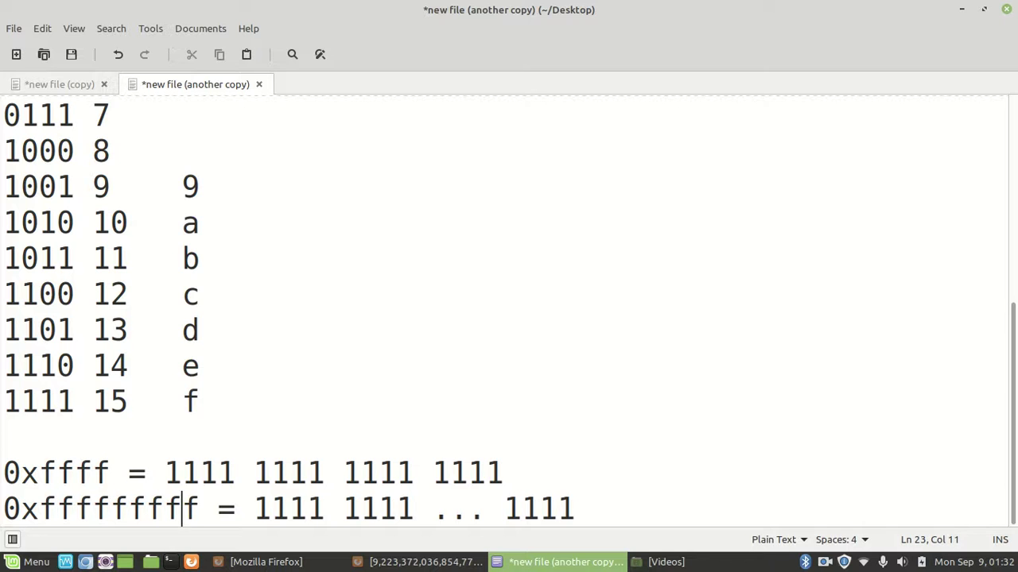
key("BackSpace")
Step: Recount the f digits of the 0xffffffff number from end to start and back
key("Left")
key("Left")
key("Left")
key("Left")
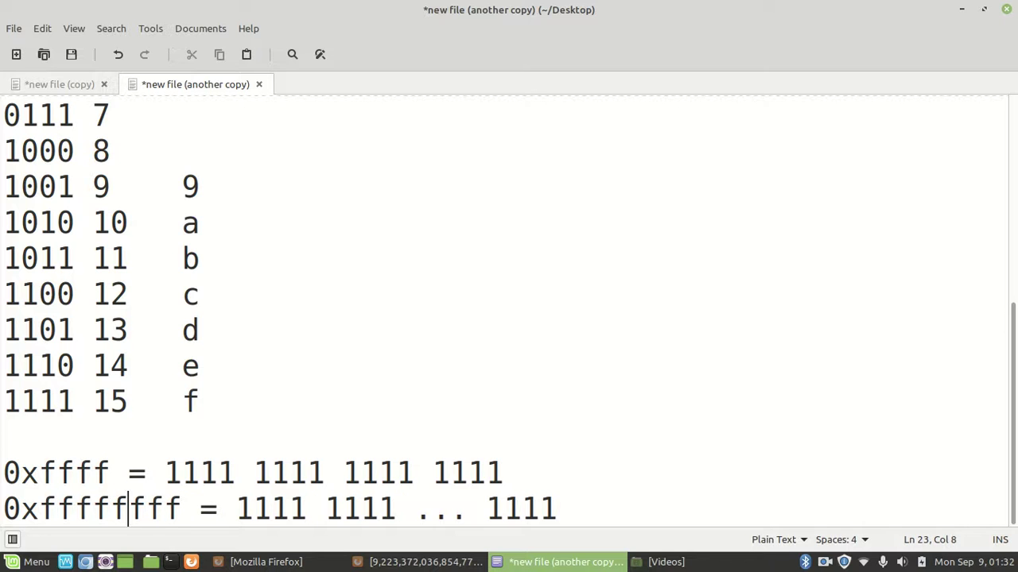
key("Left")
key("Left")
key("Left")
key("Left")
key("Right")
key("Right")
key("Right")
key("Right")
key("Right")
key("Right")
key("Right")
key("Right")
key("Right")
key("Right")
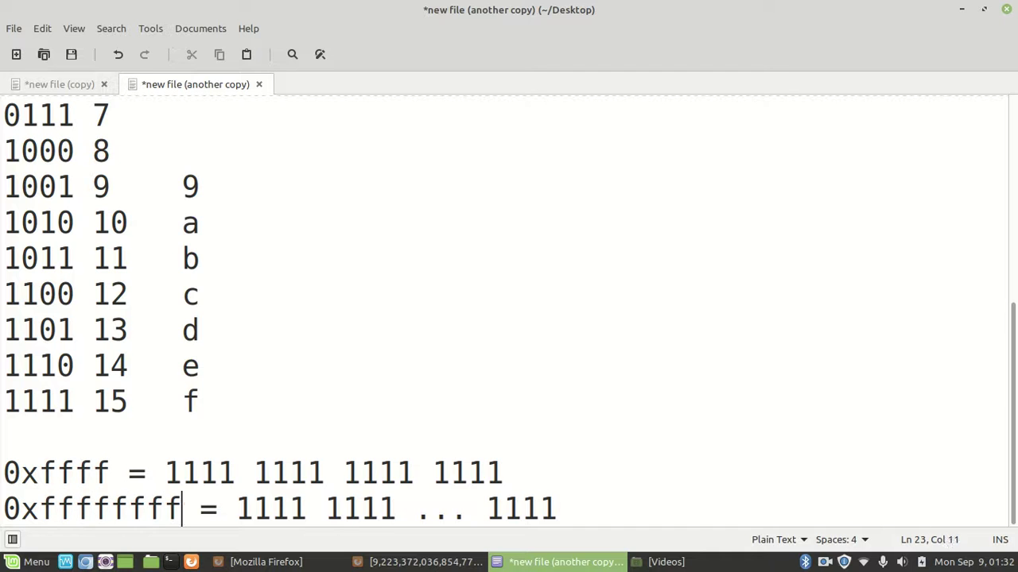
Step: Start a new line below the 0xffffffff line with the prefix 0x
key("Right")
key("Right")
key("Right")
key("Right")
key("Right")
key("Right")
key("Right")
key("Right")
key("Right")
key("Right")
key("Right")
key("Right")
key("Right")
key("Right")
key("Right")
key("Right")
key("Right")
key("Right")
key("Right")
key("Return")
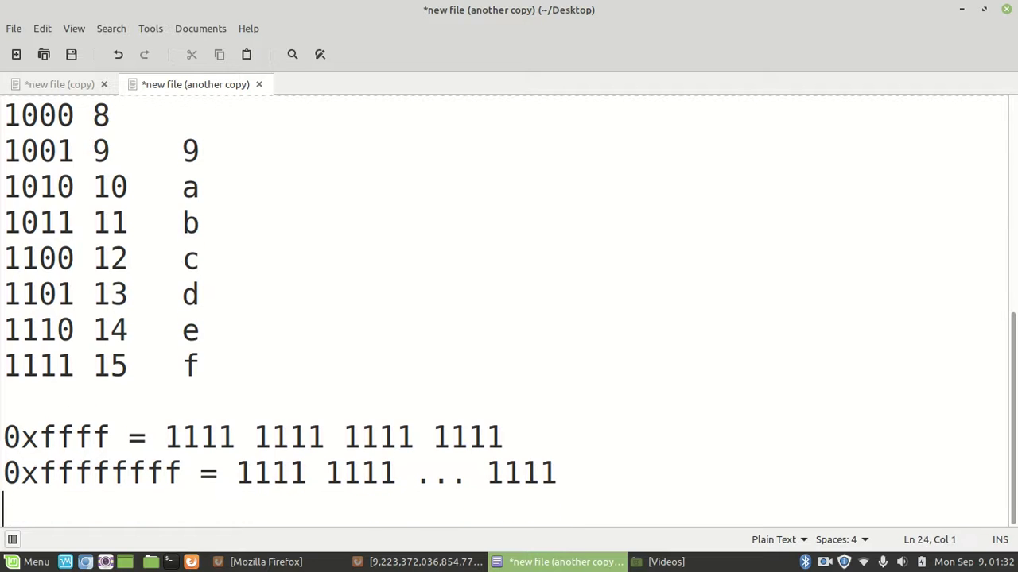
type("0x")
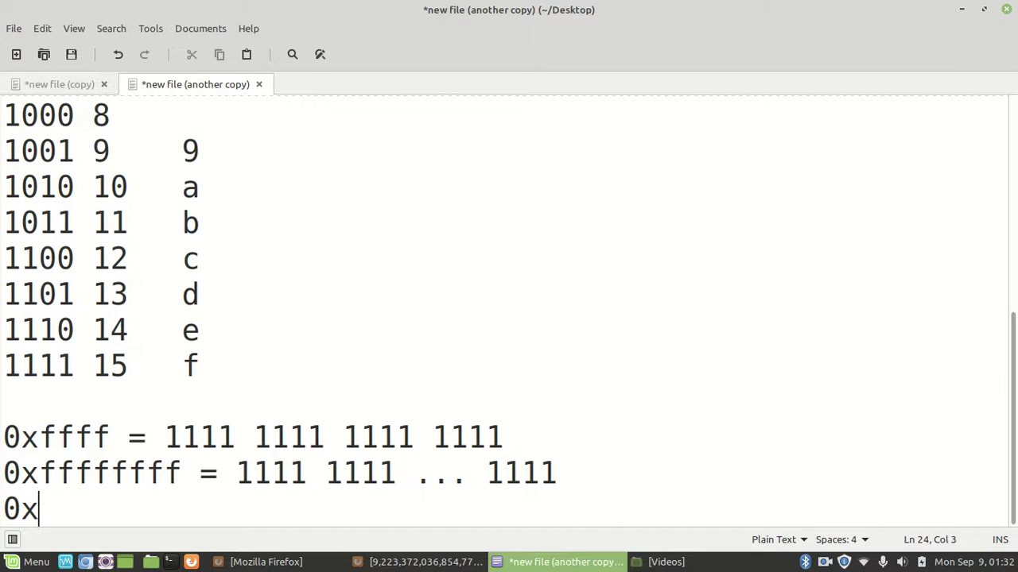
Step: Enter sixteen f digits after the new 0x prefix as one unbroken number, 0xffffffffffffffff
type("ffffffff")
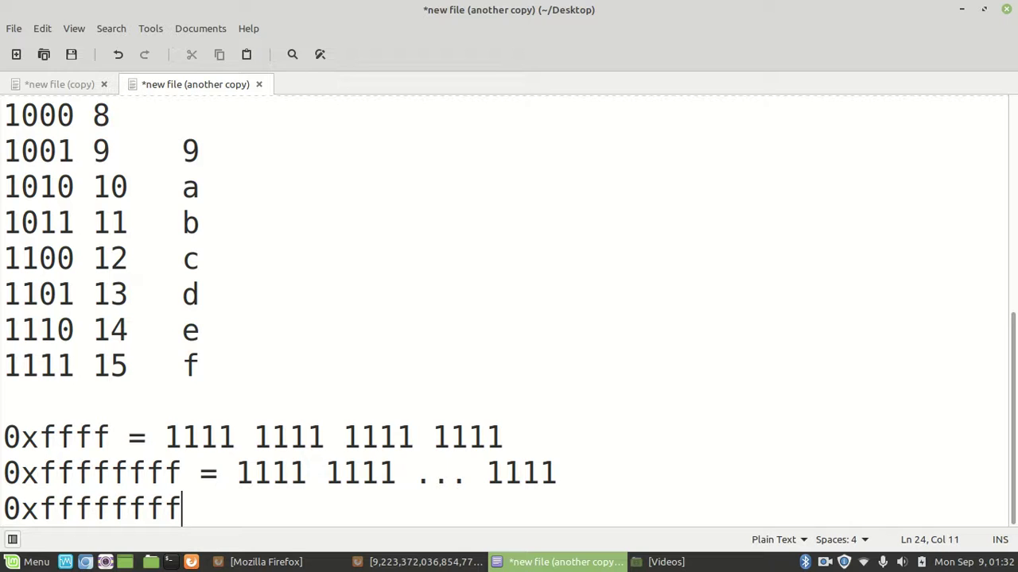
type(" fffff")
key("BackSpace")
type("ffff")
key("Left")
key("Left")
key("Left")
key("Left")
key("Left")
key("Left")
key("Left")
key("Left")
key("BackSpace")
key("Right")
key("End")
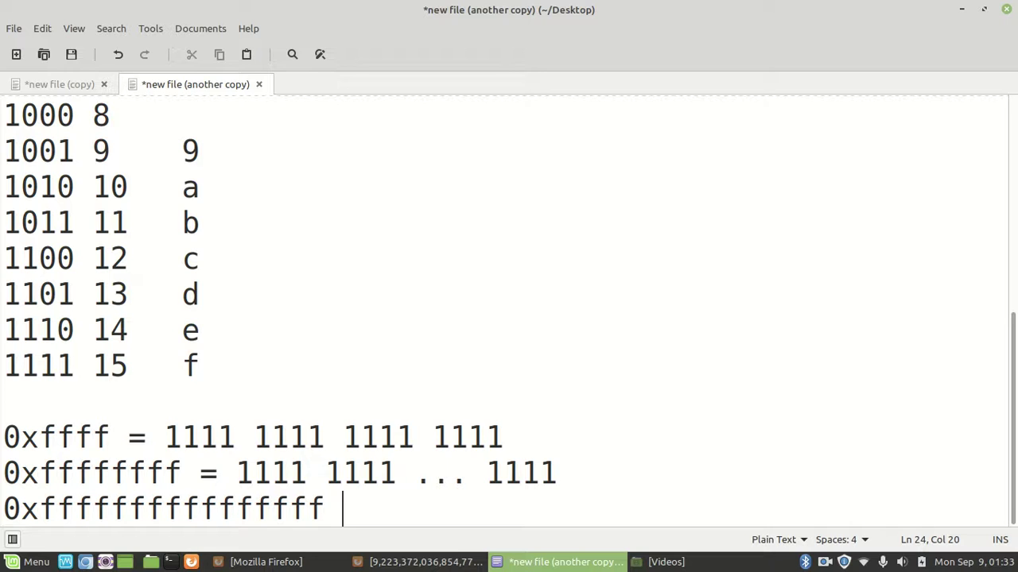
Step: Count through the f digits of the 0xffffffffffffffff number, one by one
key("BackSpace")
key("Left")
key("Left")
key("Left")
key("Left")
key("Left")
key("Left")
key("Left")
key("Left")
key("Left")
key("Left")
key("Left")
key("Left")
key("Left")
key("Left")
key("Right")
key("Right")
key("Right")
key("Right")
key("Right")
key("Right")
key("Right")
key("Right")
key("Right")
key("Right")
key("Right")
key("Right")
key("Right")
key("Right")
Step: Delete all the f digits of the number on the last line, keeping only its 0x prefix
key("BackSpace")
key("BackSpace")
key("BackSpace")
key("BackSpace")
key("BackSpace")
key("BackSpace")
key("BackSpace")
key("BackSpace")
key("BackSpace")
key("BackSpace")
key("BackSpace")
key("BackSpace")
key("BackSpace")
key("BackSpace")
key("BackSpace")
key("BackSpace")
type("0")
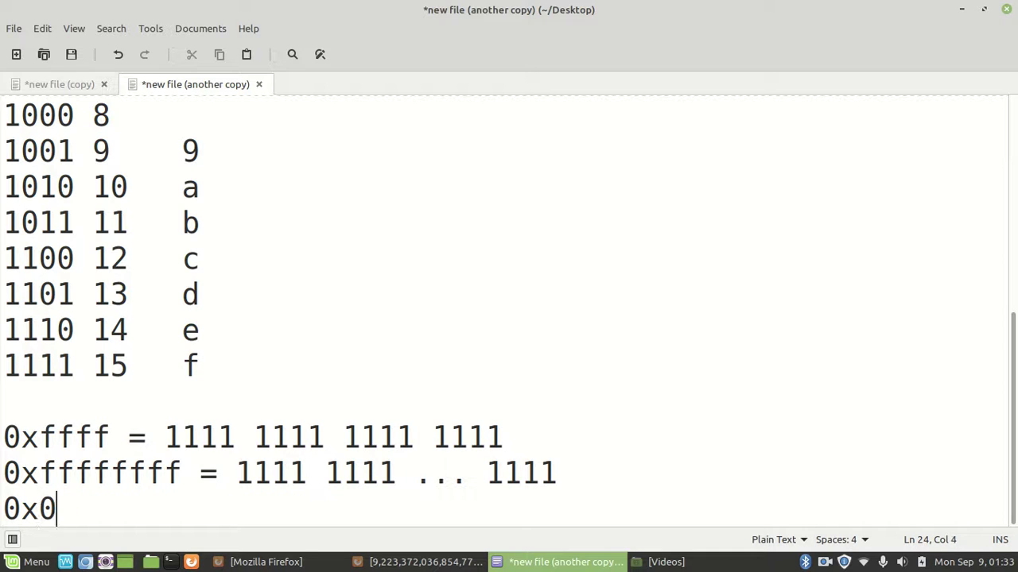
type("0000000000")
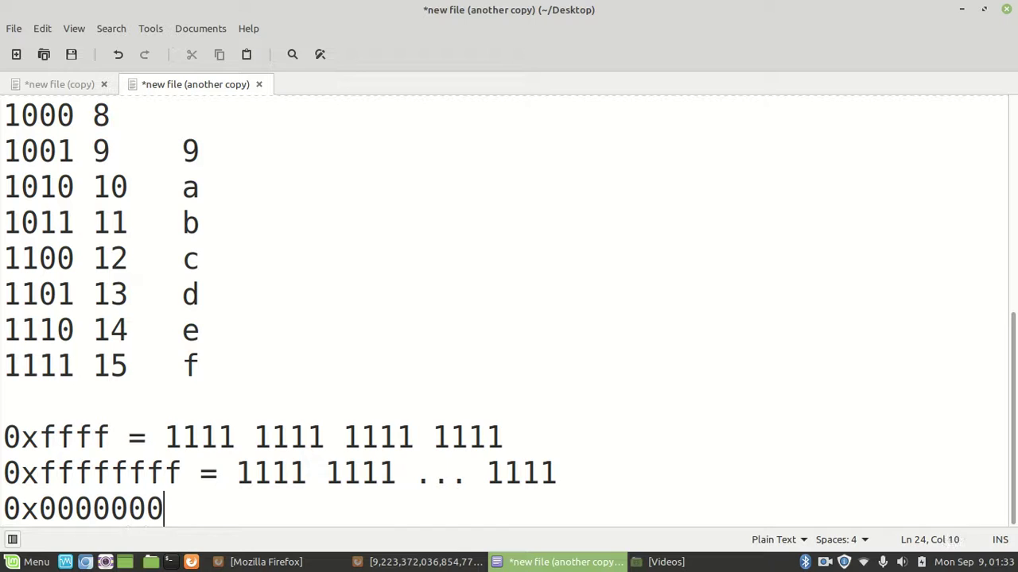
key("BackSpace")
key("BackSpace")
key("BackSpace")
key("BackSpace")
key("BackSpace")
key("BackSpace")
key("BackSpace")
key("BackSpace")
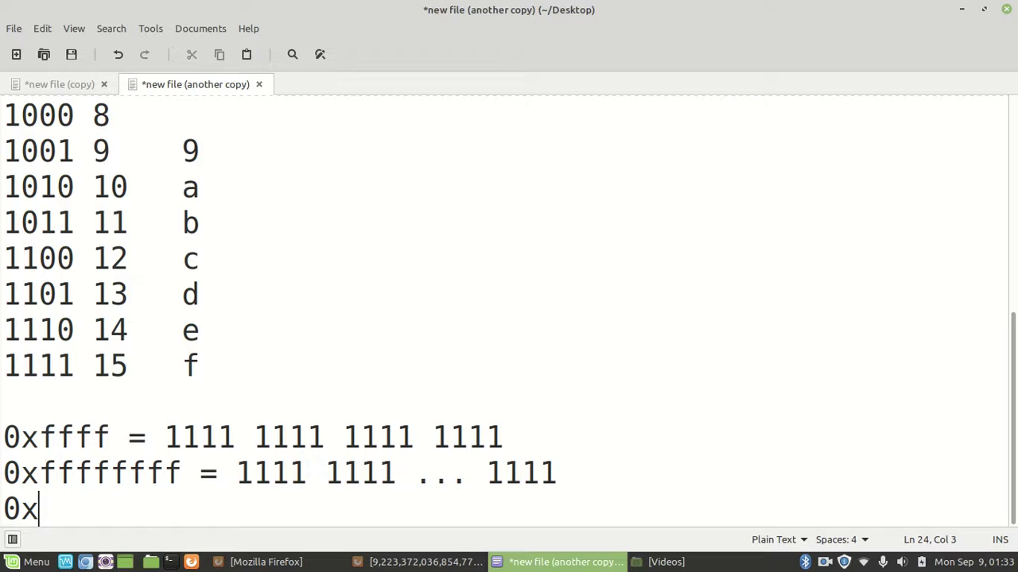
Step: Enter six zeros and two f digits after the 0x prefix, making the number 0x000000ff
type("0000000")
key("BackSpace")
type("0")
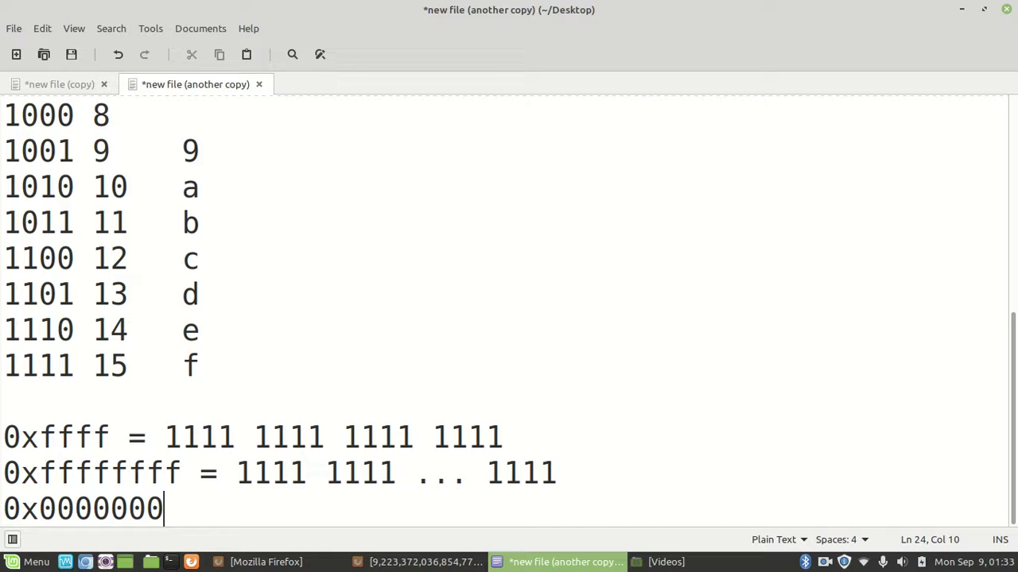
type("f")
key("Left")
key("BackSpace")
type("f")
Step: Examine the final ff pair of 0x000000ff, going back and forth over its two digits
left_click(146, 509)
left_click(164, 509)
left_click(145, 509)
left_click(182, 509)
left_click(146, 508)
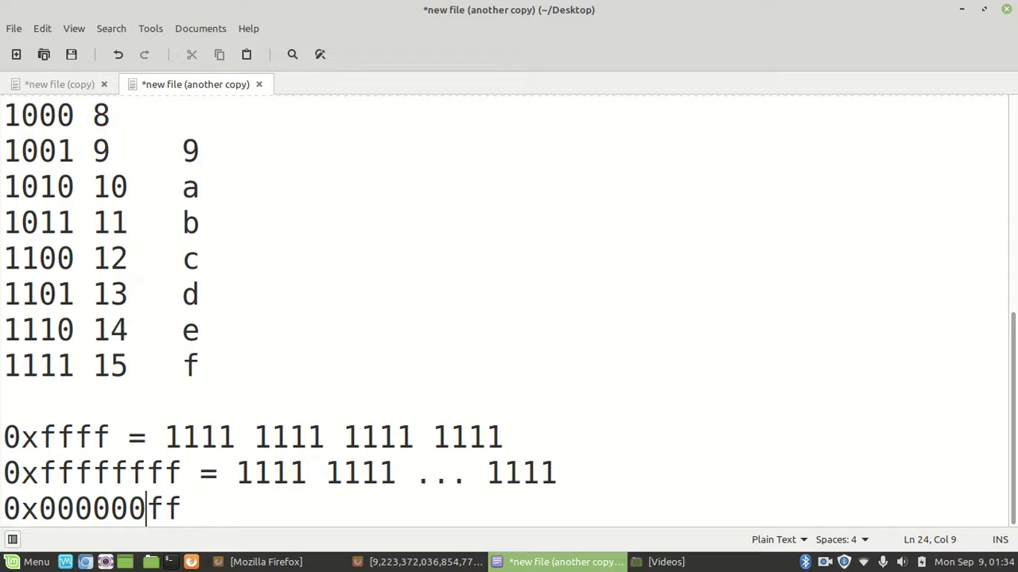
left_click(182, 509)
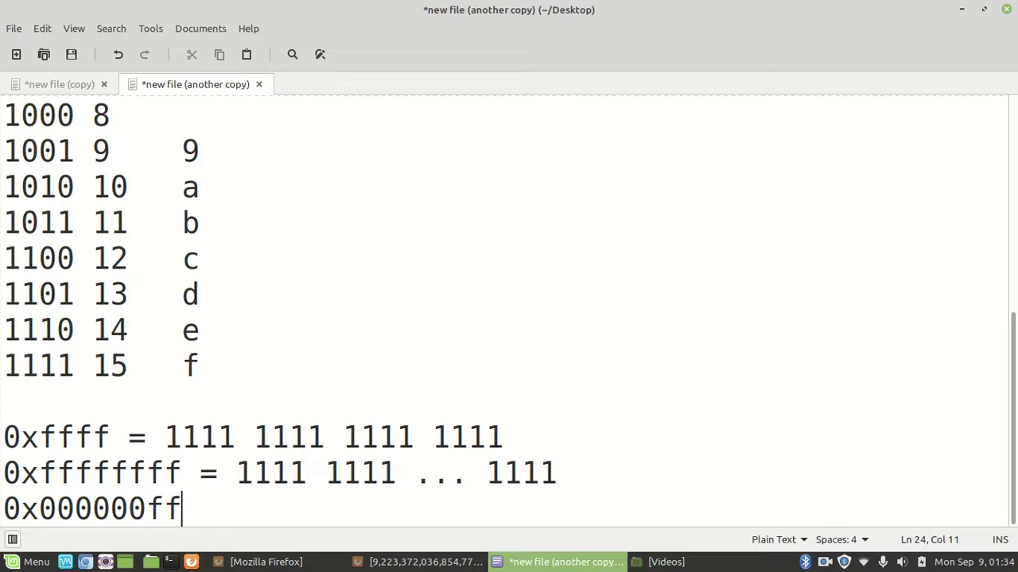
key("Left")
key("Left")
key("Right")
key("Right")
key("Left")
key("Left")
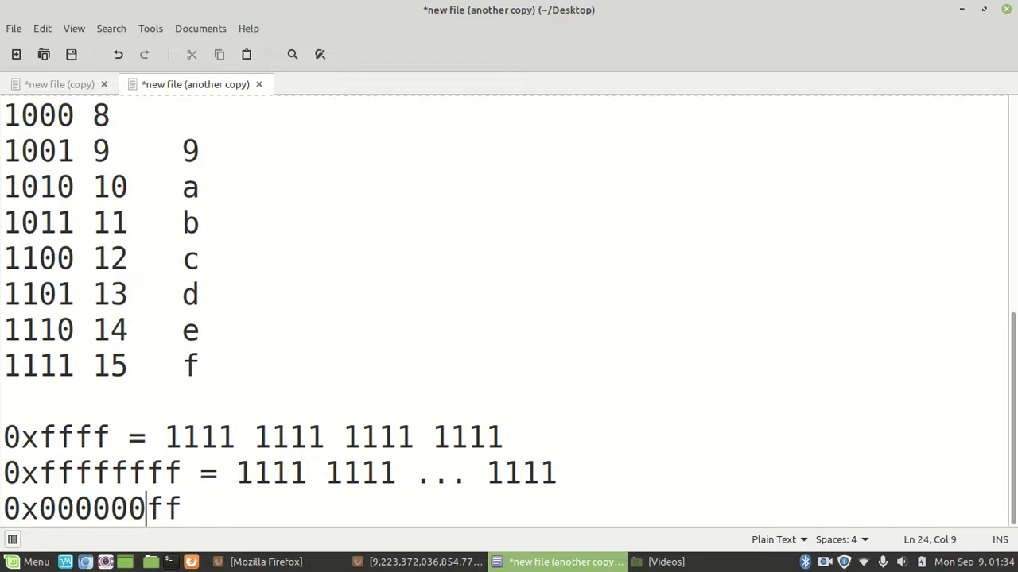
key("Right")
key("Right")
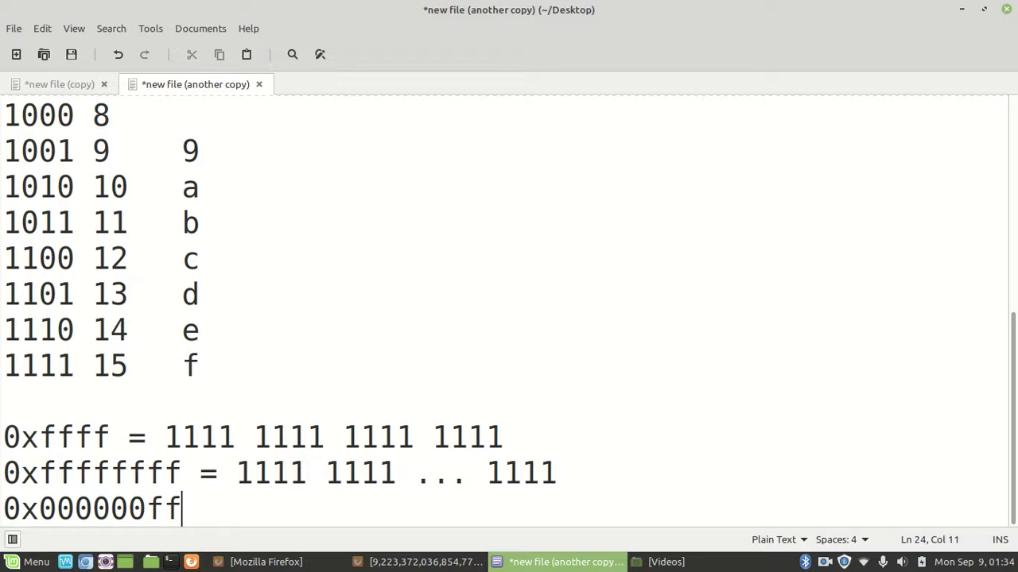
key("Left")
key("Right")
key("Left")
key("Left")
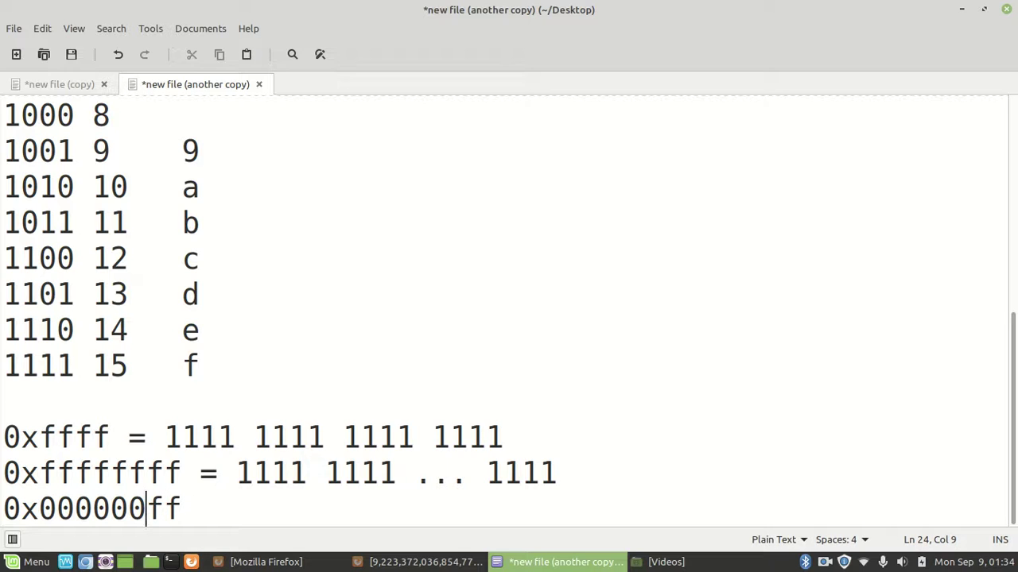
key("Right")
key("Right")
key("Left")
key("Left")
Step: Replace the two zeros nearest the ff pair with f digits, making the number 0x0000ffff
key("Left")
key("Right")
key("BackSpace")
type("f")
key("Left")
key("Left")
key("Right")
key("BackSpace")
type("f")
Step: Replace the zero directly before ffff on the last line with 2, making the number 0x0002ffff
left_click(110, 508)
left_click(92, 509)
left_click(110, 509)
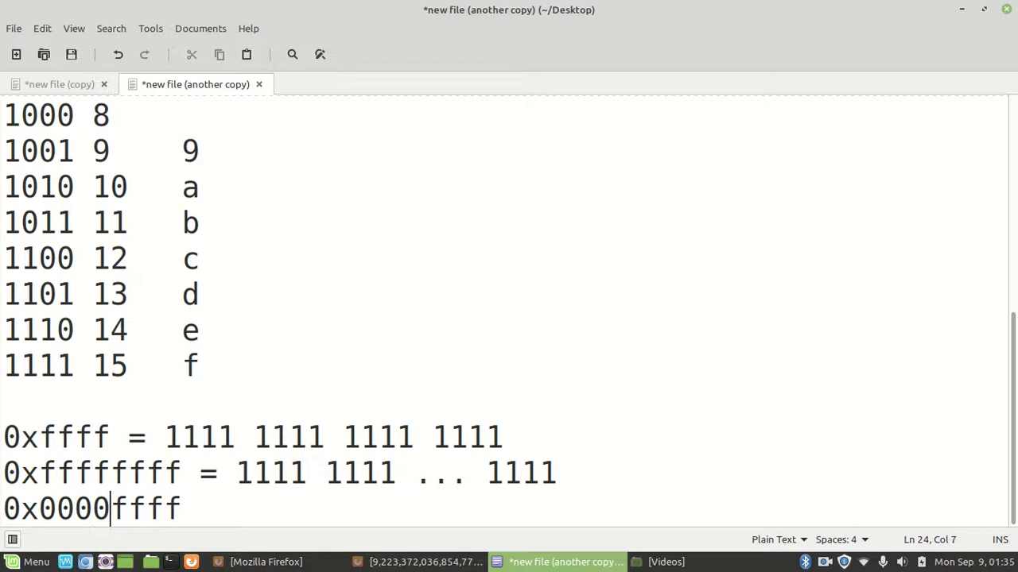
key("BackSpace")
type("02")
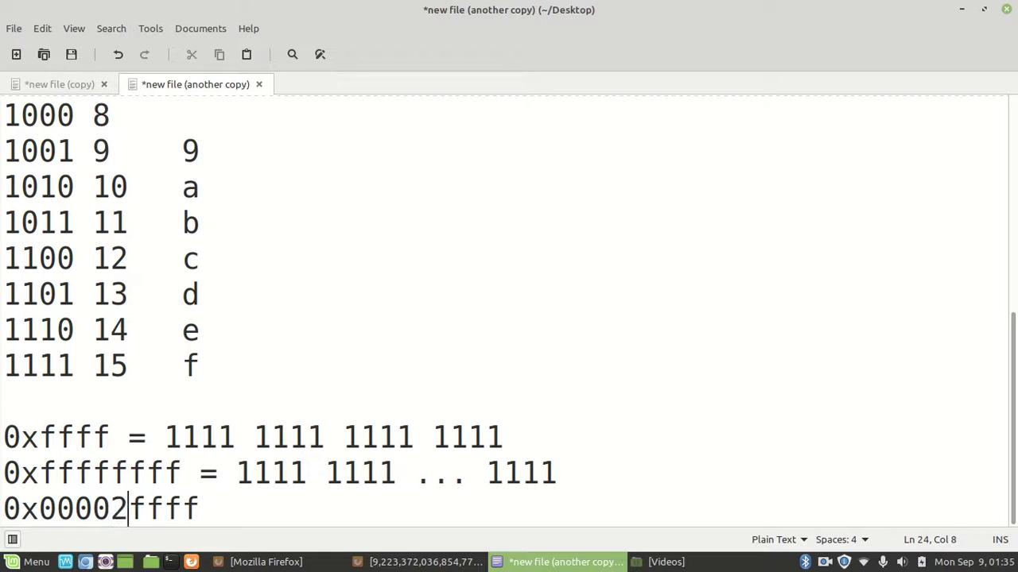
key("BackSpace")
key("BackSpace")
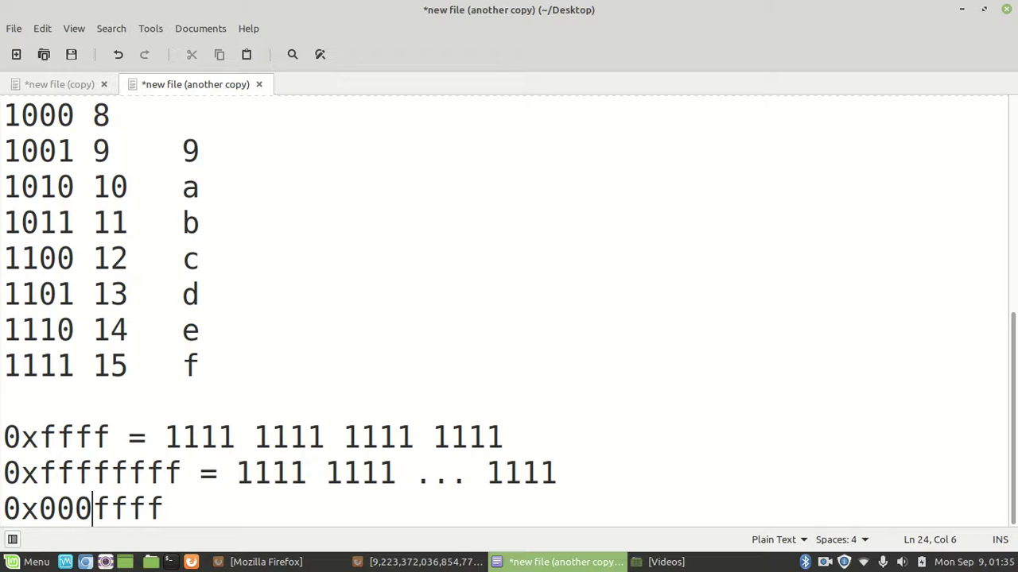
type("2")
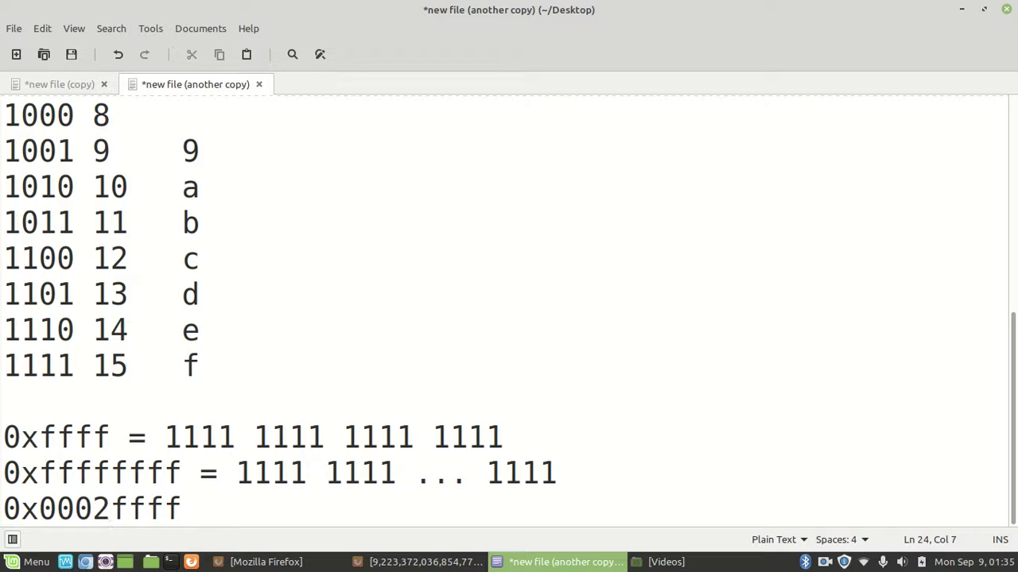
Step: Try 3, 2 and 1 in turn as the digit directly before ffff, ending with 2
key("Left")
key("Right")
key("BackSpace")
type("3")
key("BackSpace")
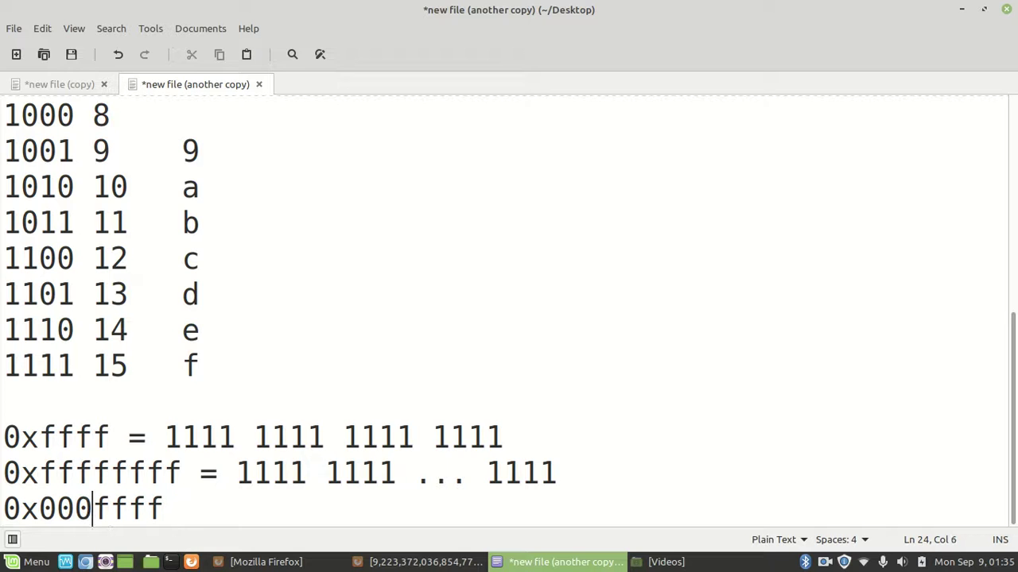
type("2")
key("BackSpace")
type("1")
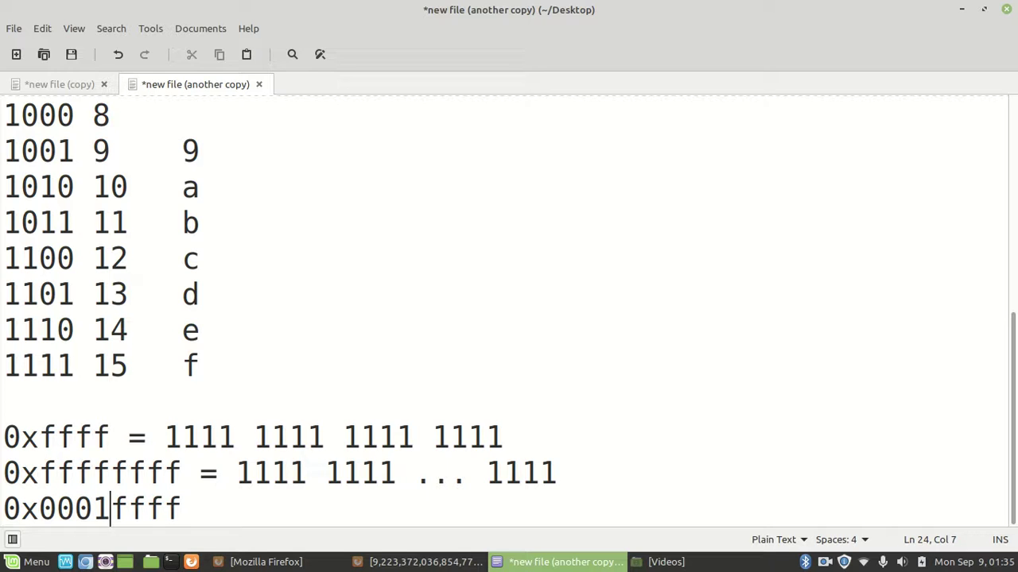
key("BackSpace")
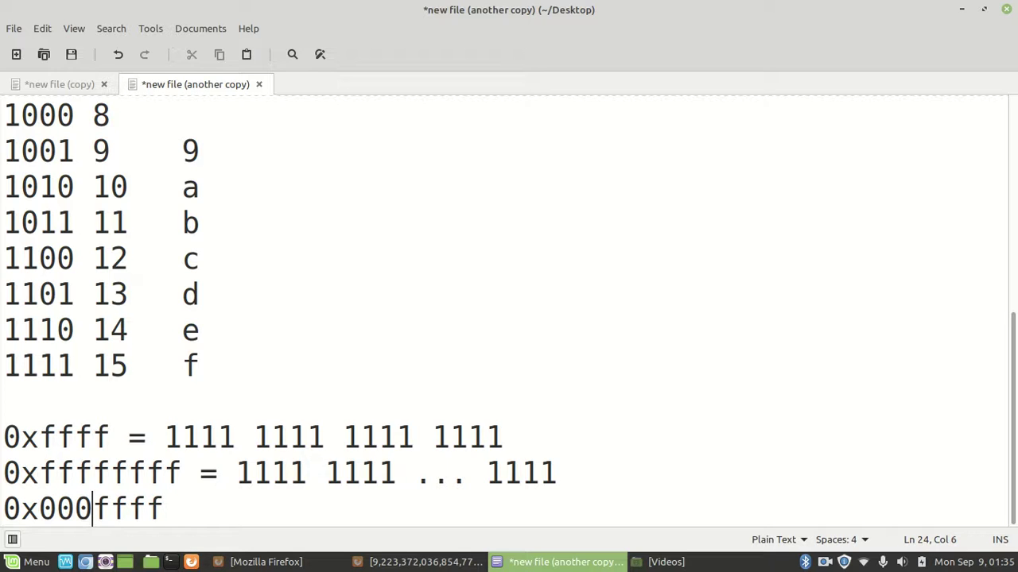
type("2")
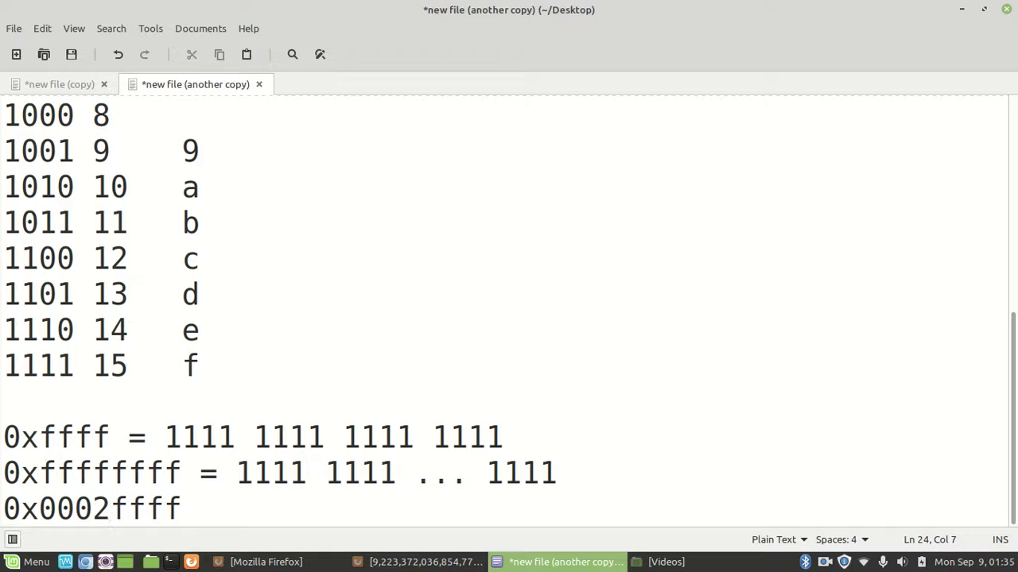
key("BackSpace")
type("3")
key("BackSpace")
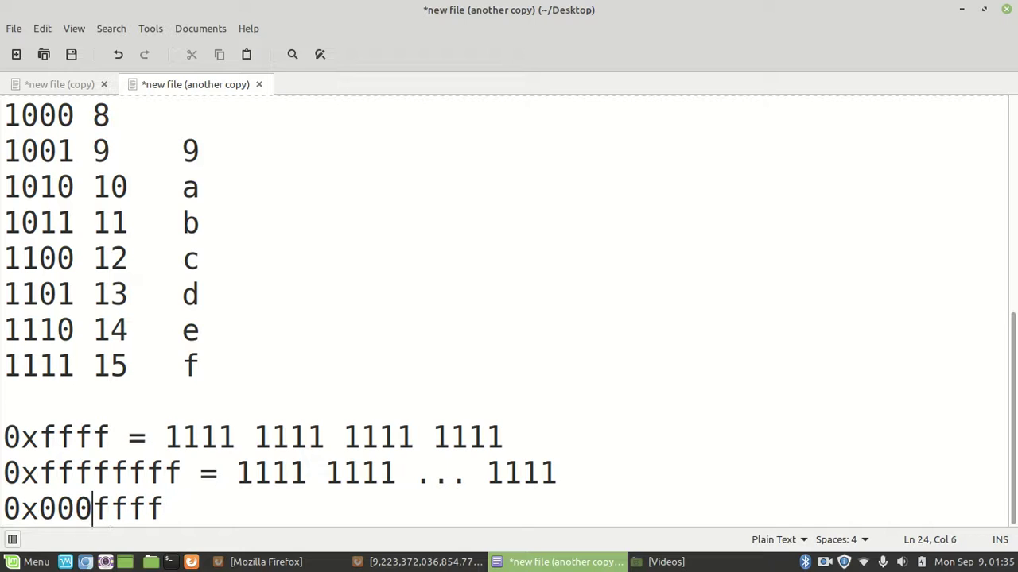
type("2")
Step: Append a space and a second group of digits, ffffffff, after 0x0002ffff
key("Right")
key("Right")
key("Right")
key("Right")
key("BackSpace")
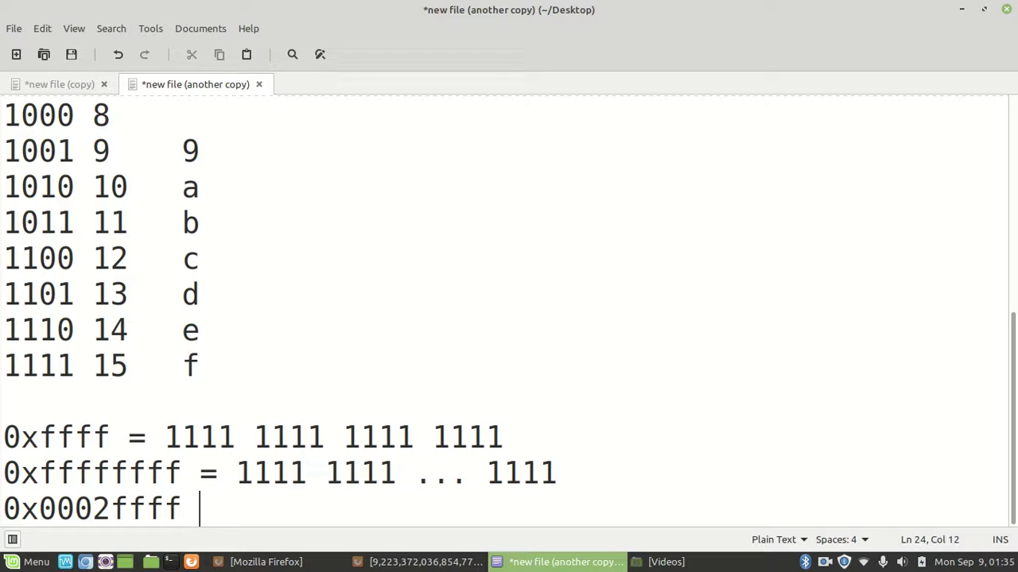
type("ffff")
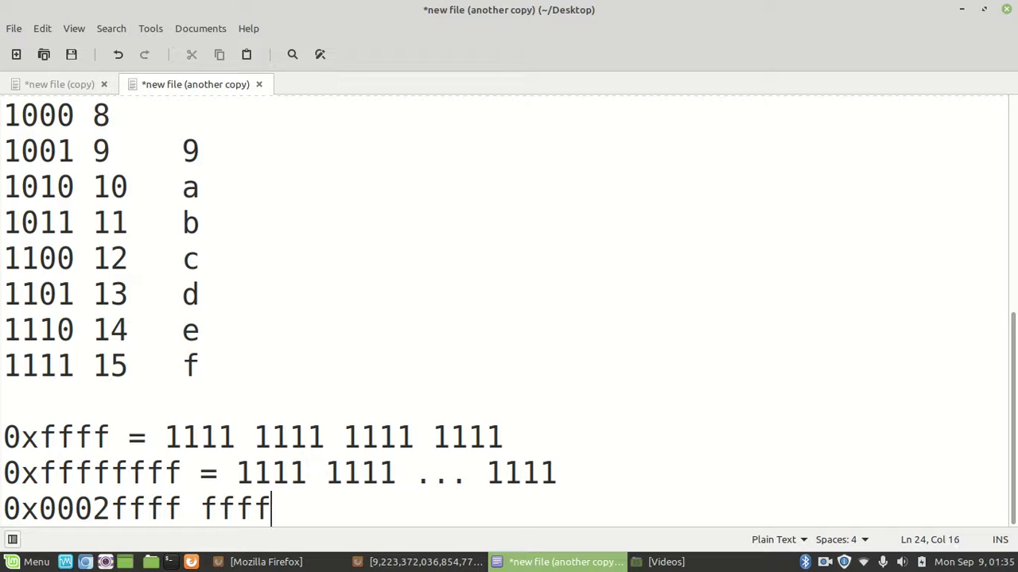
type("ffff")
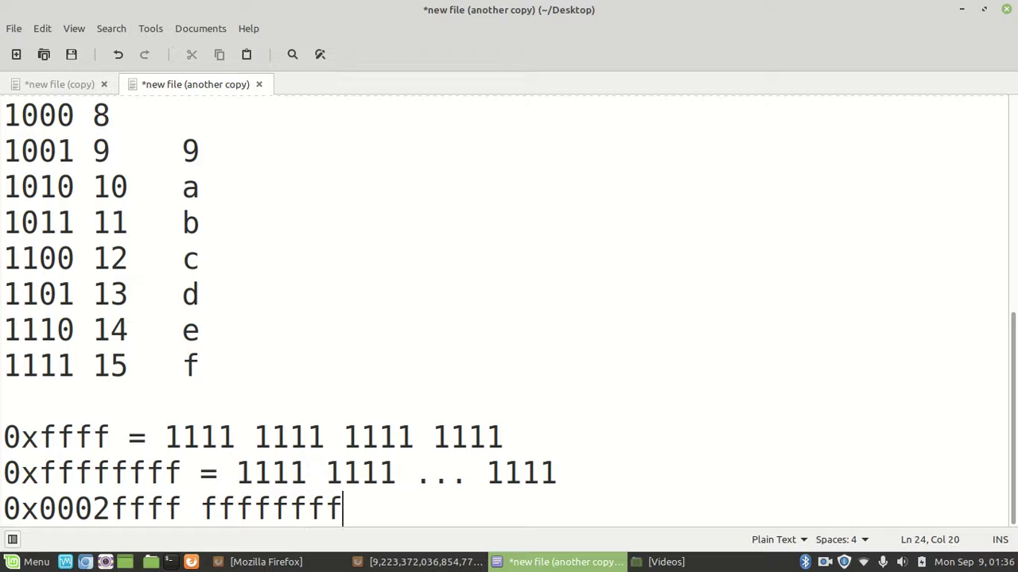
type("f")
Step: Examine the digits of the second f group on the last line, moving back and forth through them
key("Left")
key("Left")
key("Left")
key("Left")
key("Left")
key("Left")
key("Right")
key("Right")
key("Left")
key("Right")
key("Right")
key("Right")
key("Right")
key("Right")
Step: Clear the whole last line, including its 0x prefix, leaving it empty below the 0xffffffff line
key("BackSpace")
key("BackSpace")
key("BackSpace")
key("BackSpace")
key("BackSpace")
key("BackSpace")
key("BackSpace")
key("BackSpace")
key("BackSpace")
key("BackSpace")
key("BackSpace")
key("BackSpace")
key("BackSpace")
key("BackSpace")
key("BackSpace")
key("BackSpace")
key("BackSpace")
key("BackSpace")
key("BackSpace")
key("BackSpace")
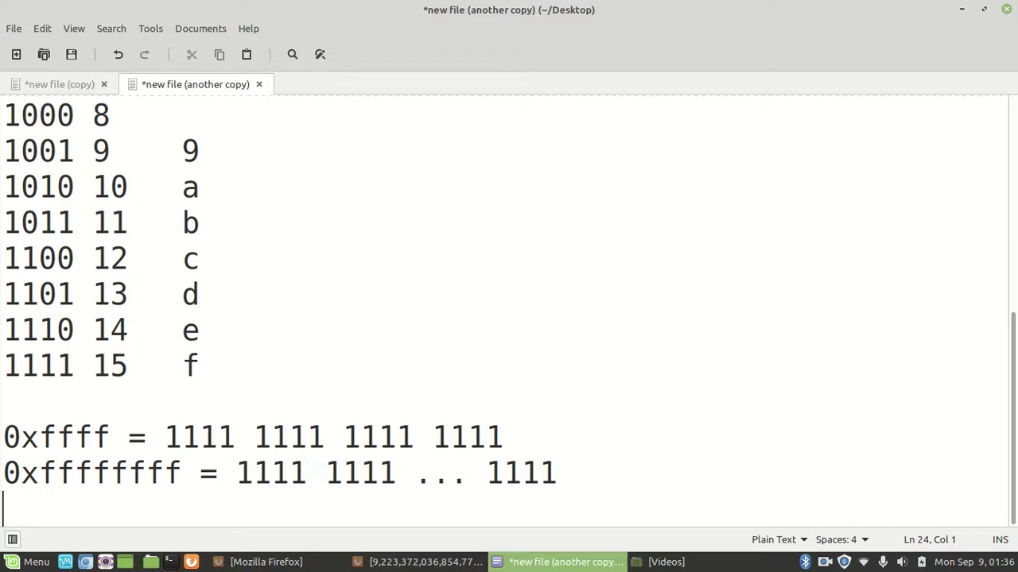
Step: Switch to Firefox, search the web for exobyte in place of the Wikipedia number page, and look over the results
left_click(399, 563)
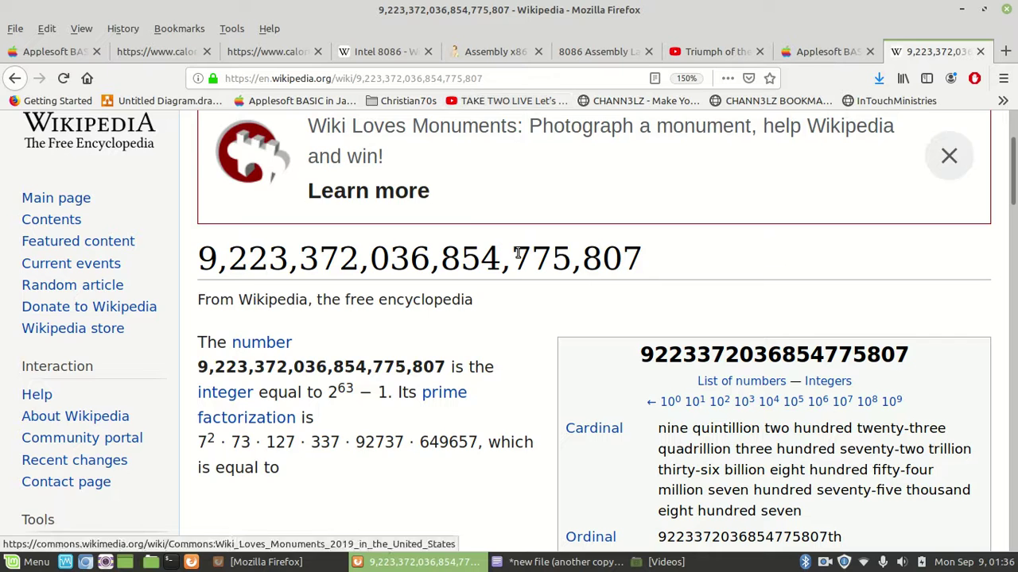
scroll(517, 254, "up", 3)
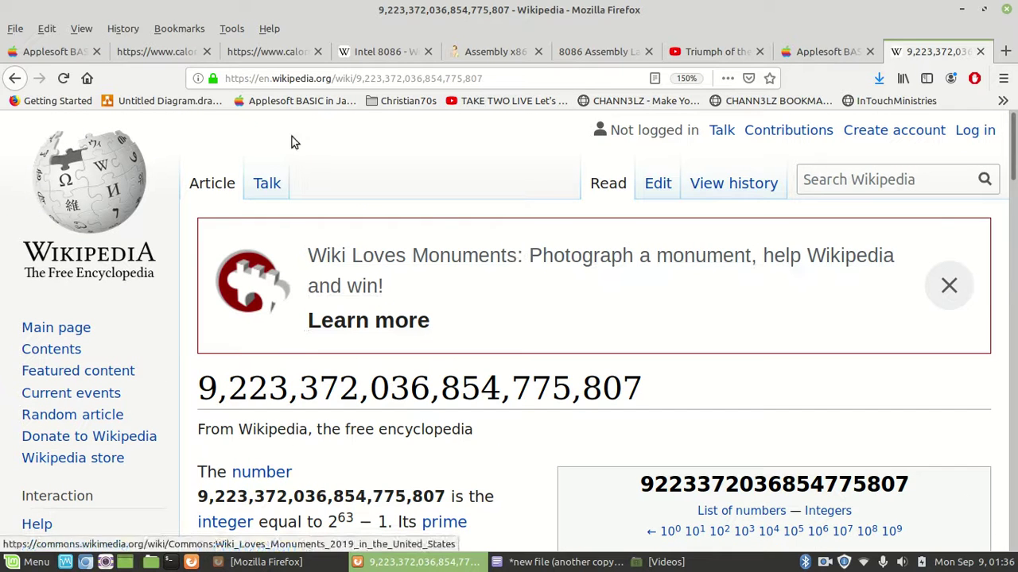
left_click(338, 76)
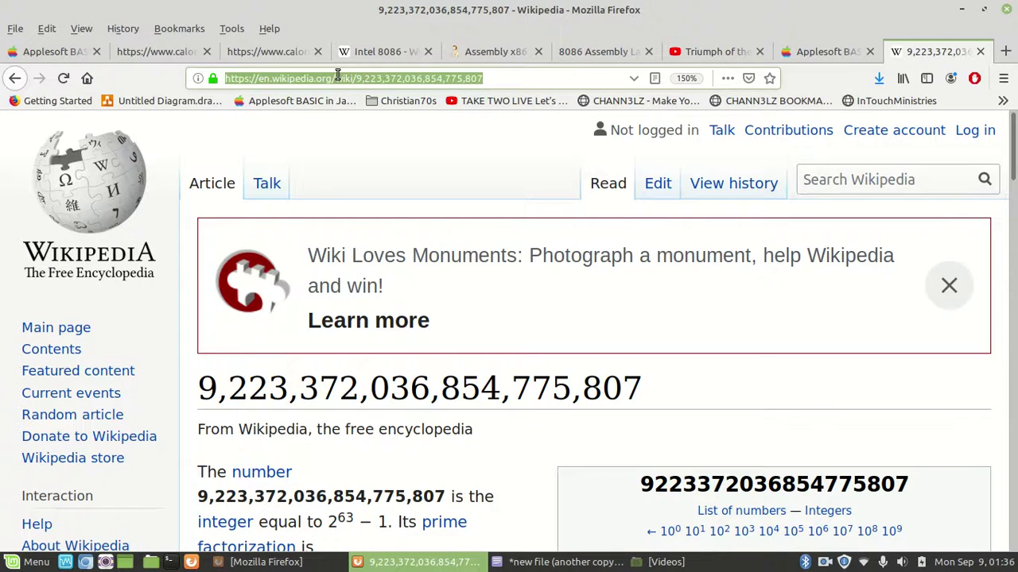
type("exobyte")
key("Return")
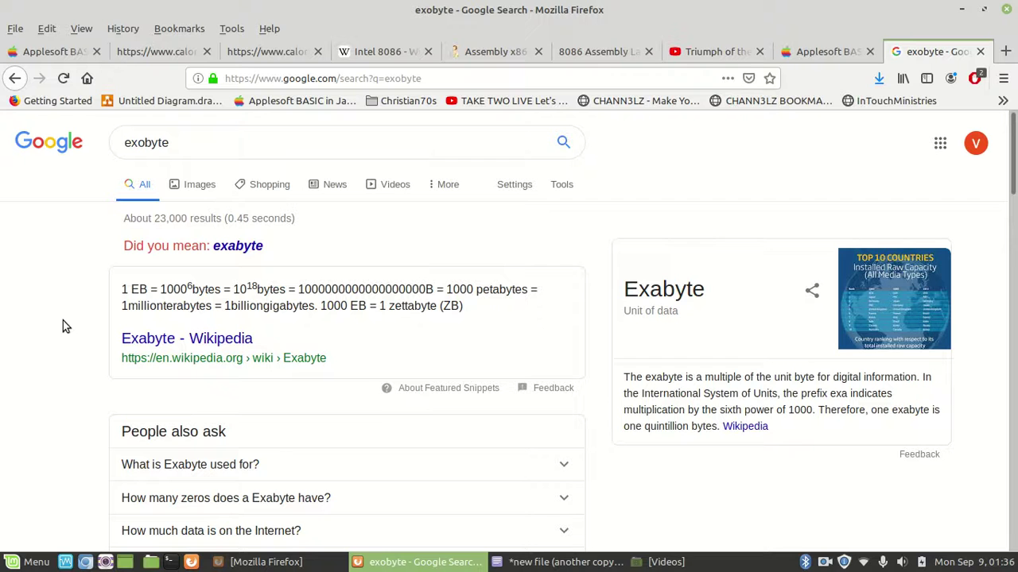
scroll(66, 326, "down", 3)
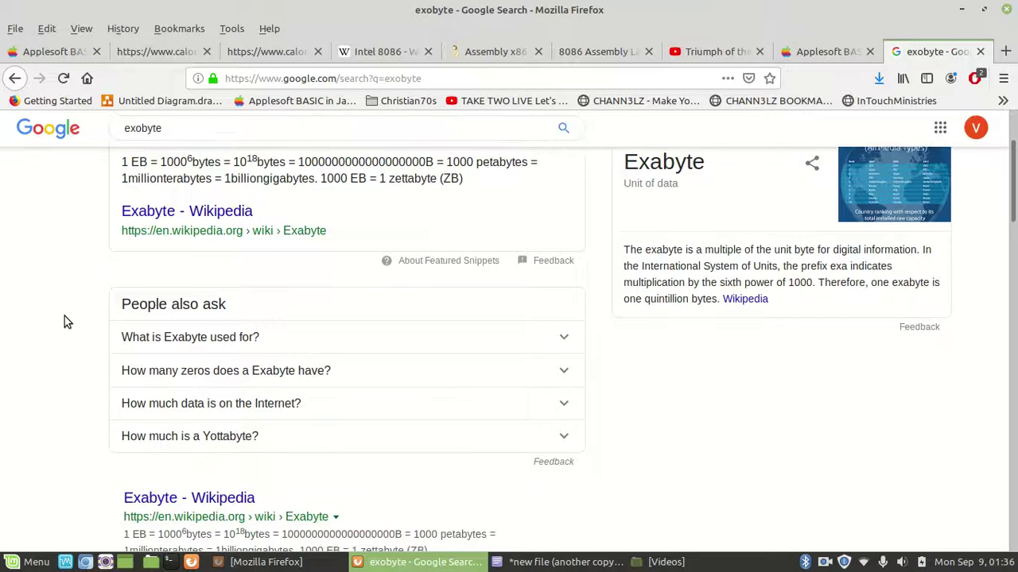
scroll(68, 313, "down", 2)
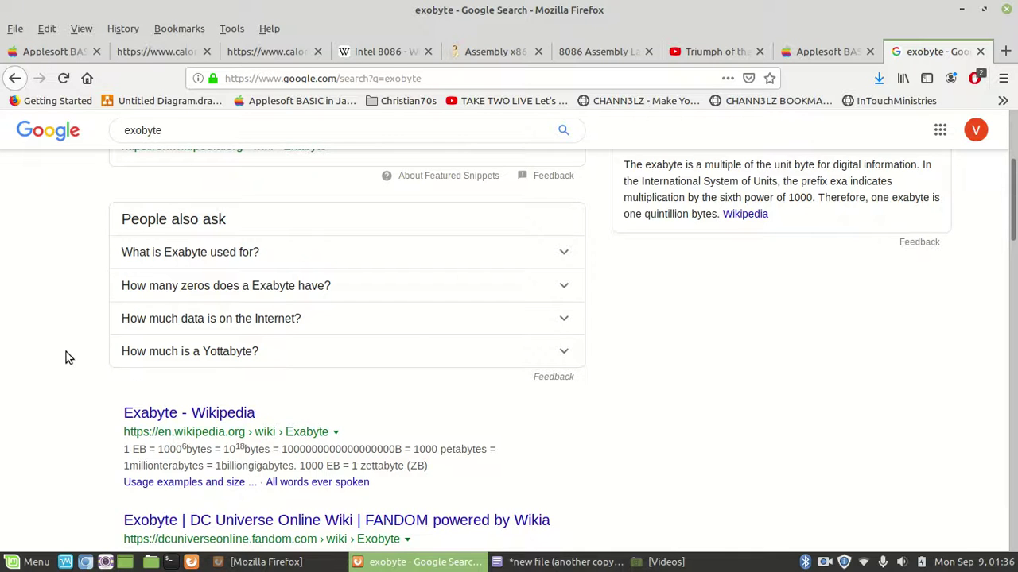
scroll(70, 352, "up", 5)
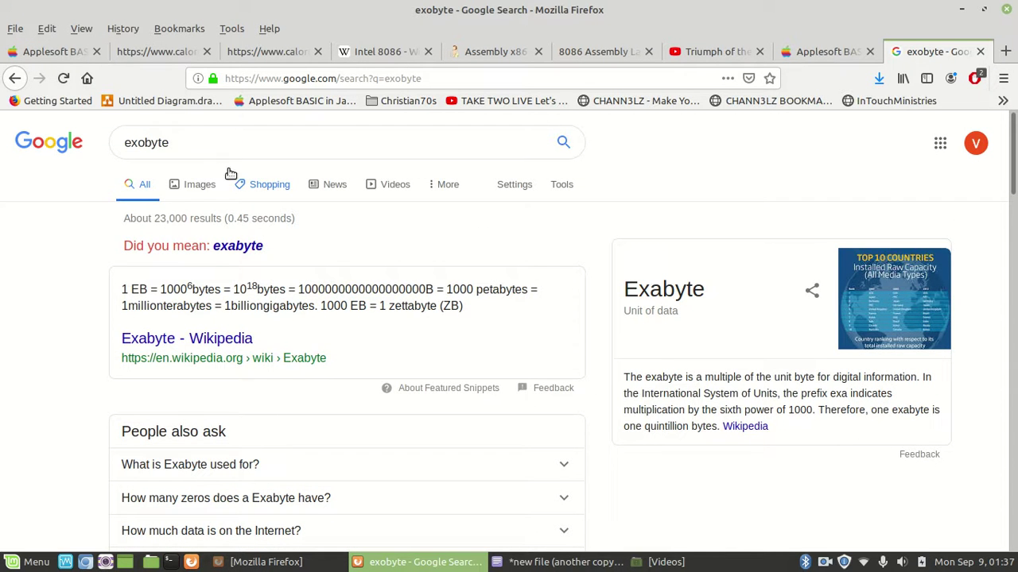
Step: Search Google for thousand terrabytes and view the digital storage conversion among the results
left_click_drag(177, 141, 2, 143)
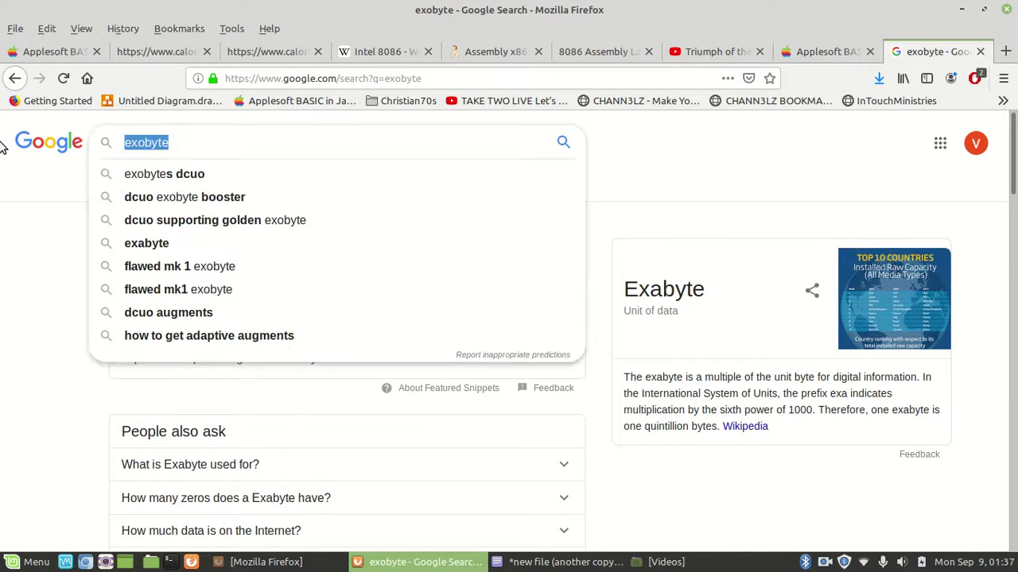
key("BackSpace")
type("tho")
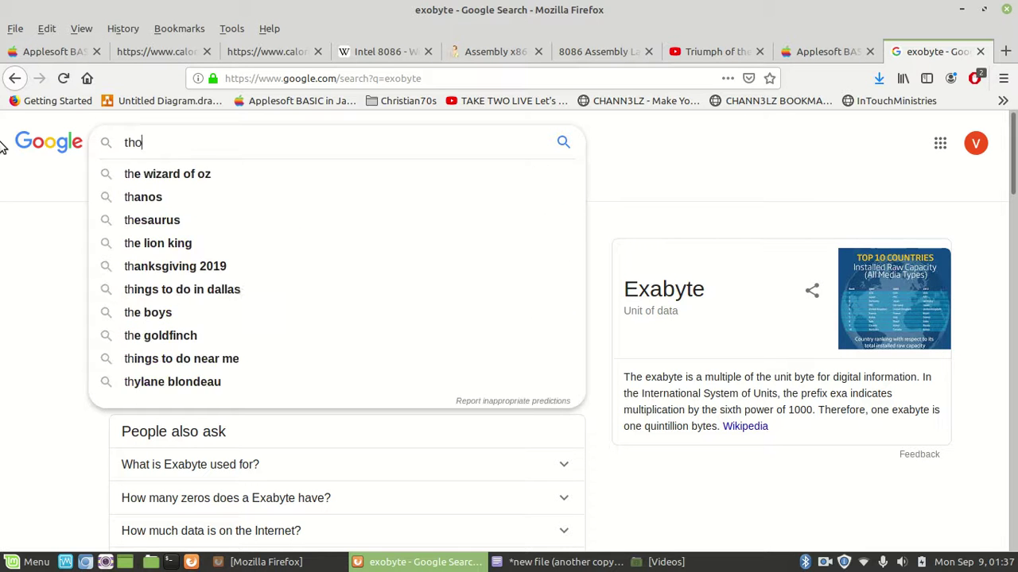
type("usand ter")
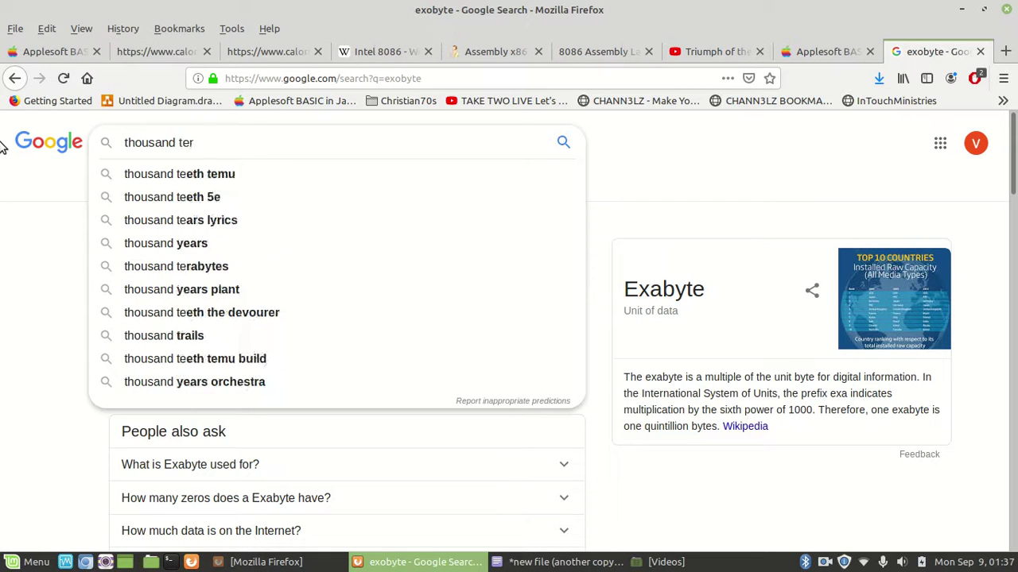
type("rabytes")
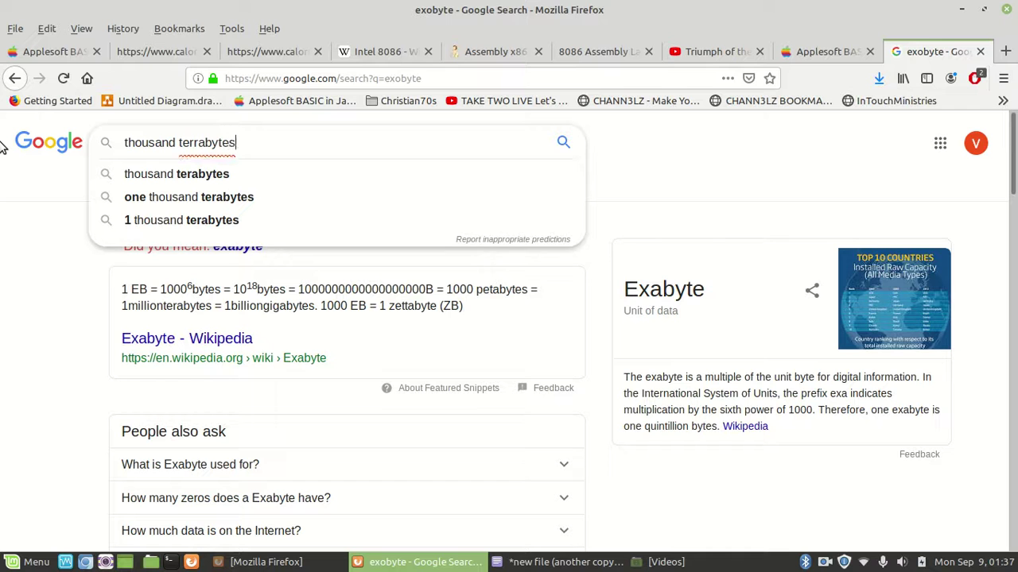
key("Return")
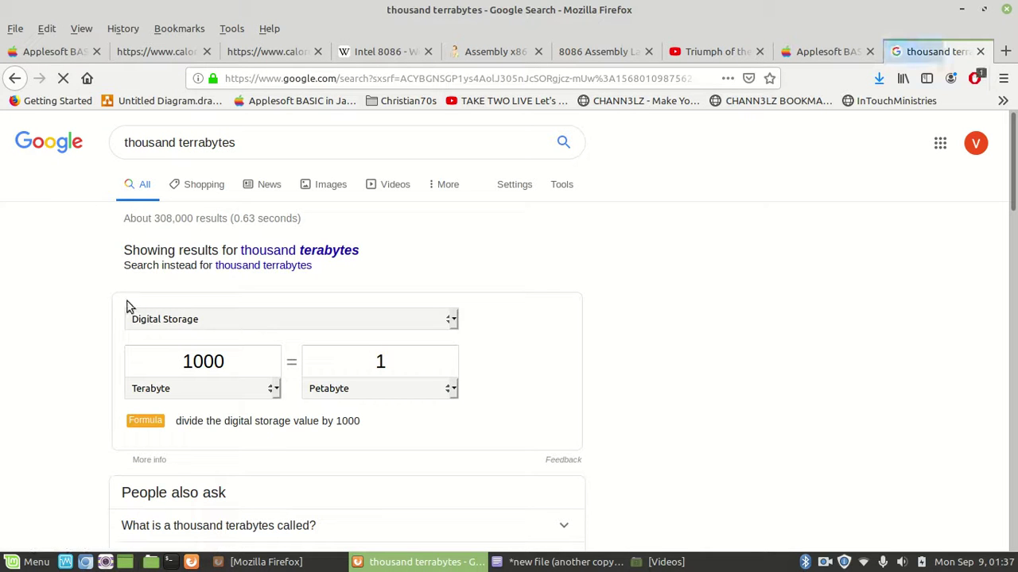
scroll(2, 278, "down", 2)
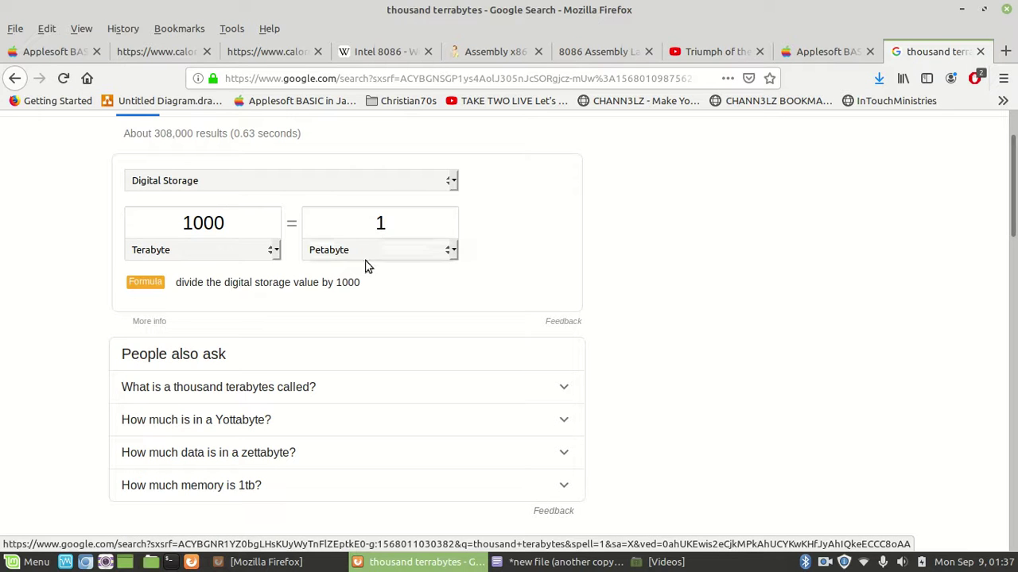
scroll(70, 280, "up", 2)
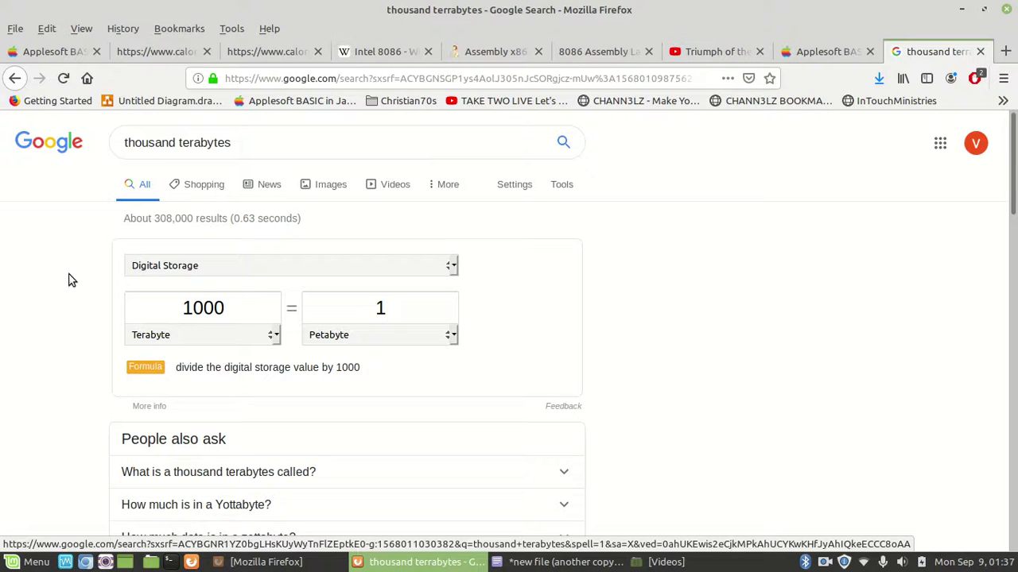
scroll(70, 280, "down", 1)
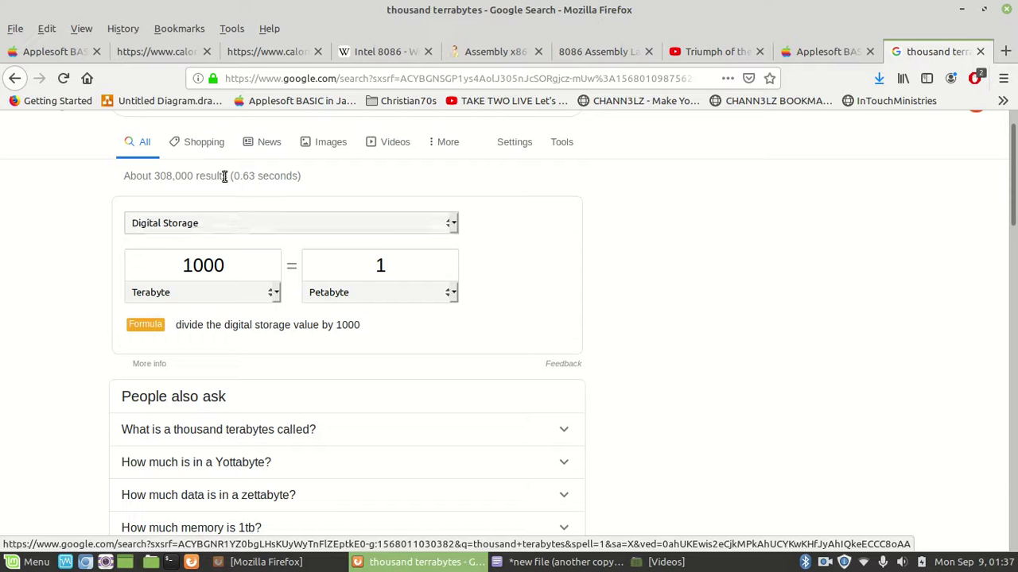
scroll(252, 204, "up", 1)
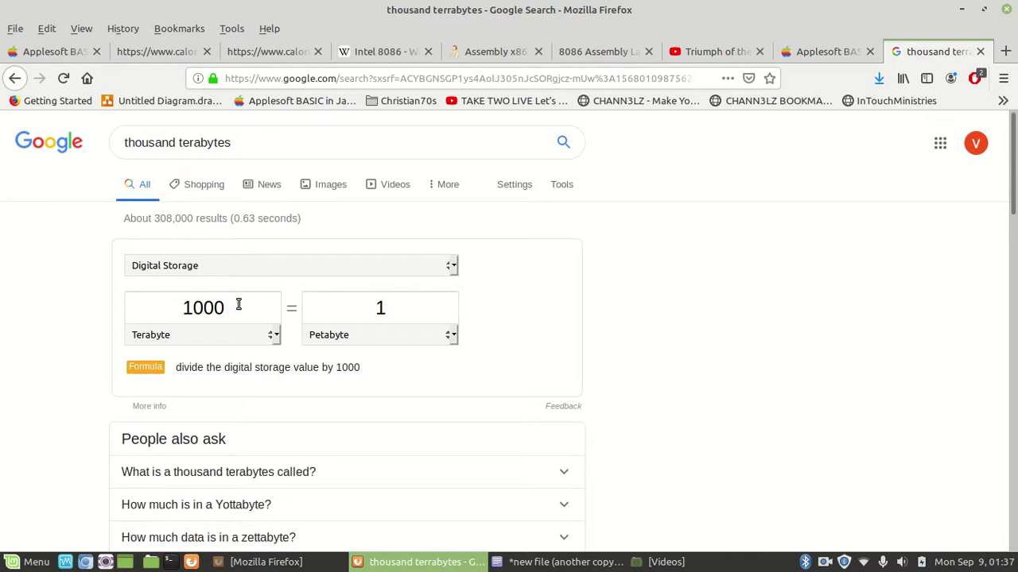
left_click_drag(241, 141, 2, 127)
key("BackSpace")
type("50 ")
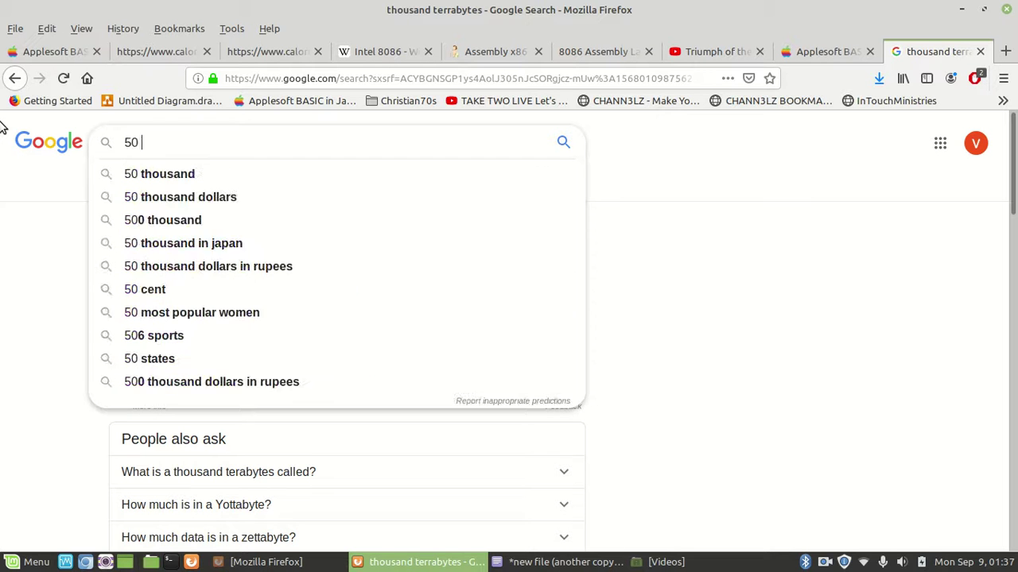
type("* 1000")
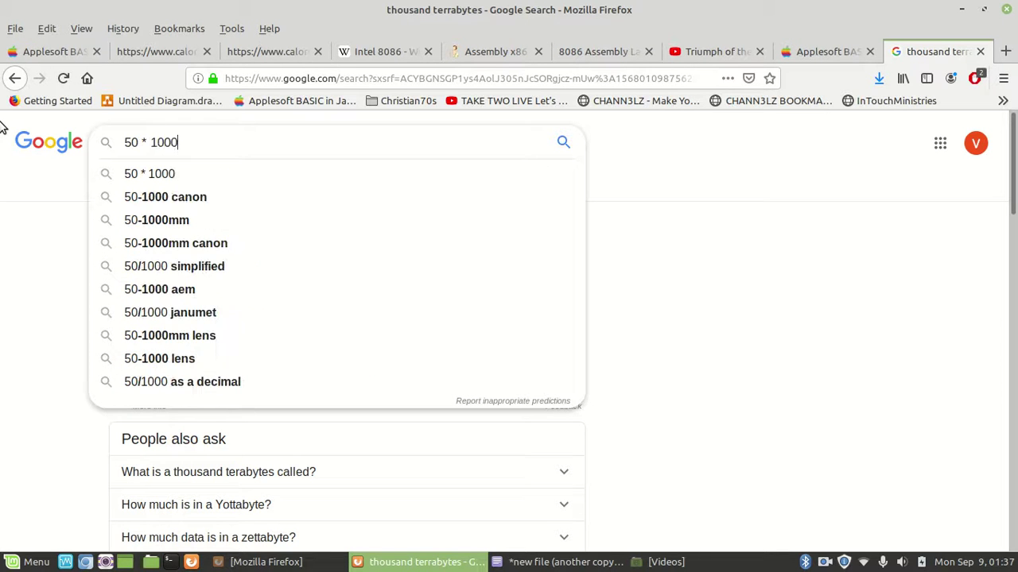
key("BackSpace")
key("BackSpace")
key("BackSpace")
key("BackSpace")
key("BackSpace")
key("BackSpace")
key("BackSpace")
key("BackSpace")
key("BackSpace")
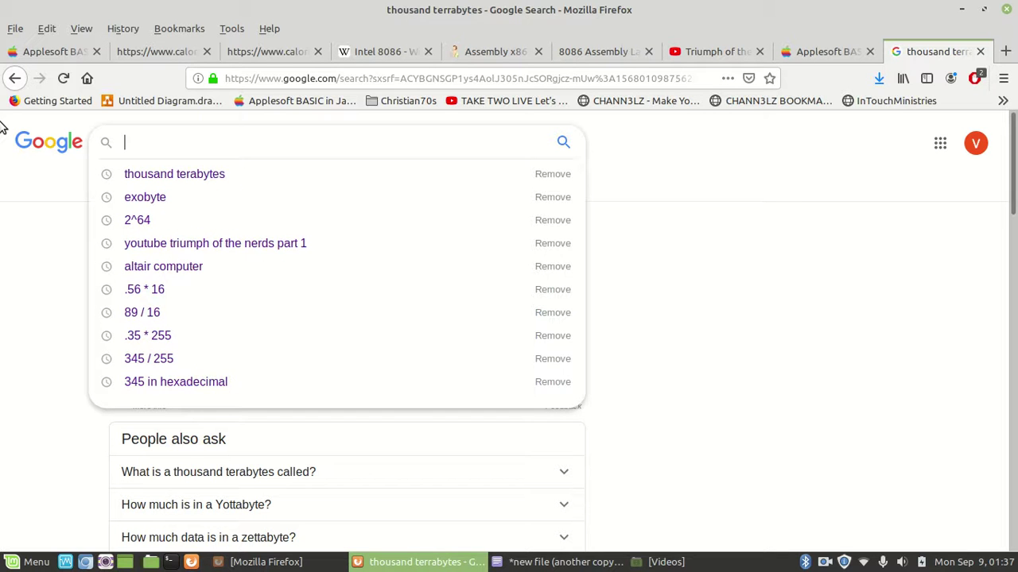
left_click(13, 345)
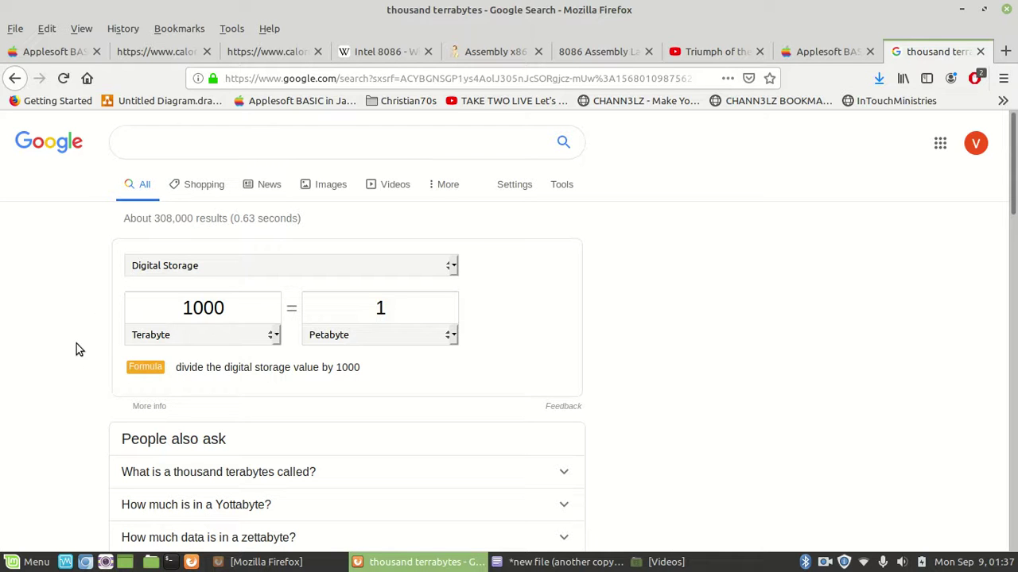
Step: Look over the terabyte conversion results, then return to the exobyte search results and review the exabyte definition
scroll(76, 344, "down", 1)
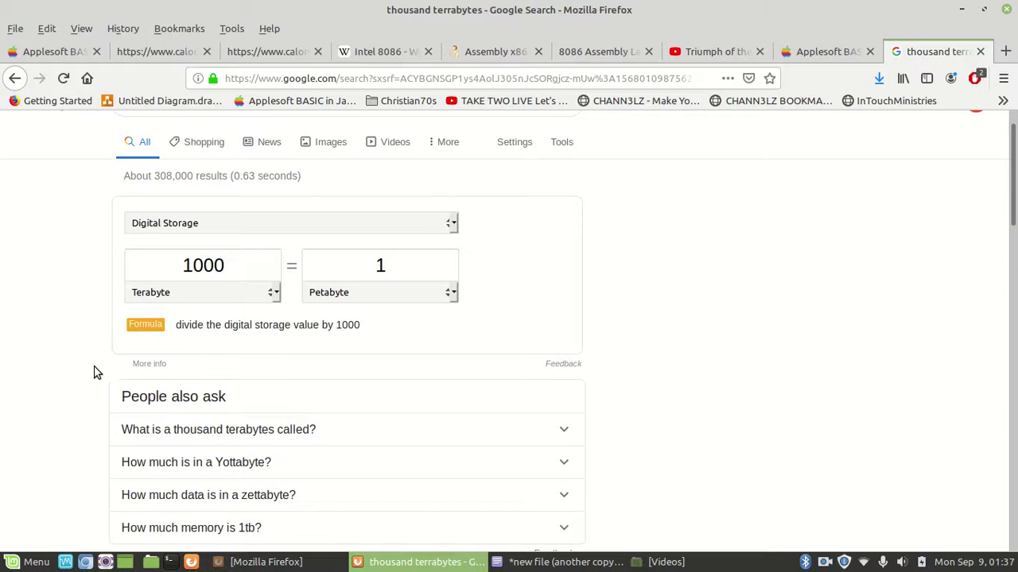
scroll(62, 224, "down", 2)
scroll(59, 242, "up", 3)
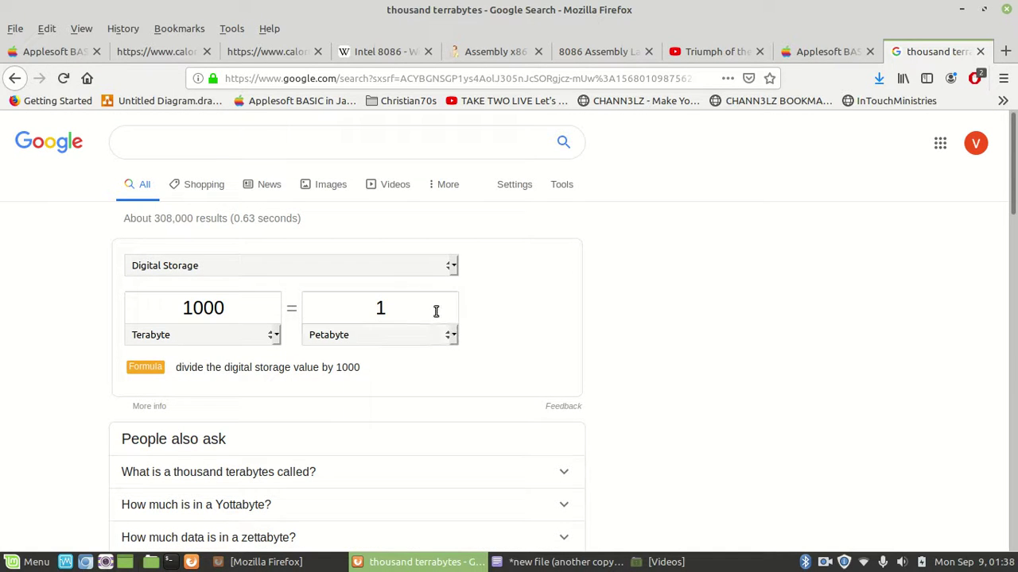
left_click(14, 78)
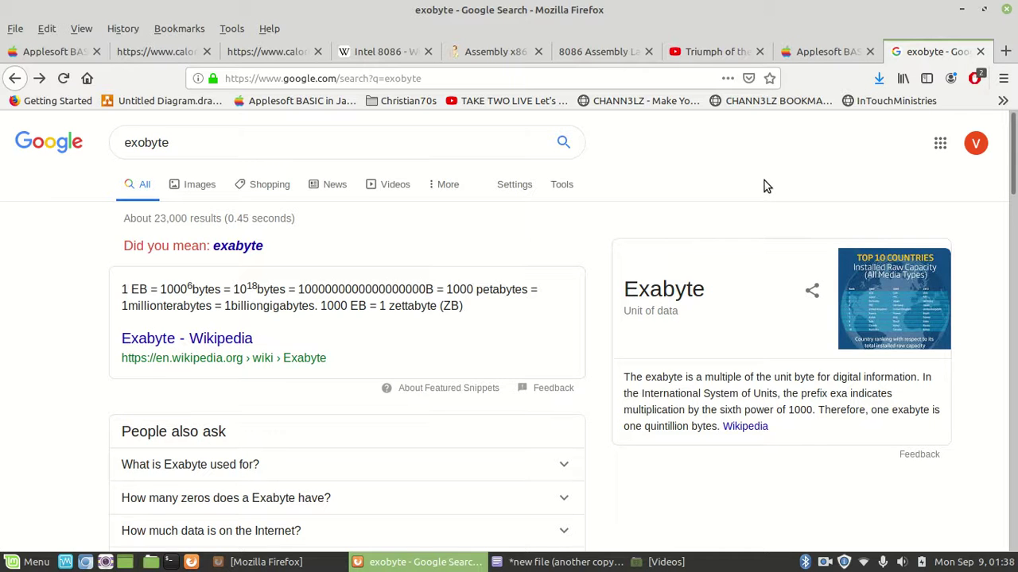
scroll(764, 181, "down", 1)
scroll(764, 180, "down", 2)
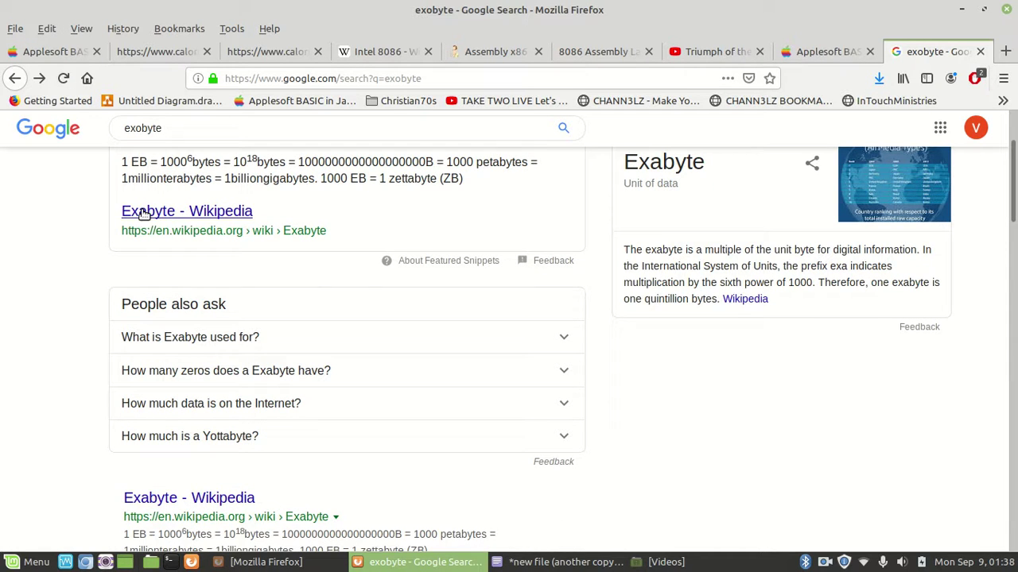
scroll(48, 213, "up", 3)
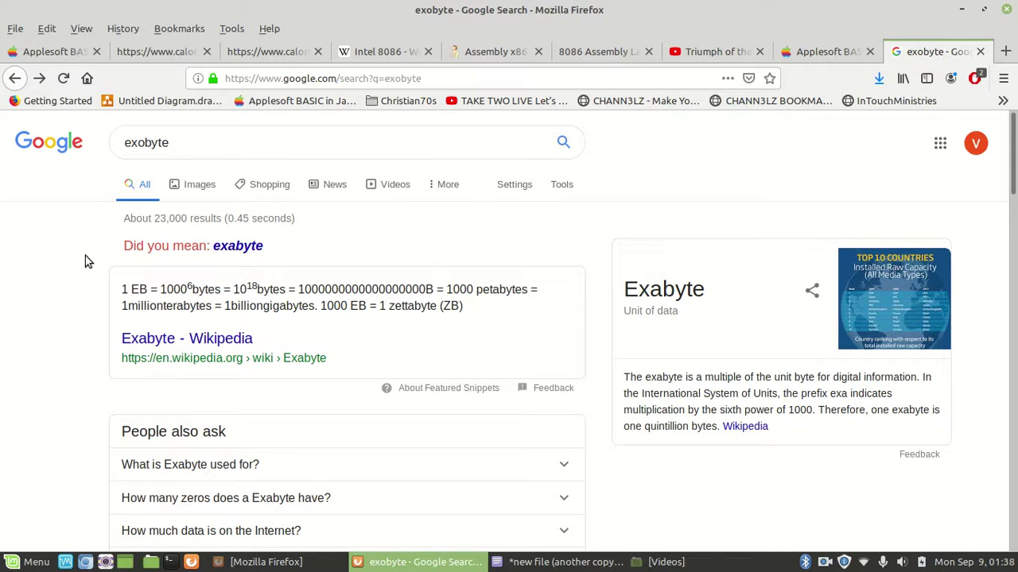
Step: Search the web for commodore 64 registers, replacing the second Applesoft BASIC page beside the exobyte results
left_click(823, 52)
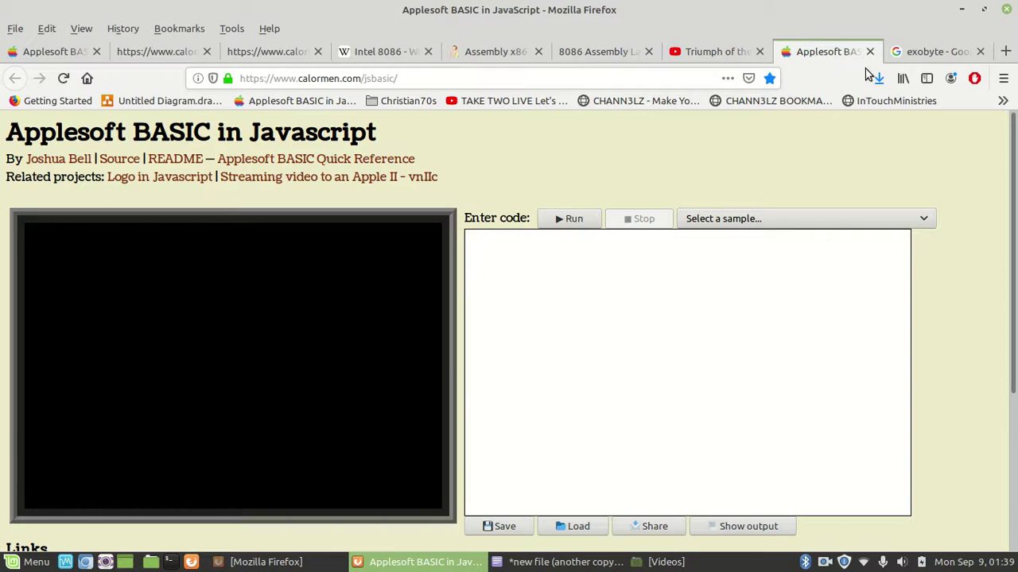
left_click(644, 77)
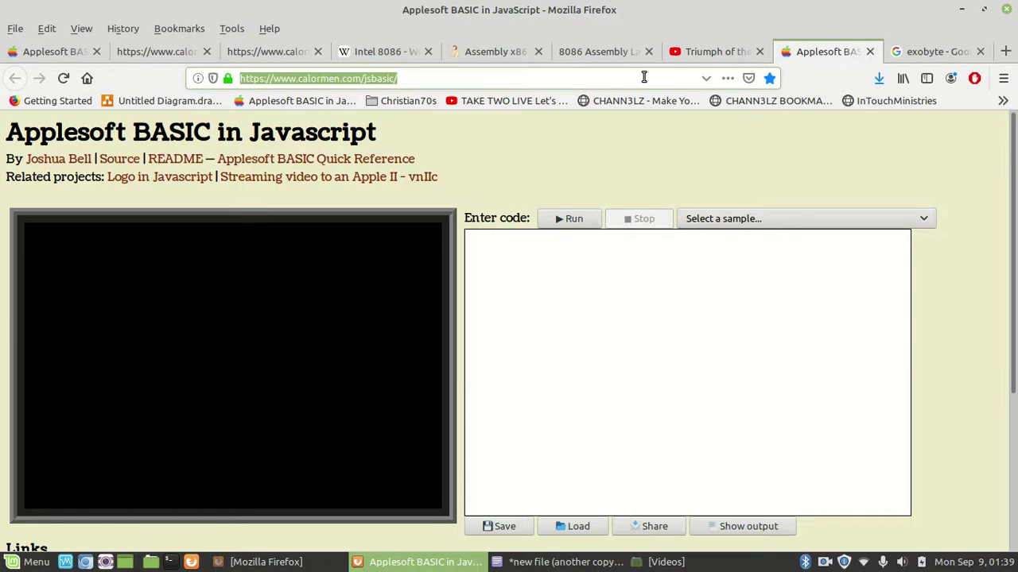
type("commodor")
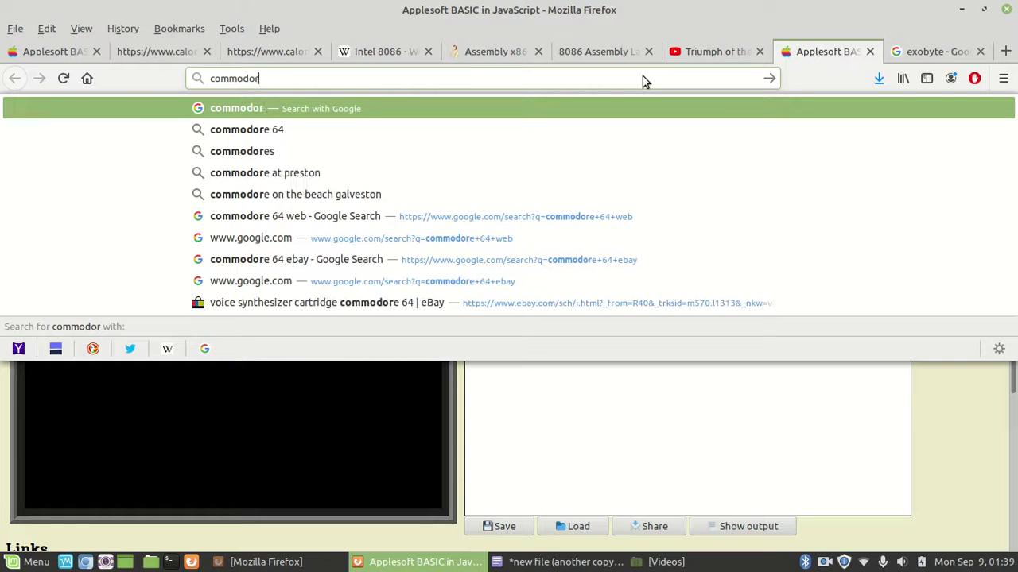
type("e ")
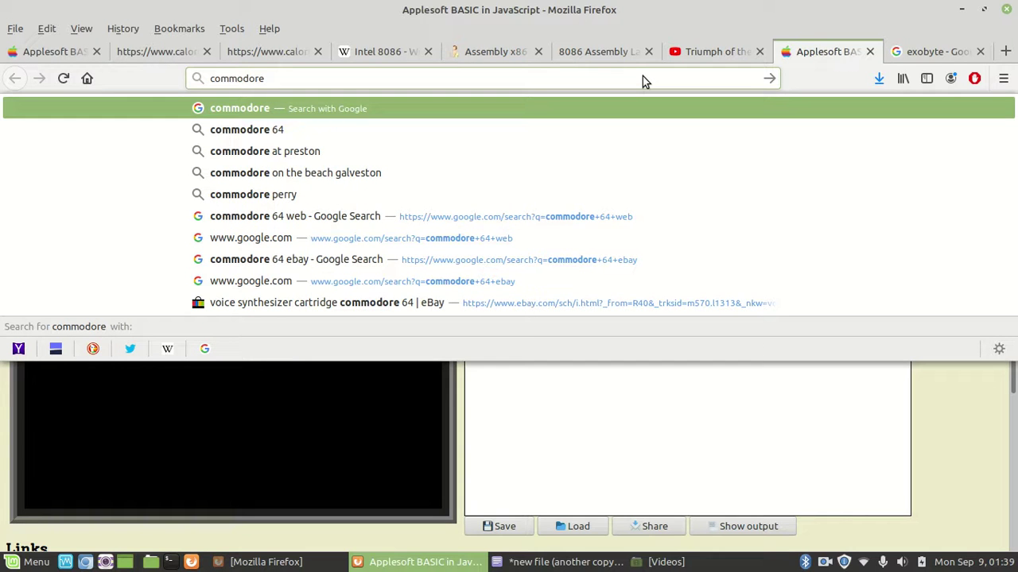
type("64 regist")
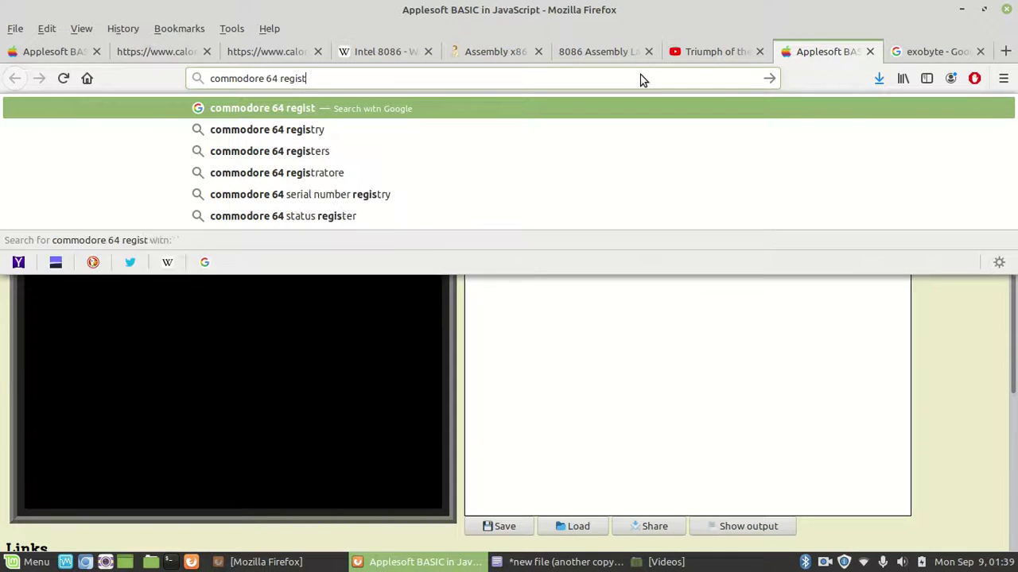
type("ers")
key("Return")
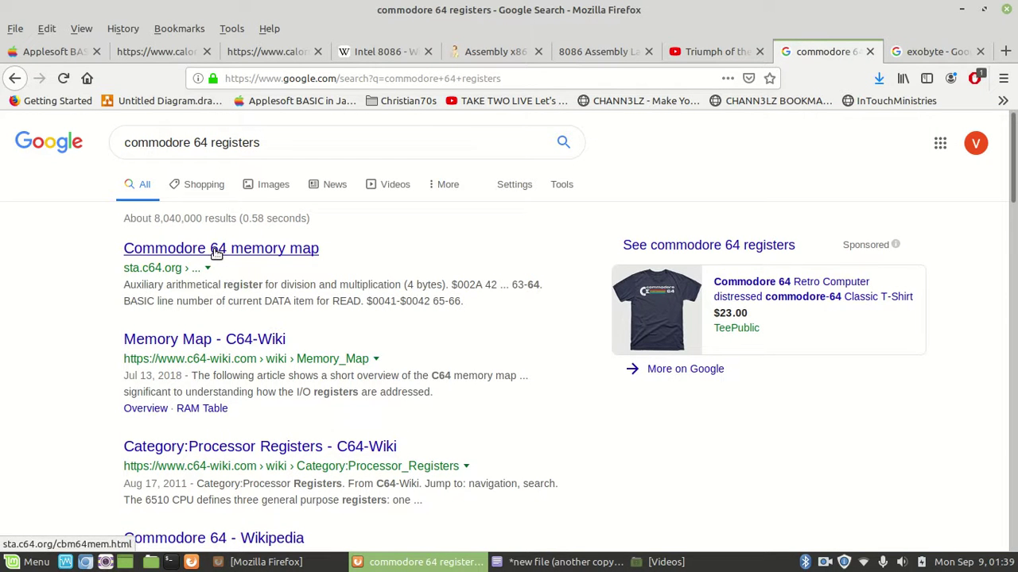
Step: Open the C64-Wiki result Category:Processor Registers and look through its subcategories and register pages
left_click(208, 447)
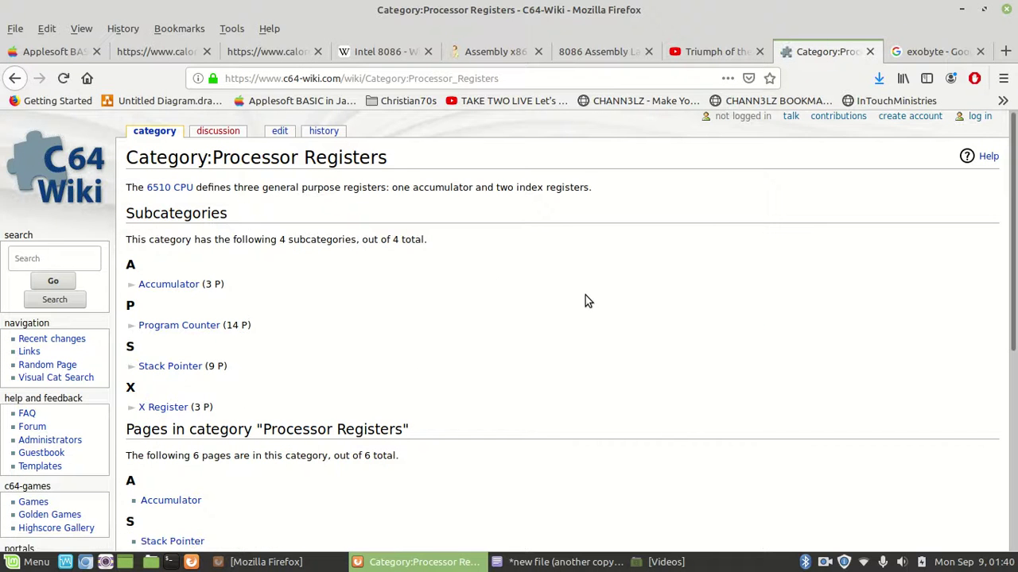
scroll(586, 301, "down", 4)
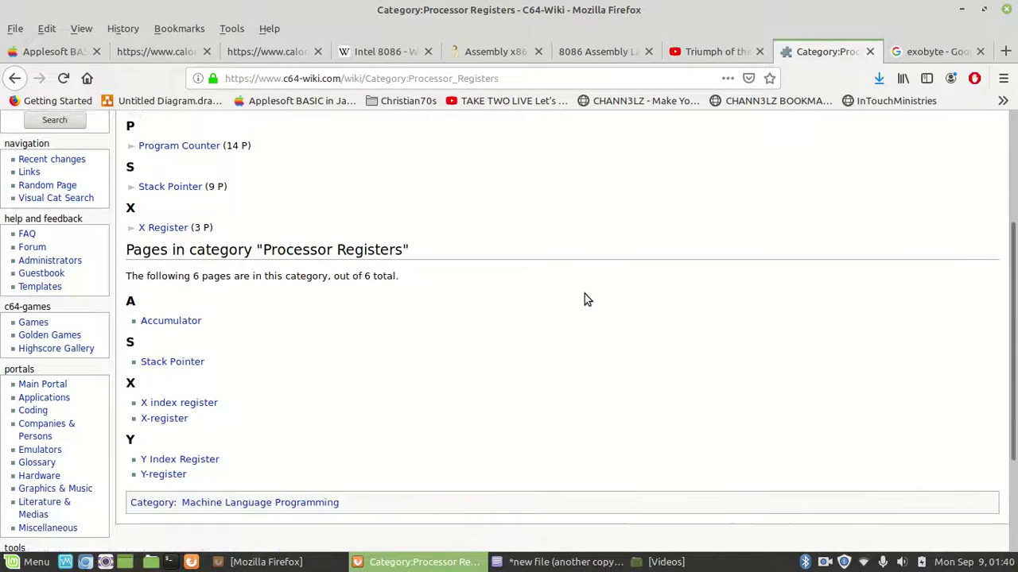
scroll(585, 298, "down", 1)
scroll(584, 299, "up", 5)
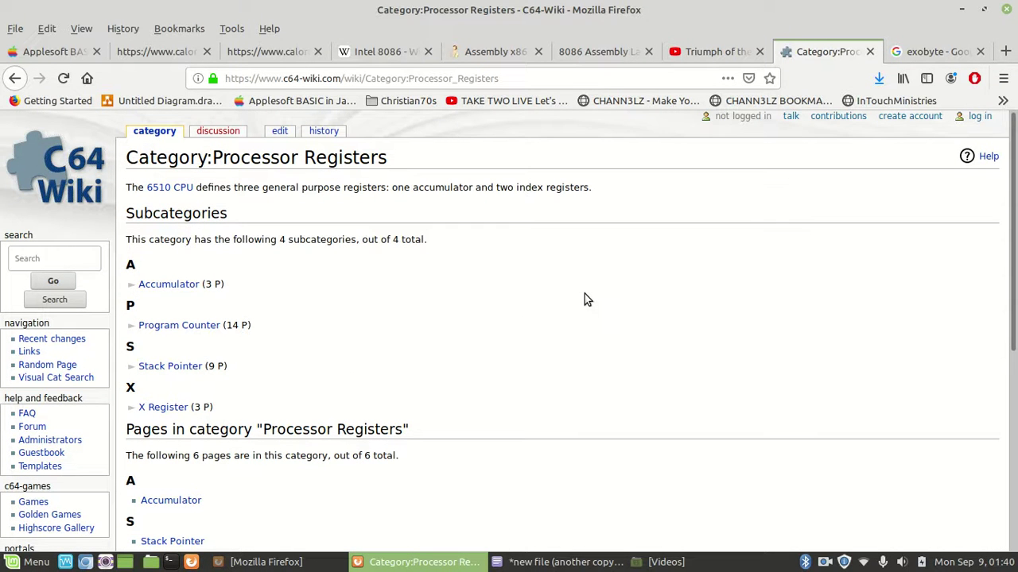
scroll(584, 299, "down", 4)
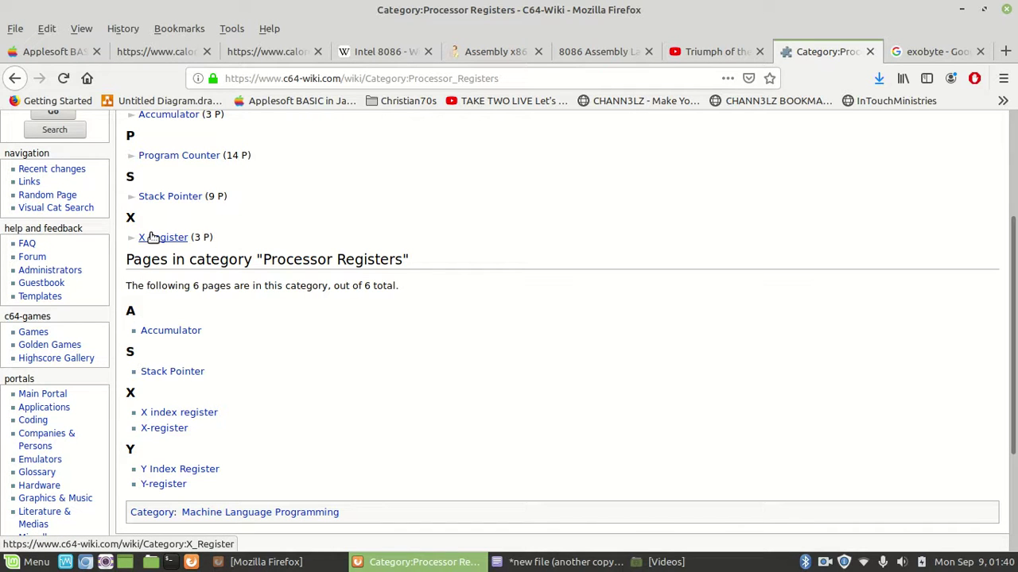
Step: Open the C64-Wiki X-register page, follow its link to the MOS 6510 CPU, and look through that article
left_click(149, 428)
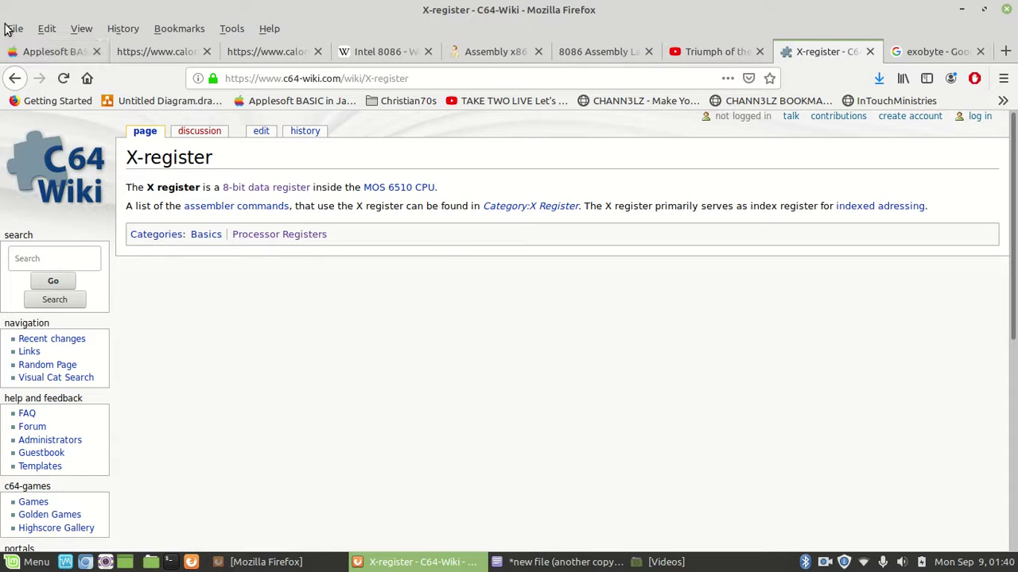
left_click(376, 188)
scroll(461, 294, "down", 5)
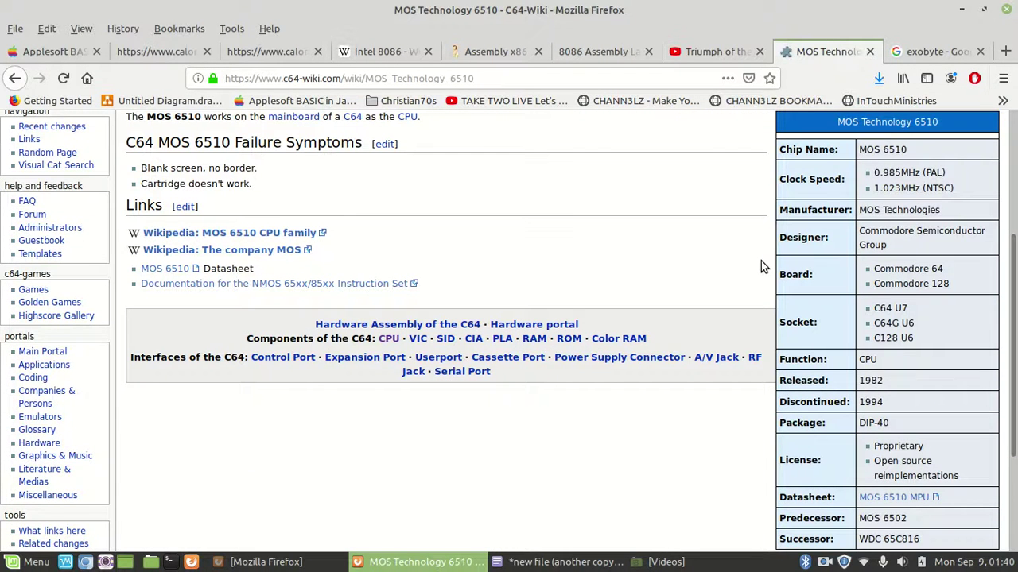
scroll(761, 261, "down", 5)
scroll(761, 261, "up", 1)
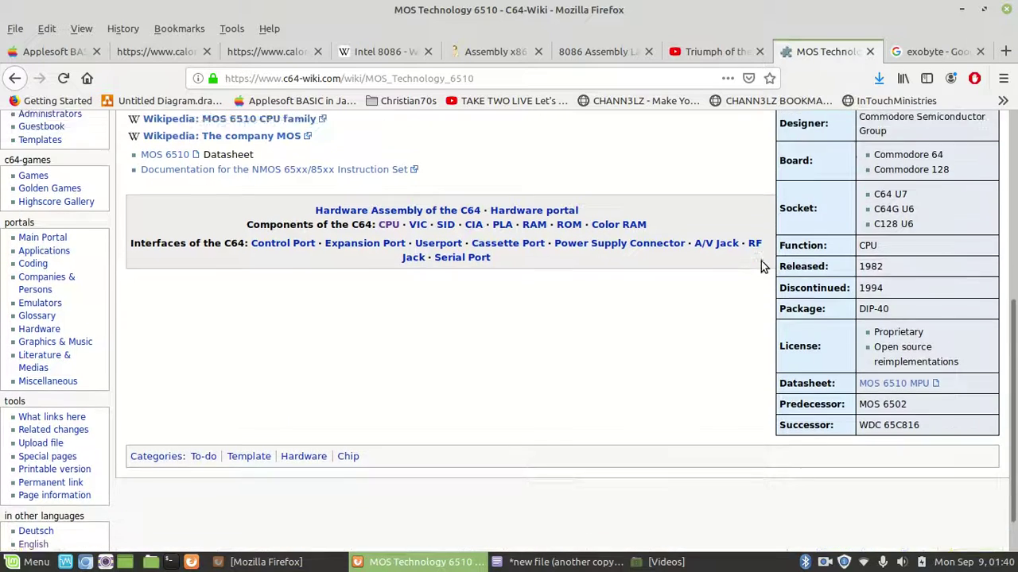
scroll(761, 267, "up", 4)
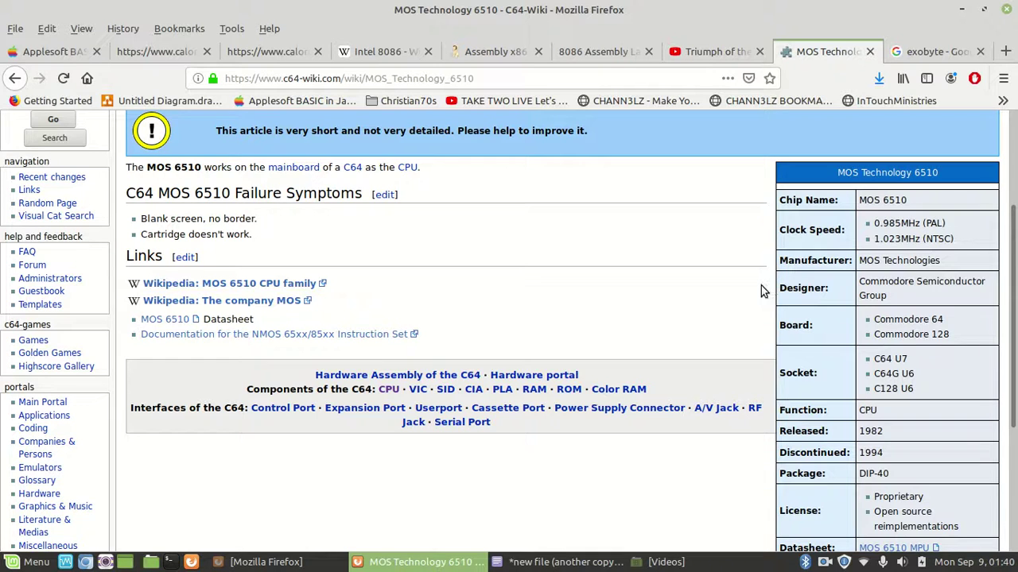
scroll(702, 288, "down", 2)
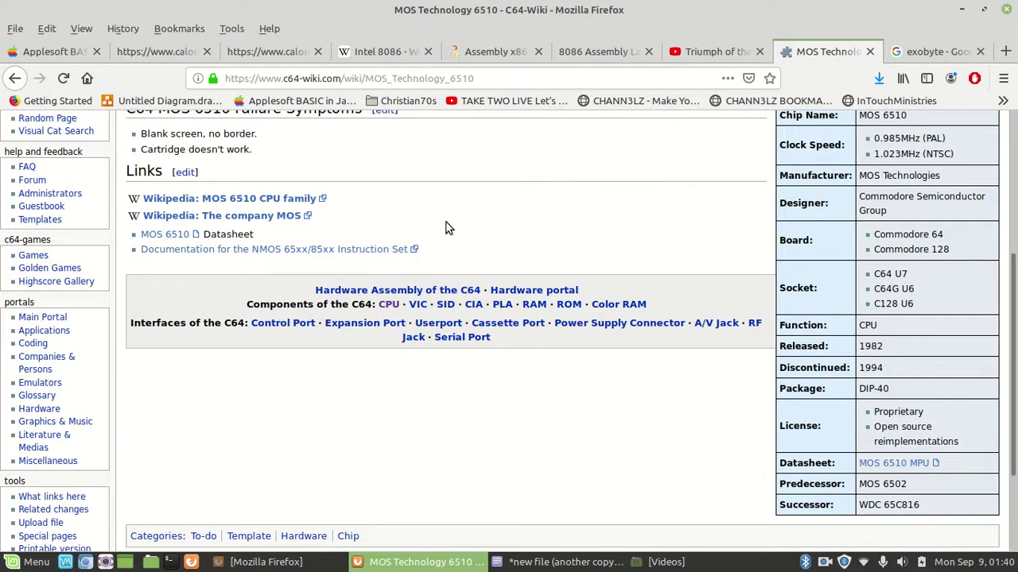
scroll(445, 229, "up", 6)
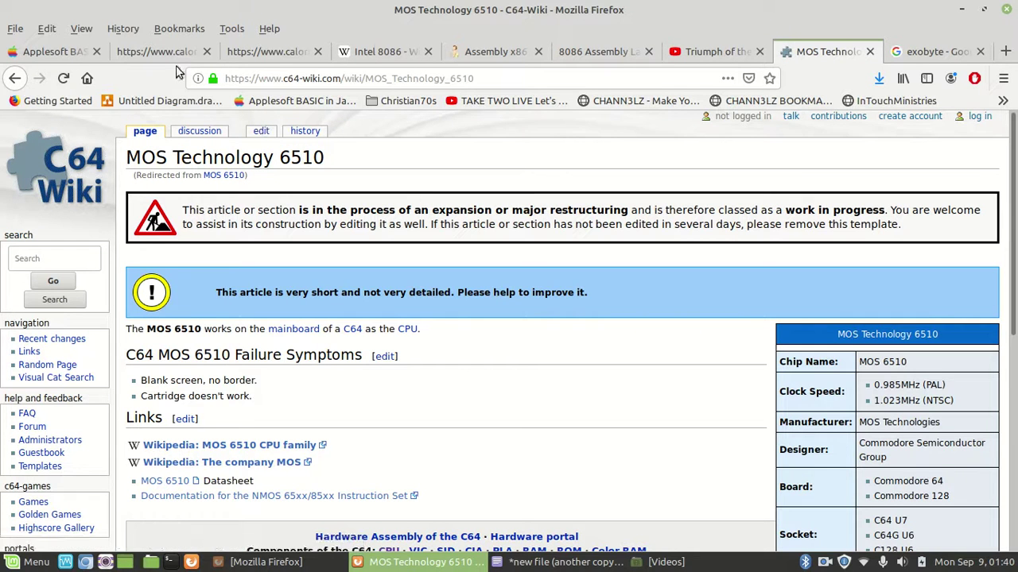
Step: Search the web for 6510 register memory and look over the results
left_click(279, 77)
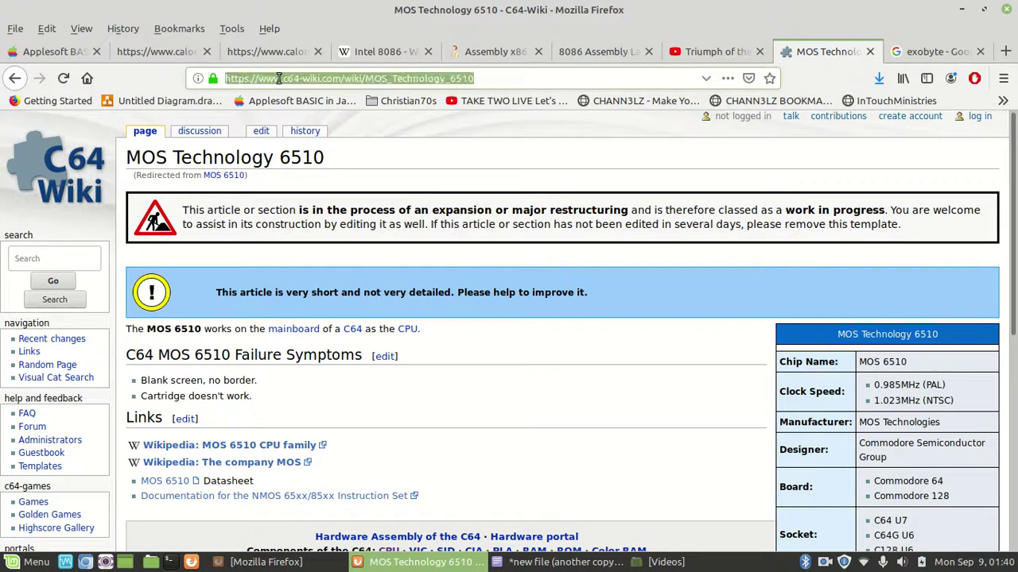
type("6510")
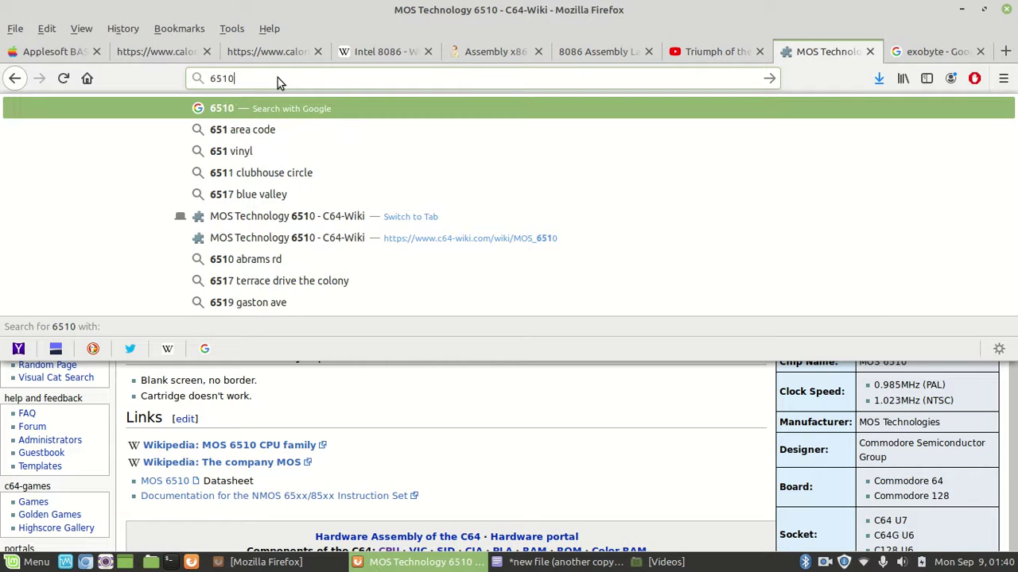
type(" register memory")
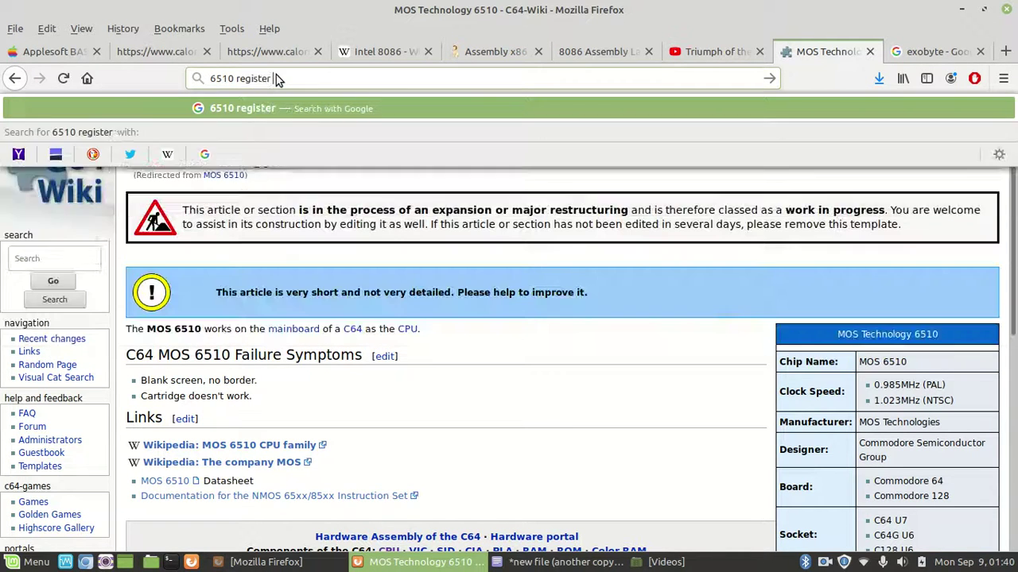
key("Return")
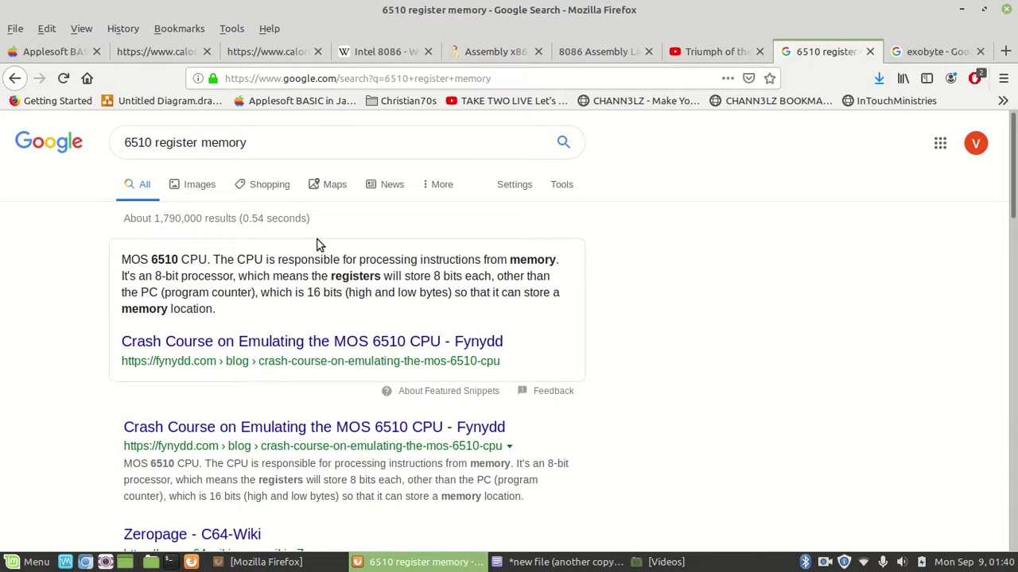
scroll(208, 280, "down", 4)
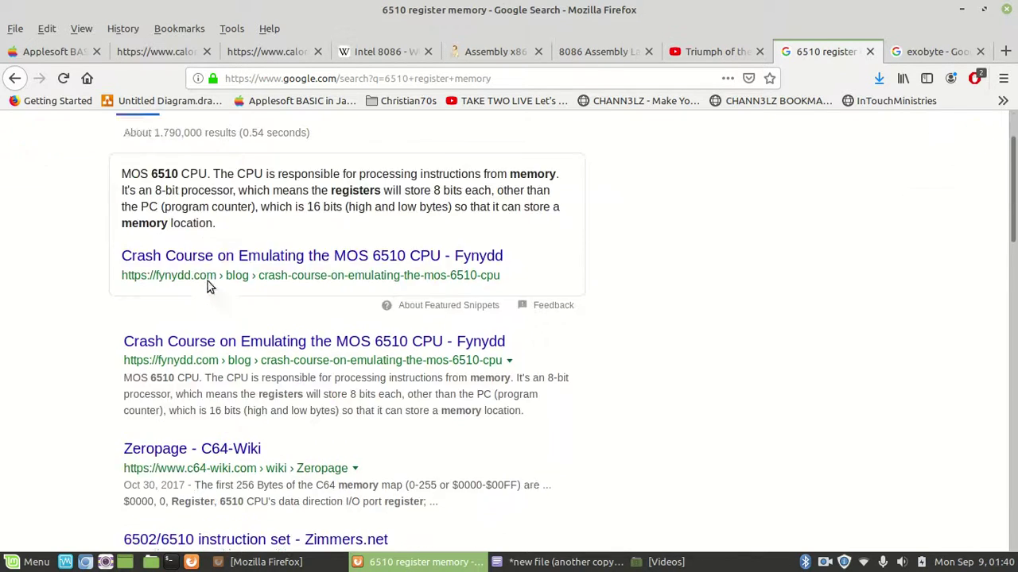
scroll(229, 309, "down", 3)
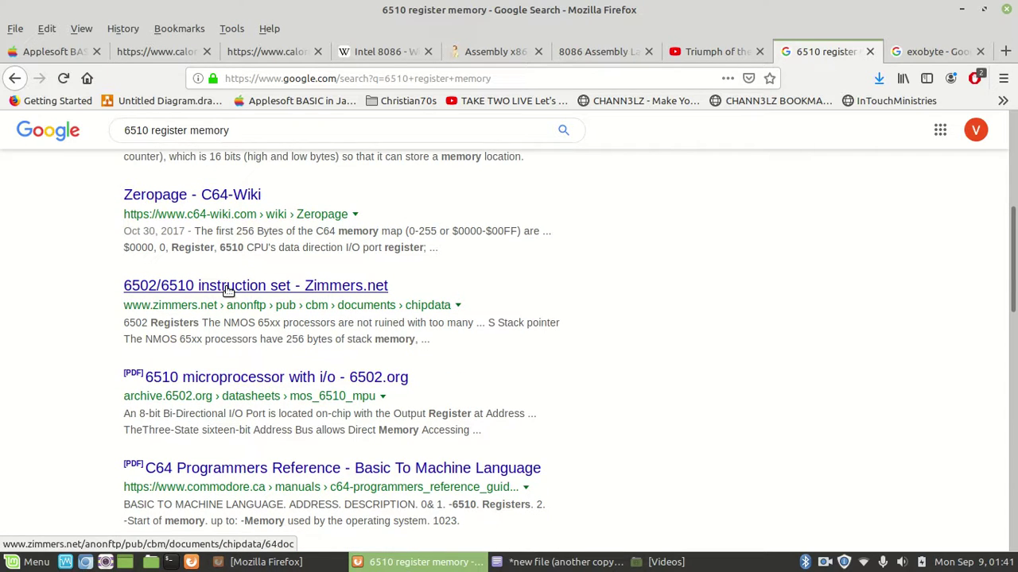
scroll(13, 336, "up", 7)
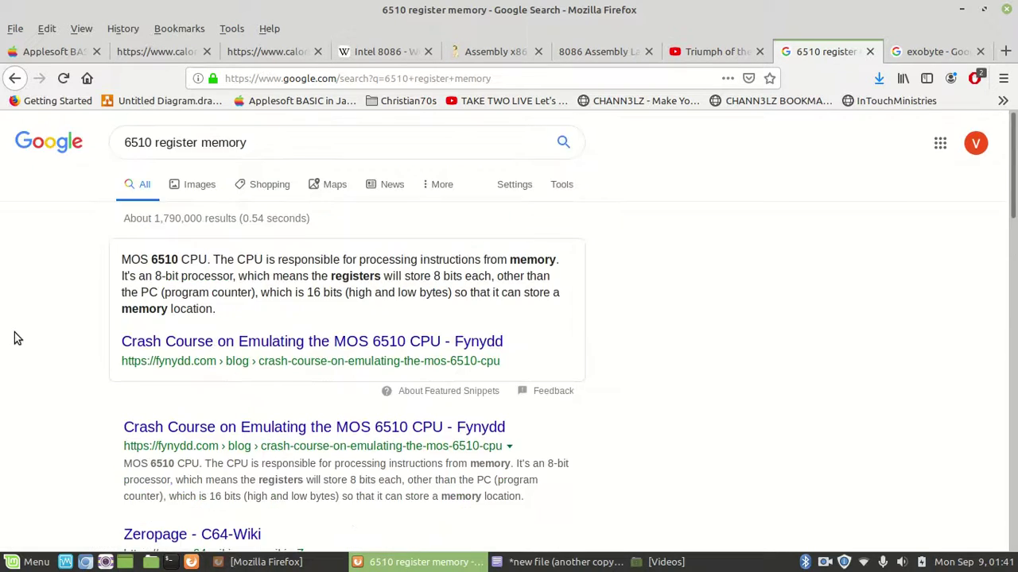
Step: Change the Google search to 6510 chip and open the Wikipedia article MOS Technology 6510
left_click(272, 142)
left_click_drag(247, 143, 153, 148)
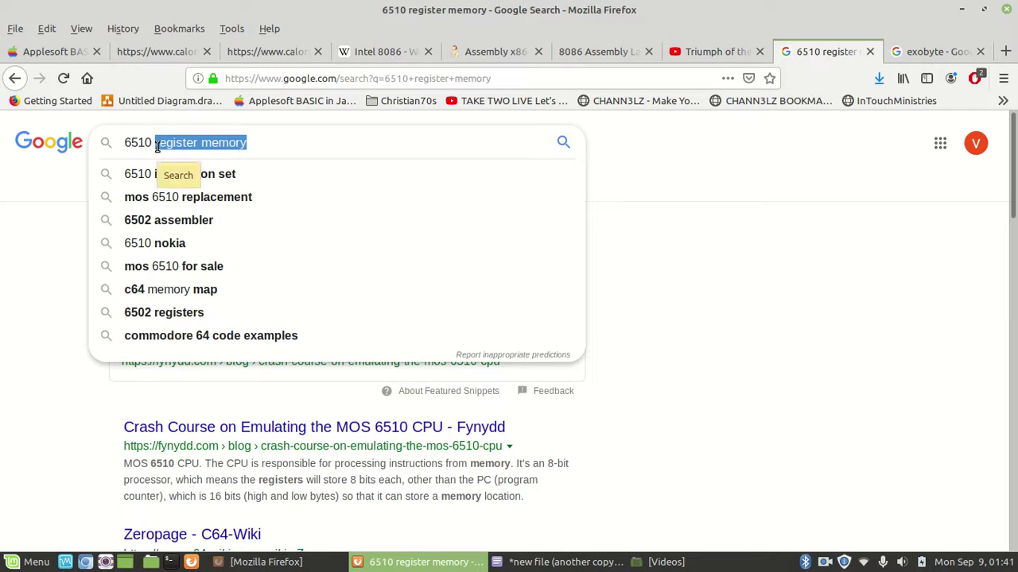
key("BackSpace")
type("chip")
key("Return")
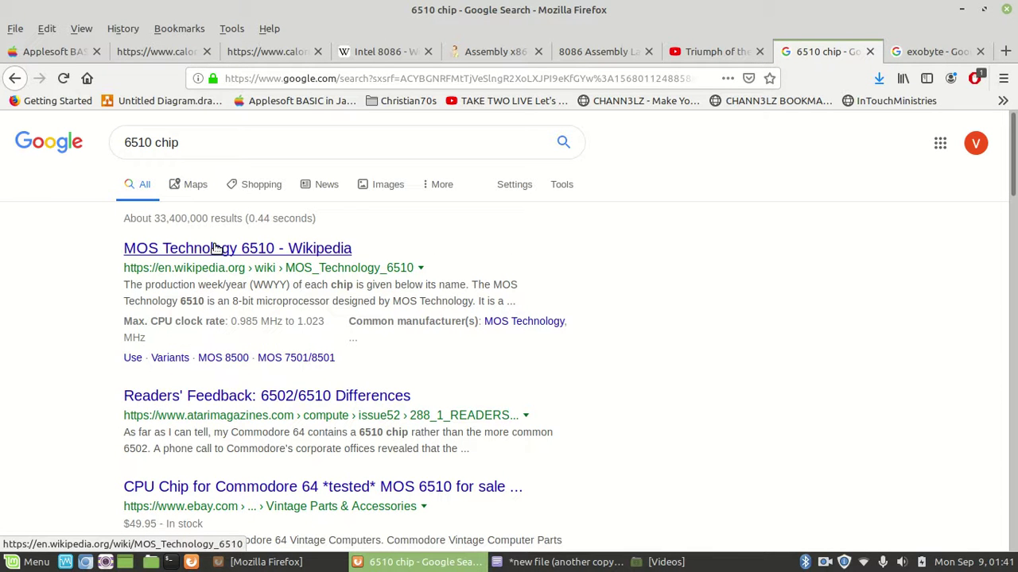
left_click(215, 249)
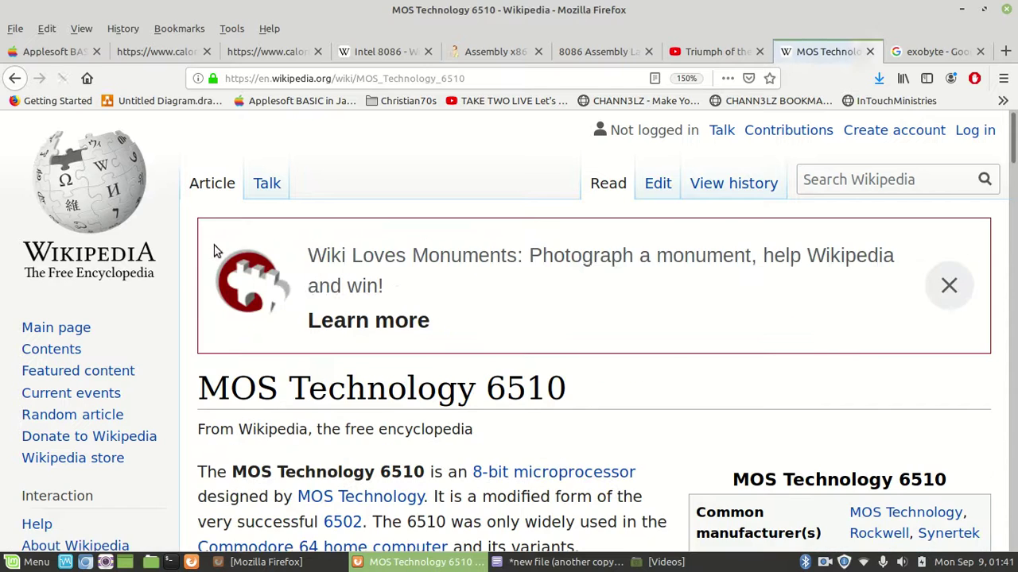
Step: Examine the MOS Technology 6510 article for register details, including its introduction, Use section, variants and pin configuration
scroll(683, 291, "down", 15)
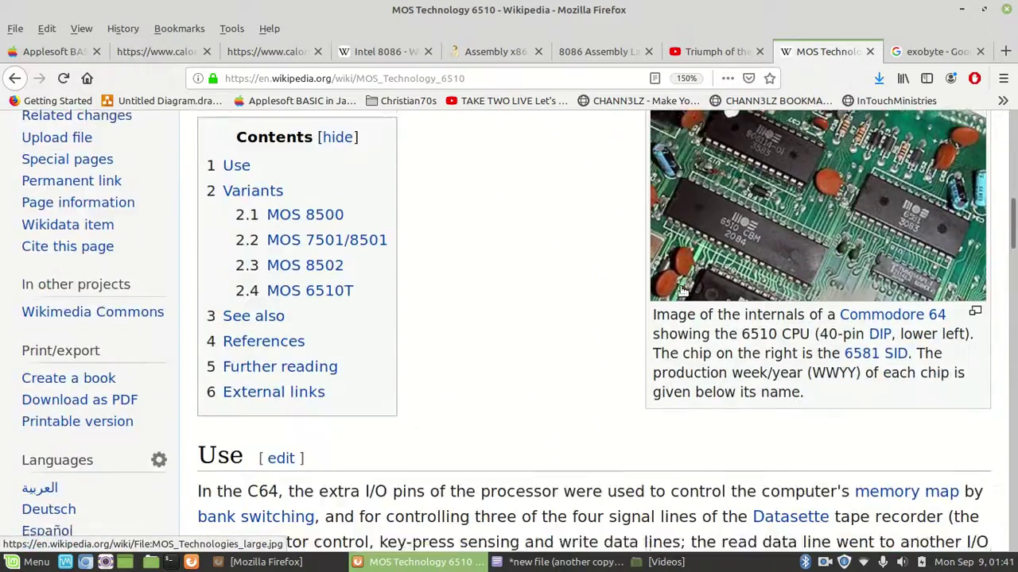
scroll(683, 291, "down", 10)
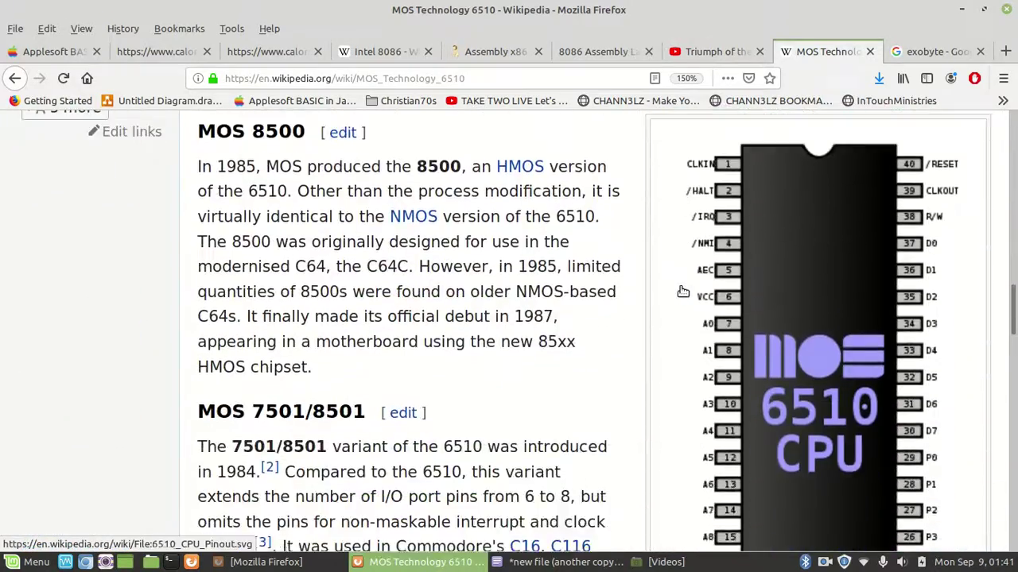
scroll(683, 291, "down", 5)
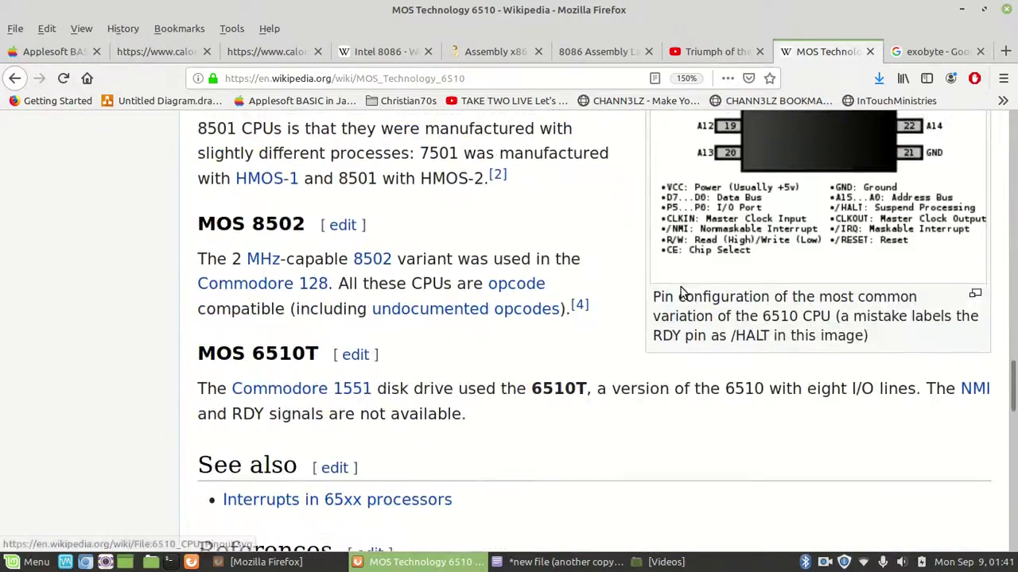
scroll(681, 293, "down", 3)
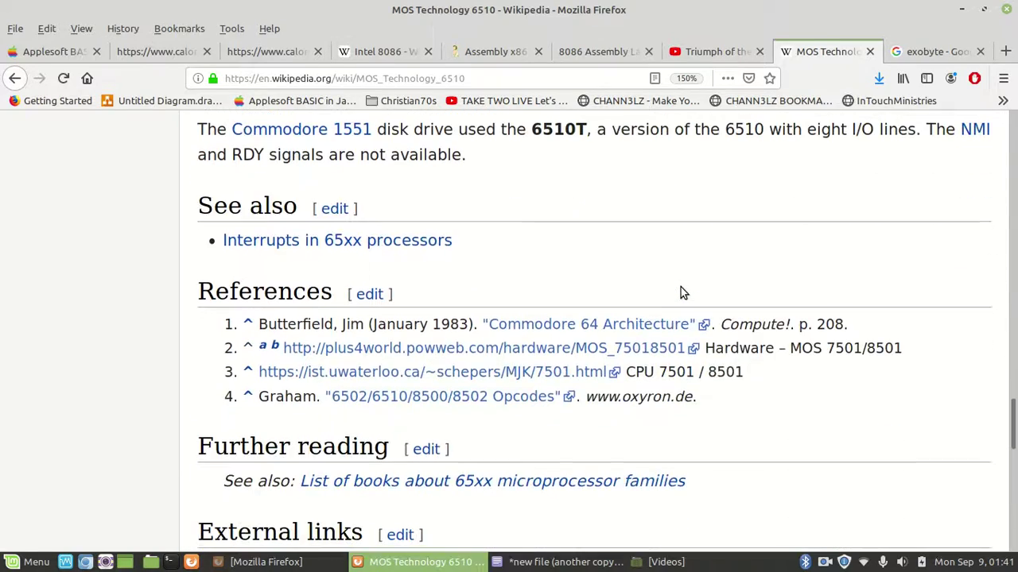
scroll(680, 292, "up", 9)
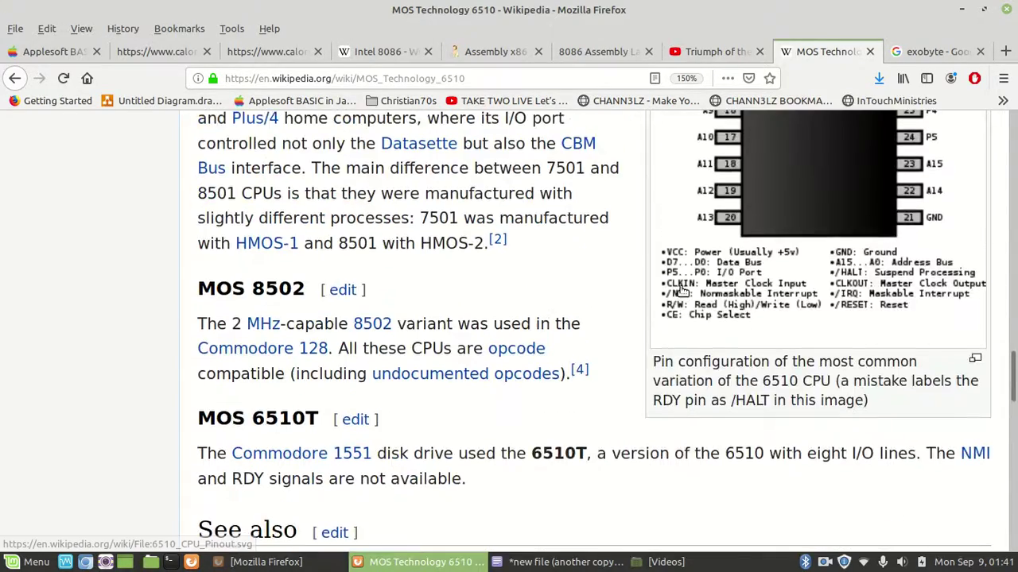
scroll(683, 291, "up", 10)
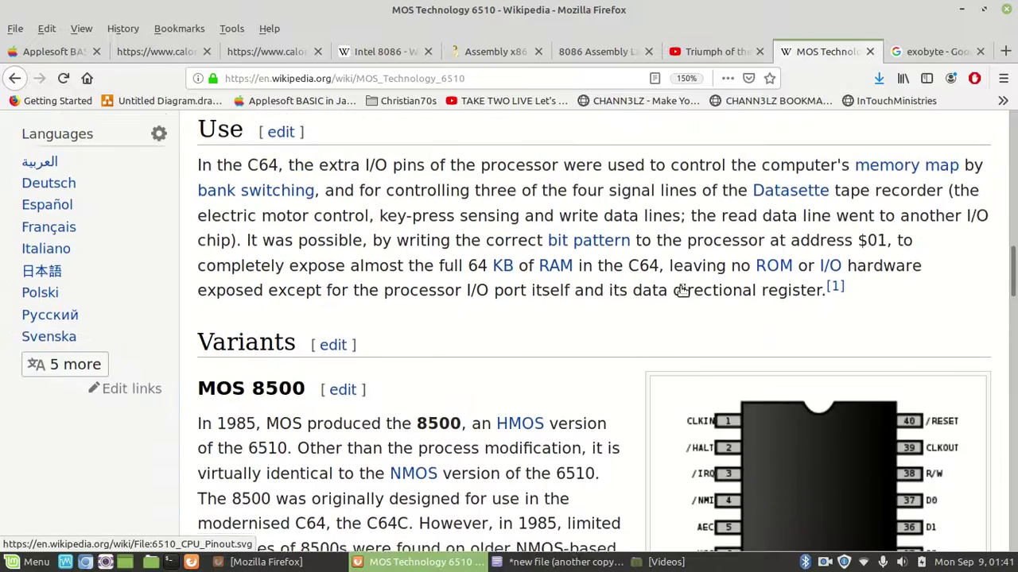
scroll(681, 288, "up", 1)
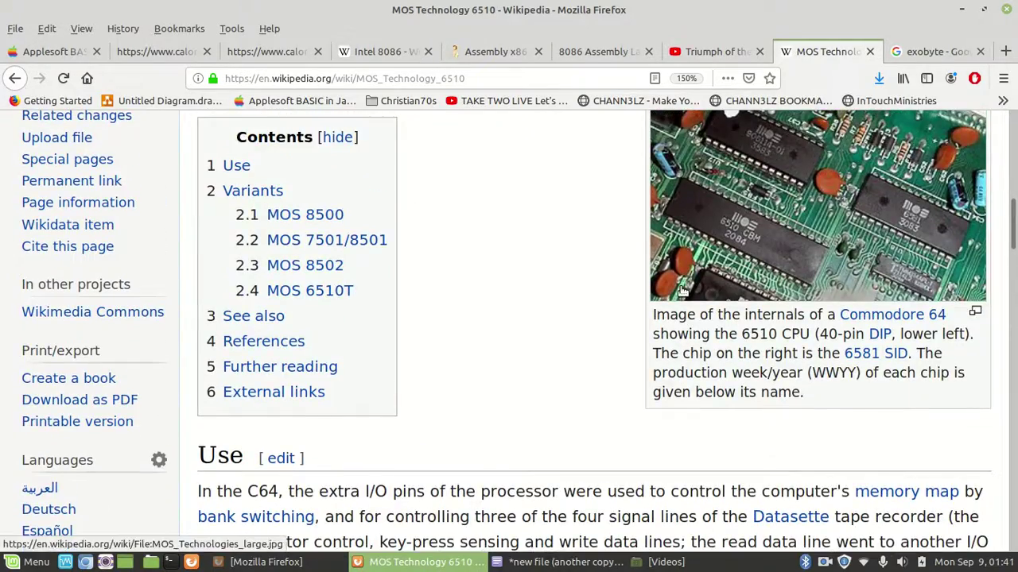
scroll(681, 290, "down", 2)
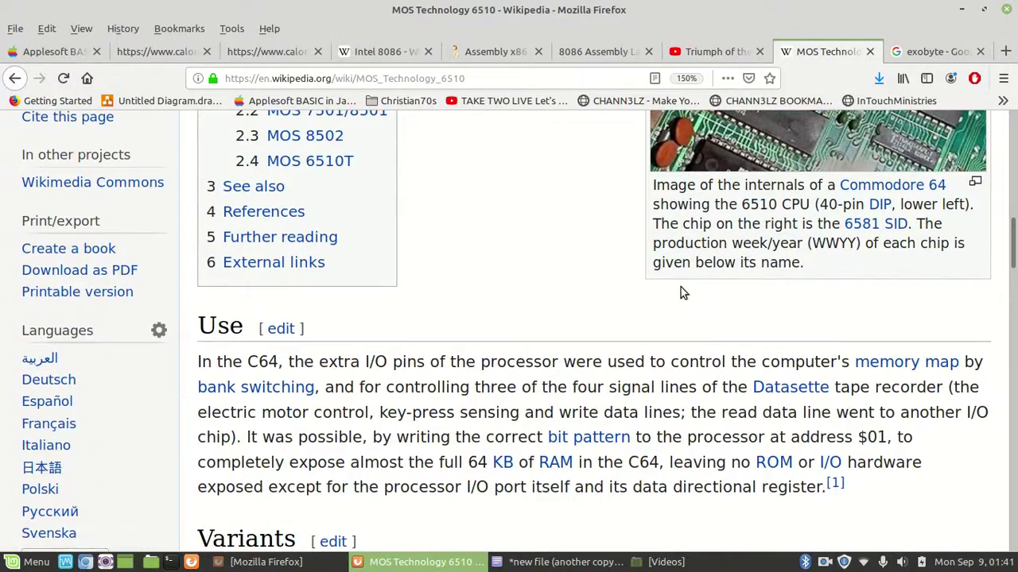
scroll(680, 288, "up", 6)
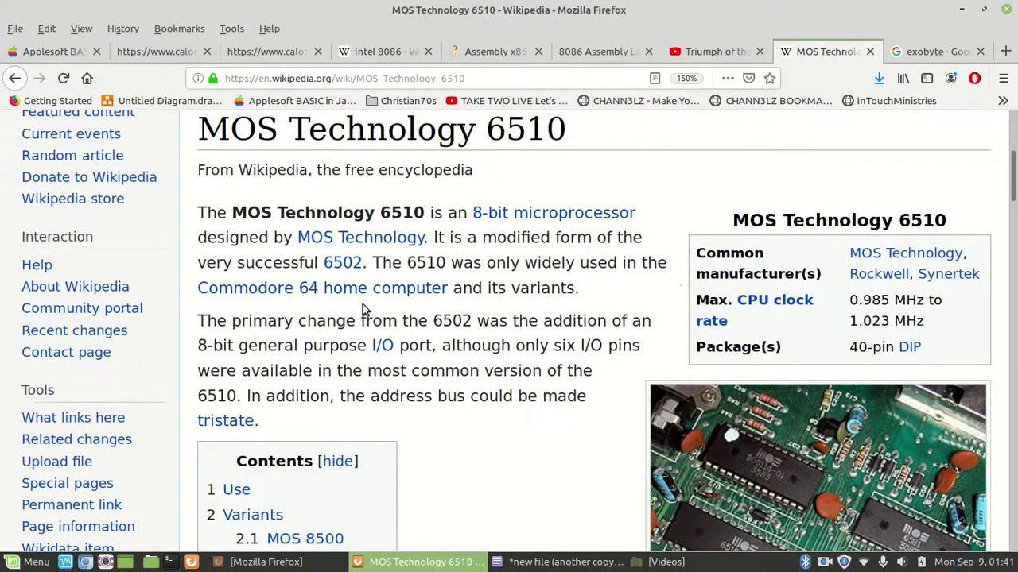
mouse_move(348, 263)
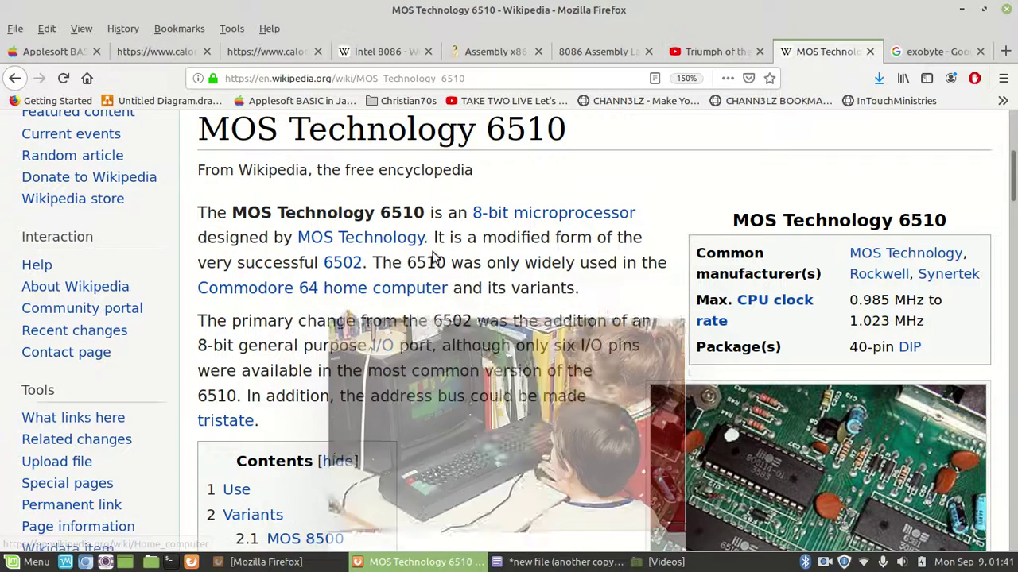
scroll(619, 282, "down", 5)
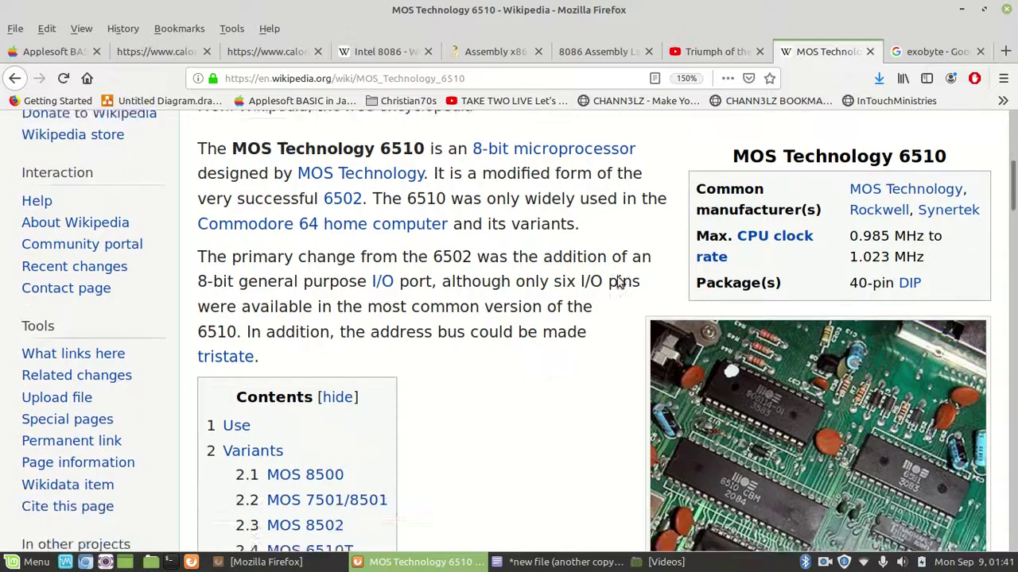
scroll(619, 283, "down", 1)
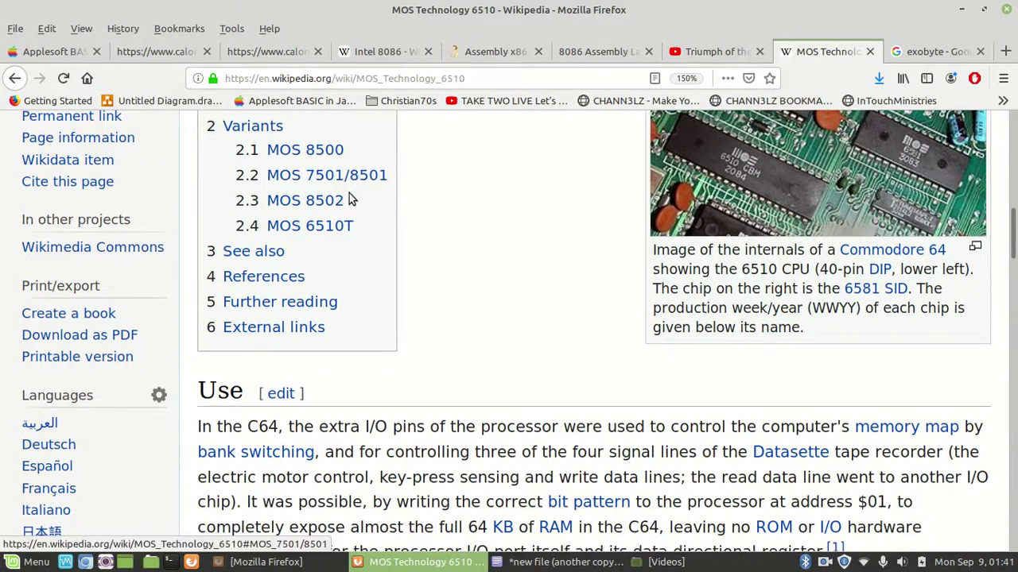
Step: Jump to the article's MOS 6510T section and look over it and the neighbouring MOS 8502 section
left_click(324, 236)
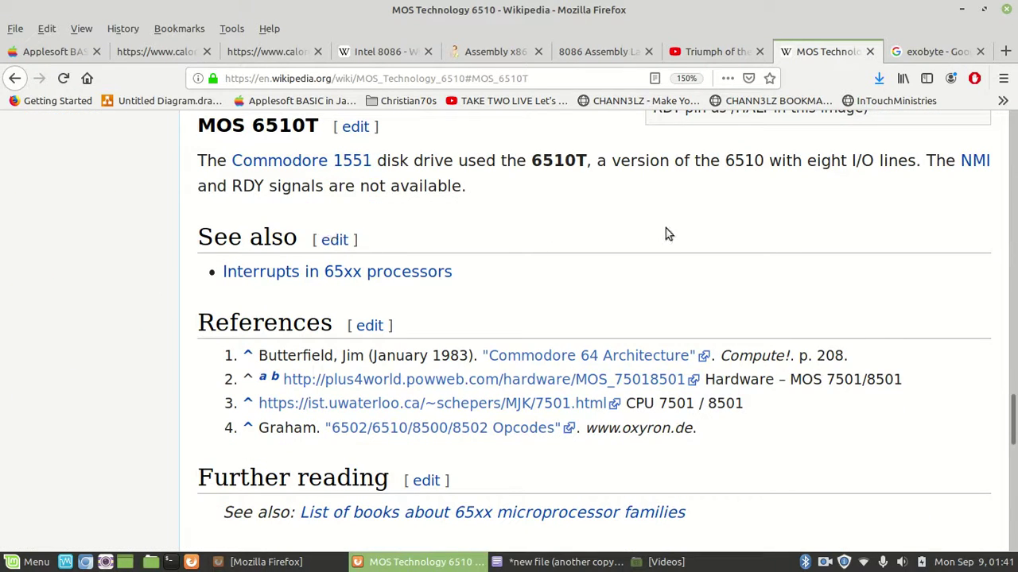
scroll(672, 233, "up", 3)
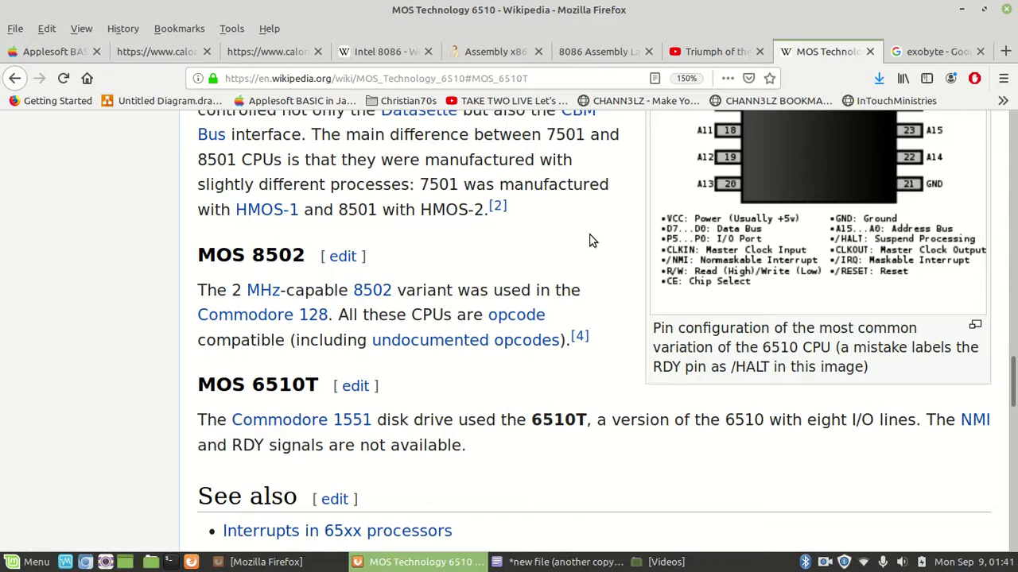
scroll(590, 239, "down", 3)
scroll(583, 236, "up", 3)
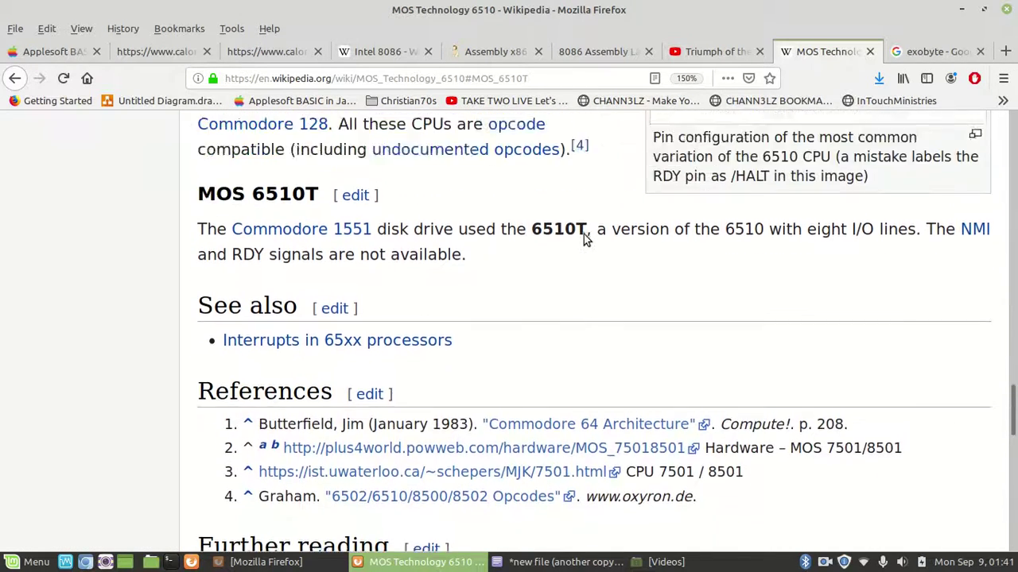
scroll(582, 233, "up", 2)
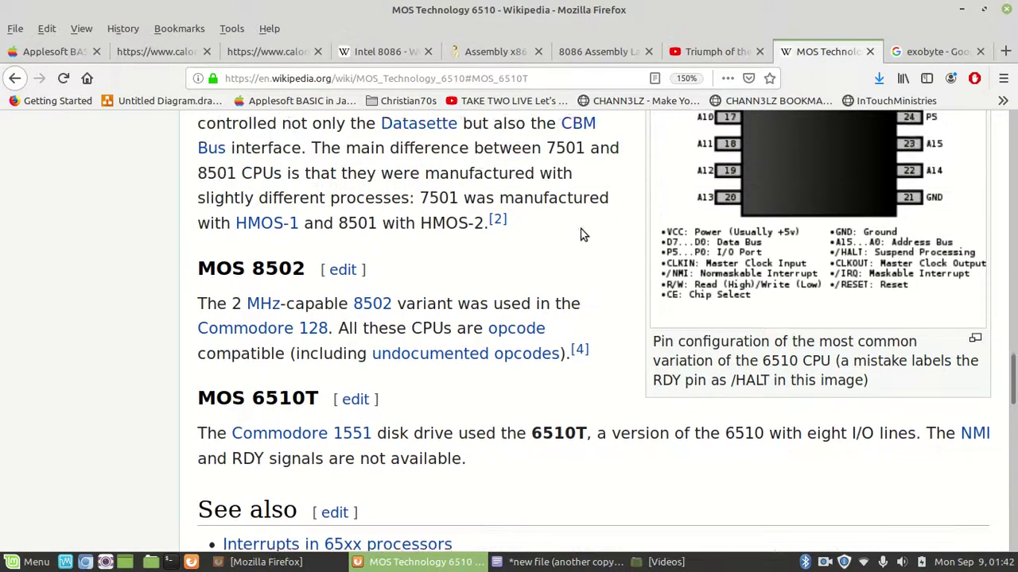
Step: Open the linked Wikipedia article MOS Technology 8502 and look through its text and pin configuration
left_click(377, 355)
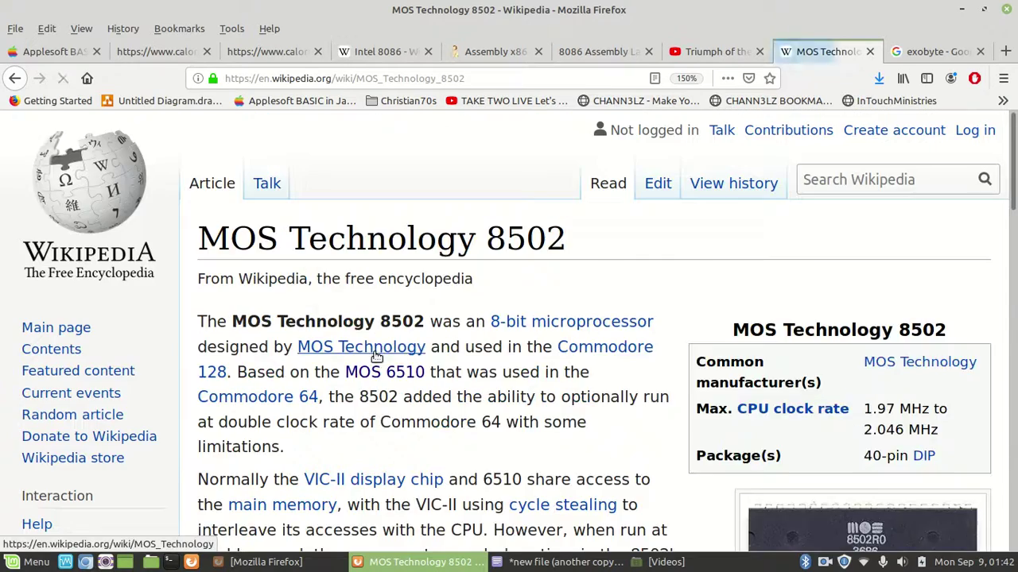
scroll(549, 353, "down", 5)
scroll(549, 353, "down", 6)
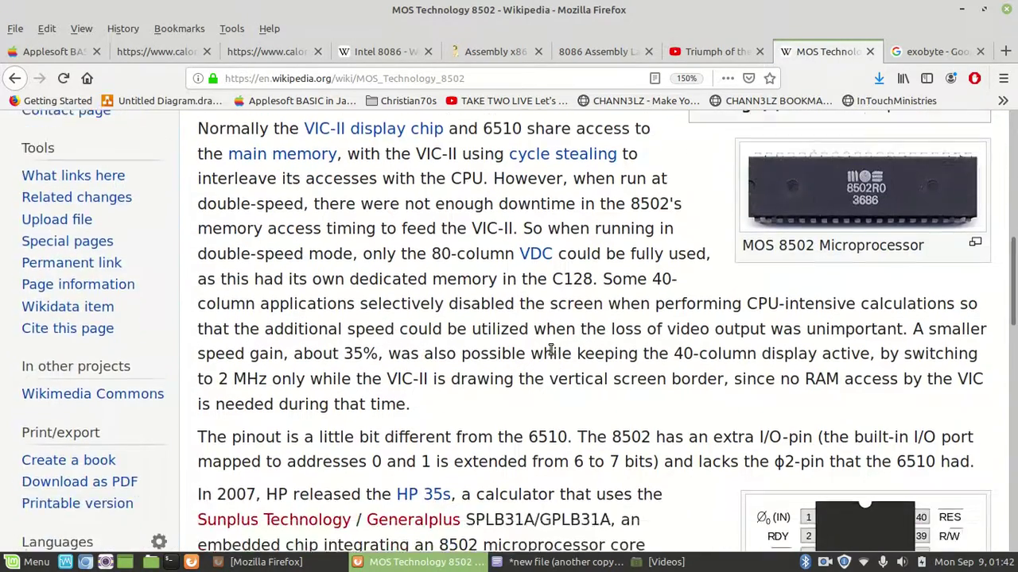
scroll(550, 350, "down", 2)
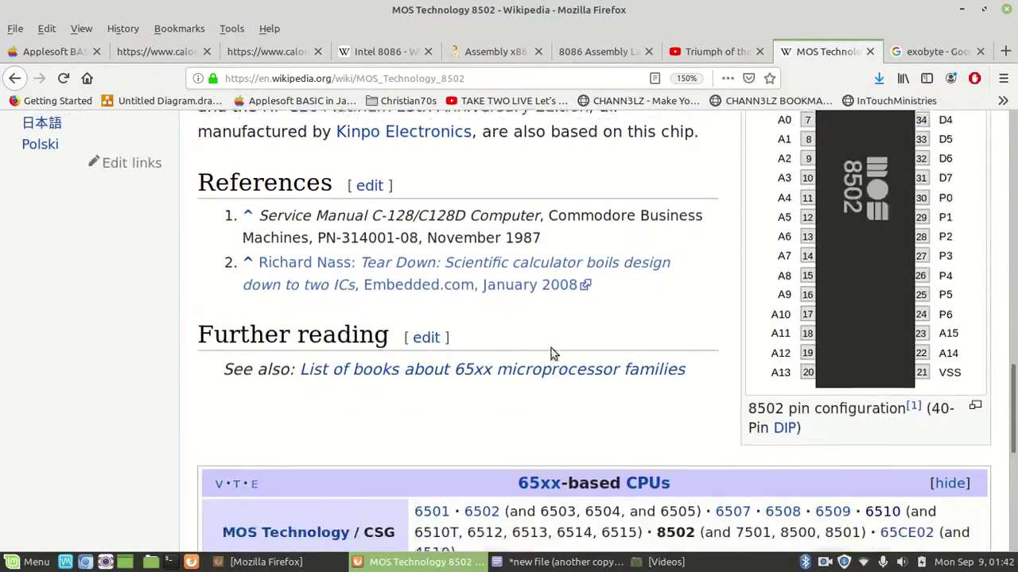
Step: Return to the MOS Technology 6510 article and look back through its variants to the Use section
left_click(12, 78)
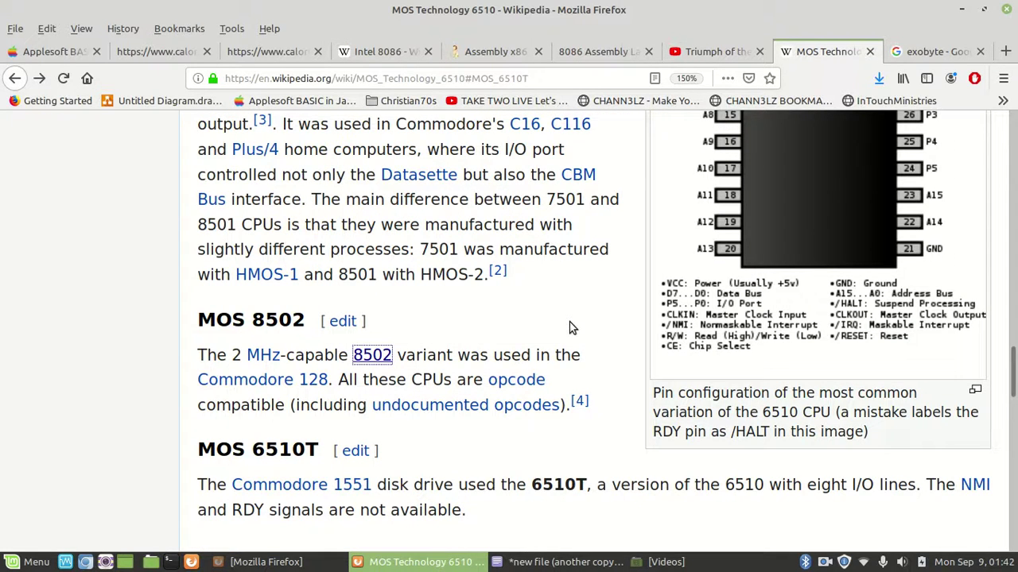
scroll(569, 322, "up", 3)
mouse_move(585, 318)
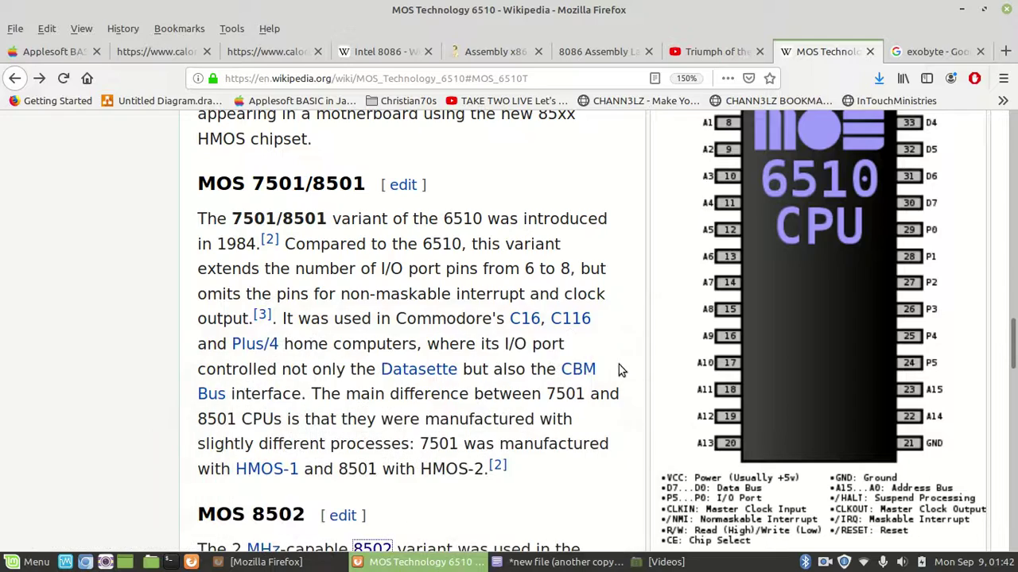
scroll(572, 213, "up", 7)
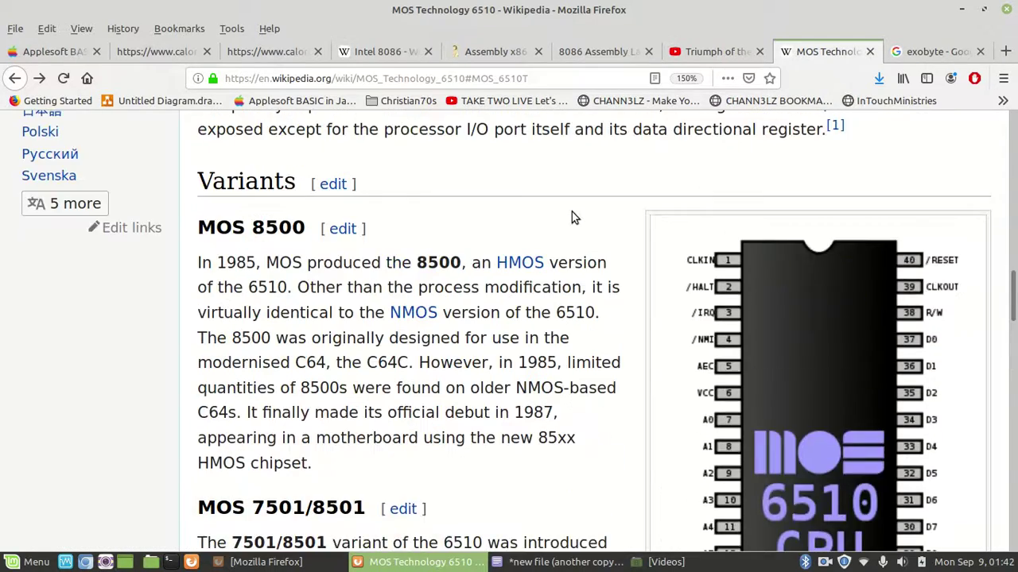
scroll(571, 212, "up", 1)
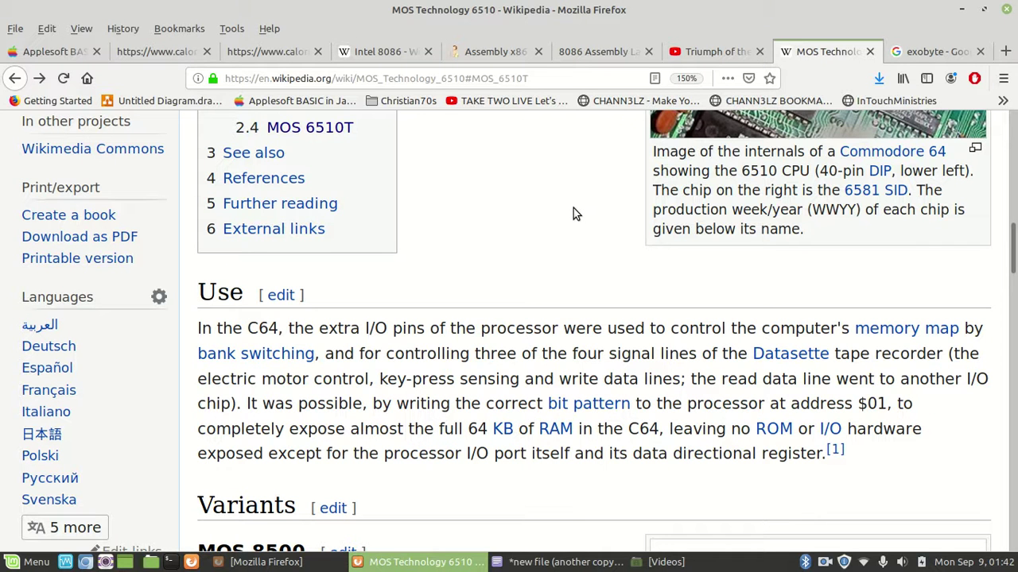
Step: Open the linked Wikipedia article Memory map and look over its introduction and bank switching diagram
left_click(909, 328)
scroll(880, 363, "down", 6)
scroll(880, 362, "down", 2)
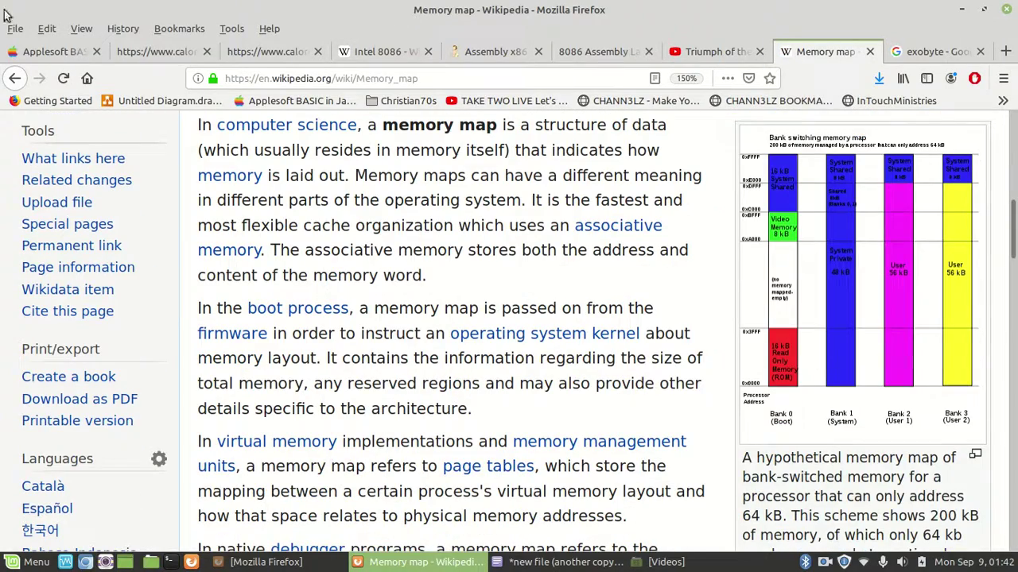
Step: Go back to the Google results and extend the search to 6510 chip architecture
left_click(12, 79)
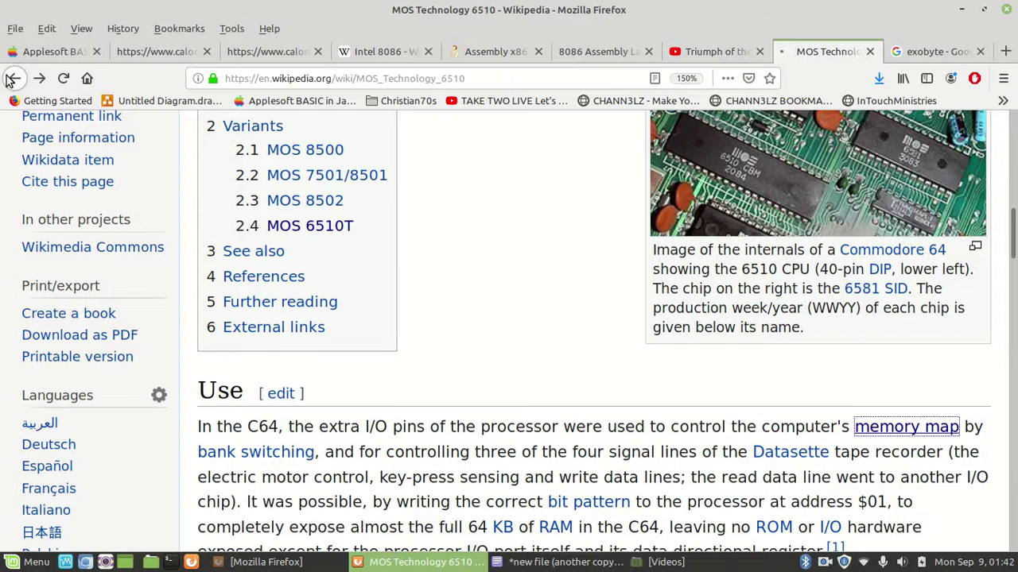
left_click(11, 79)
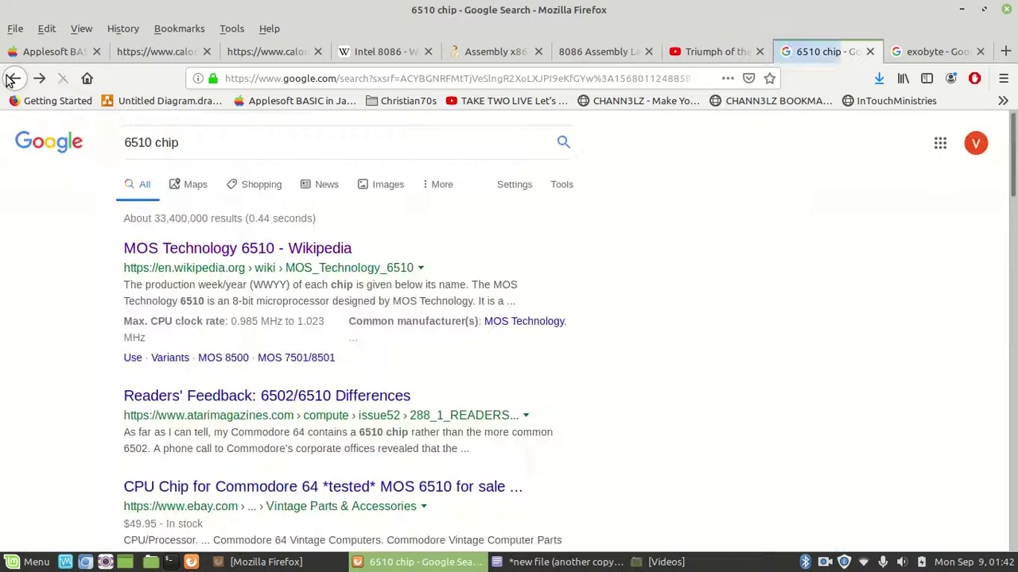
left_click(206, 146)
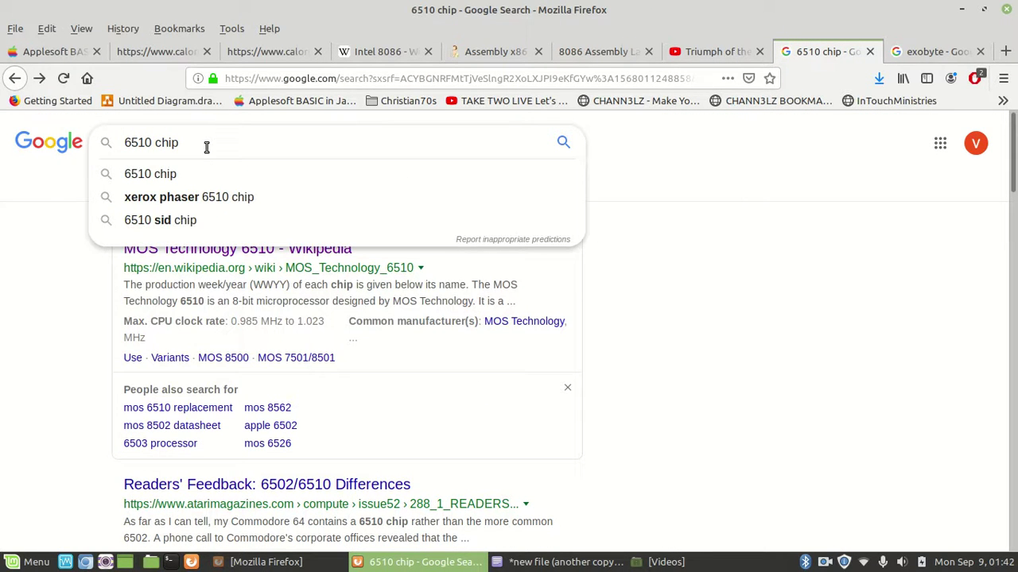
type("architectur")
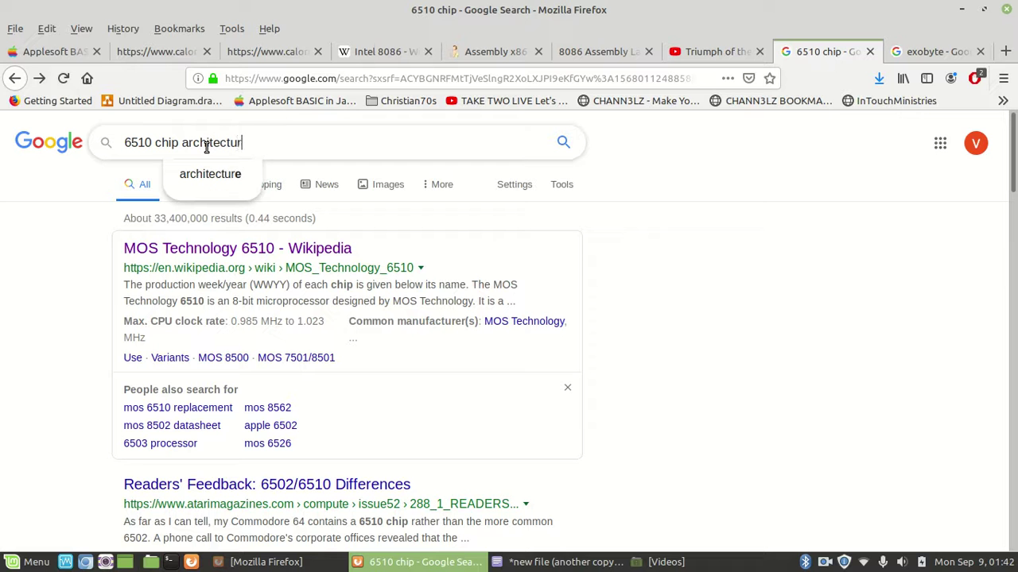
type("e")
key("Return")
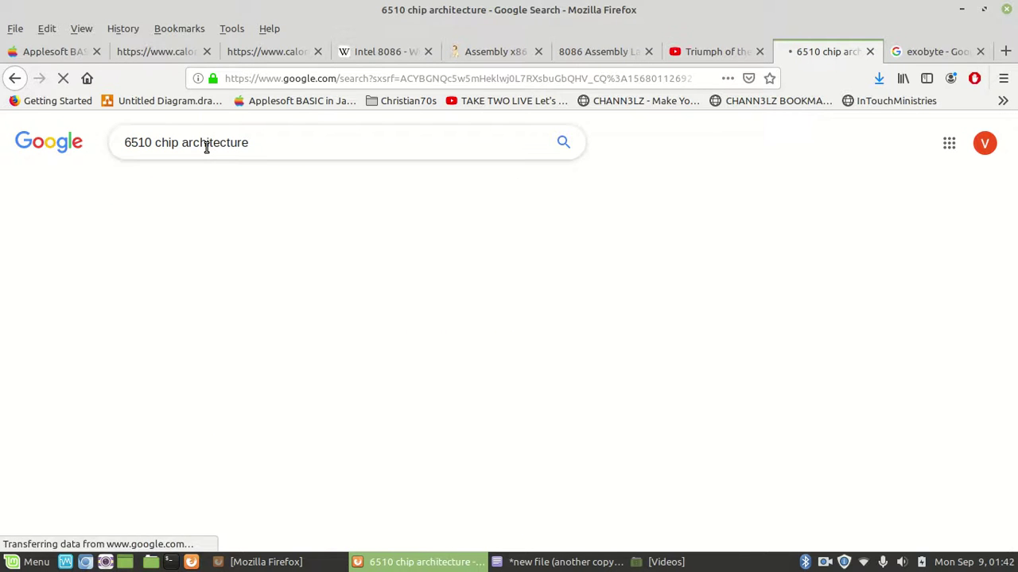
Step: Open the Chessprogramming wiki's 6502 page from the image results and examine its internal architecture diagram
left_click(240, 185)
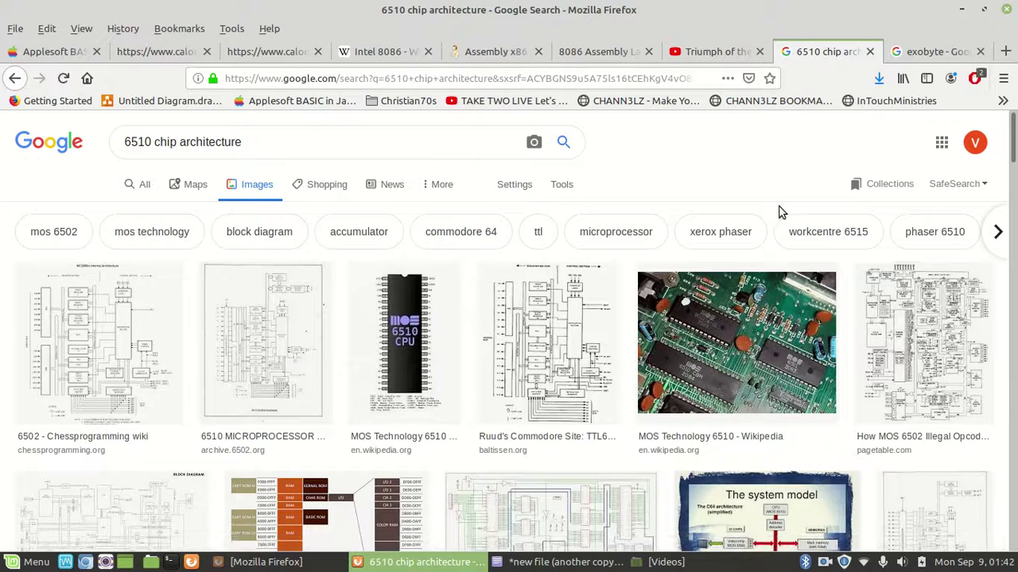
left_click(73, 321)
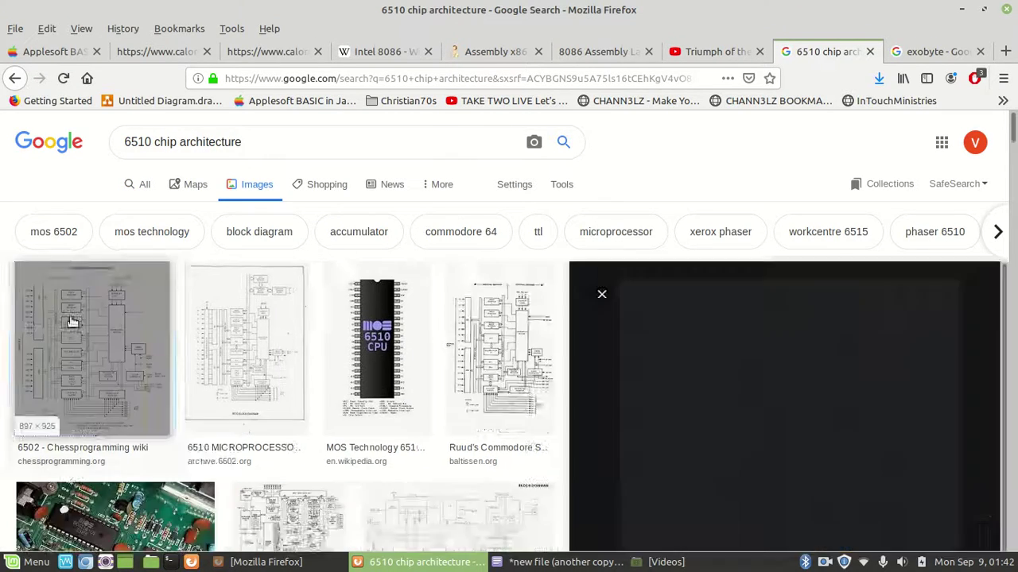
left_click(864, 276)
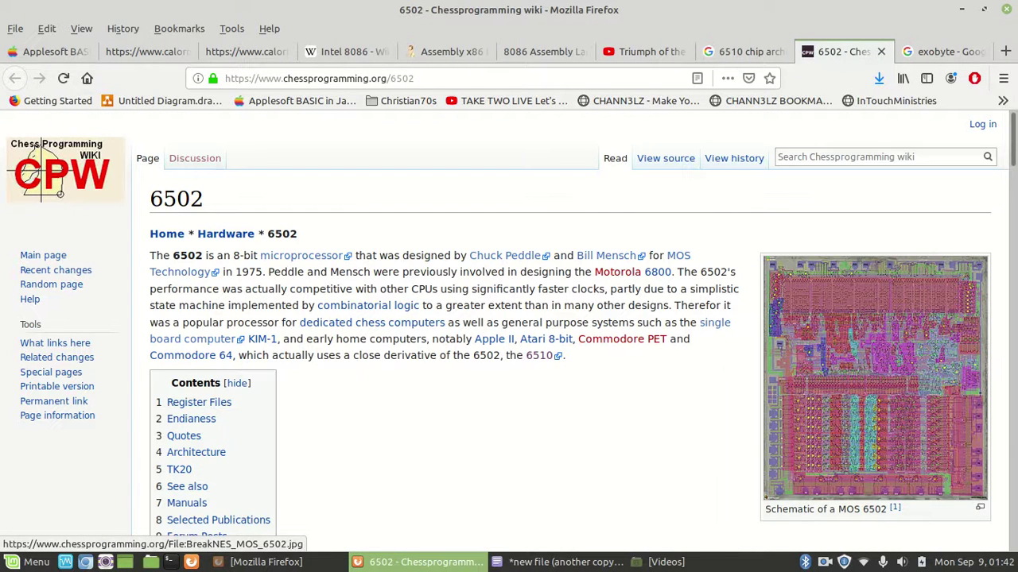
left_click_drag(1011, 163, 1007, 310)
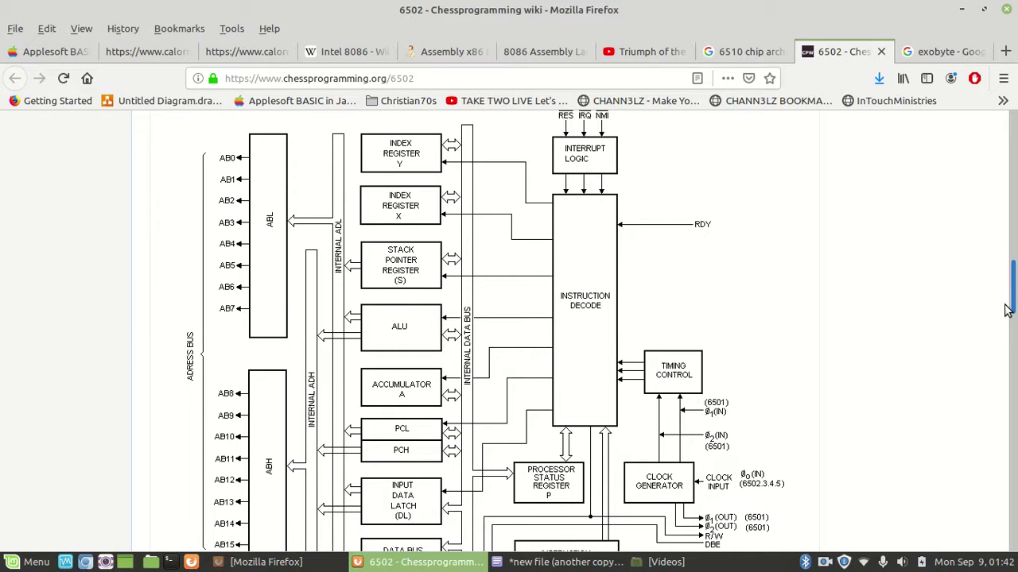
left_click_drag(1007, 310, 1007, 310)
Step: Open the 6502 Assembly Wikibook from the page's external links and read through its memory addressing modes
left_click_drag(1008, 274, 1013, 481)
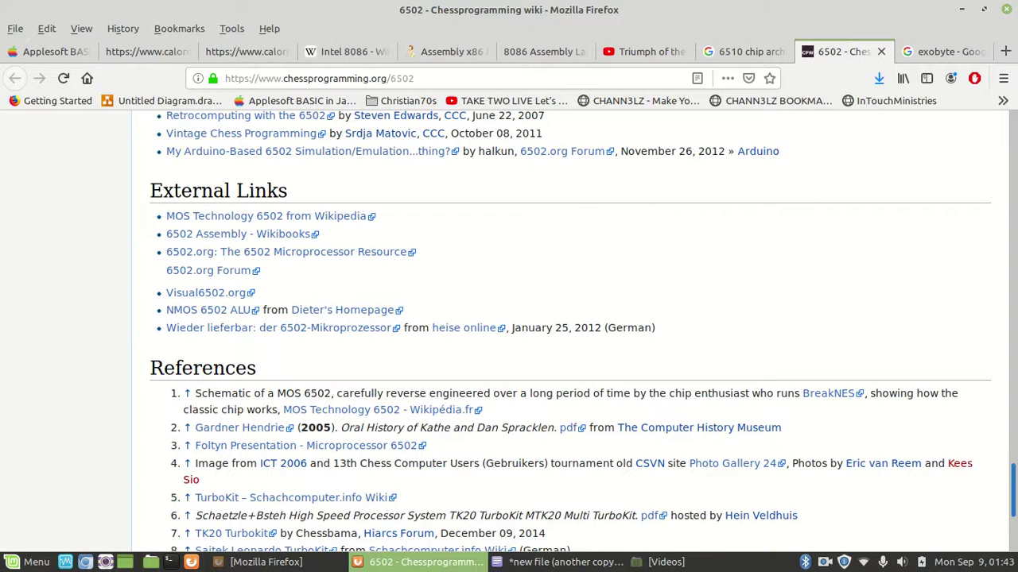
left_click(219, 230)
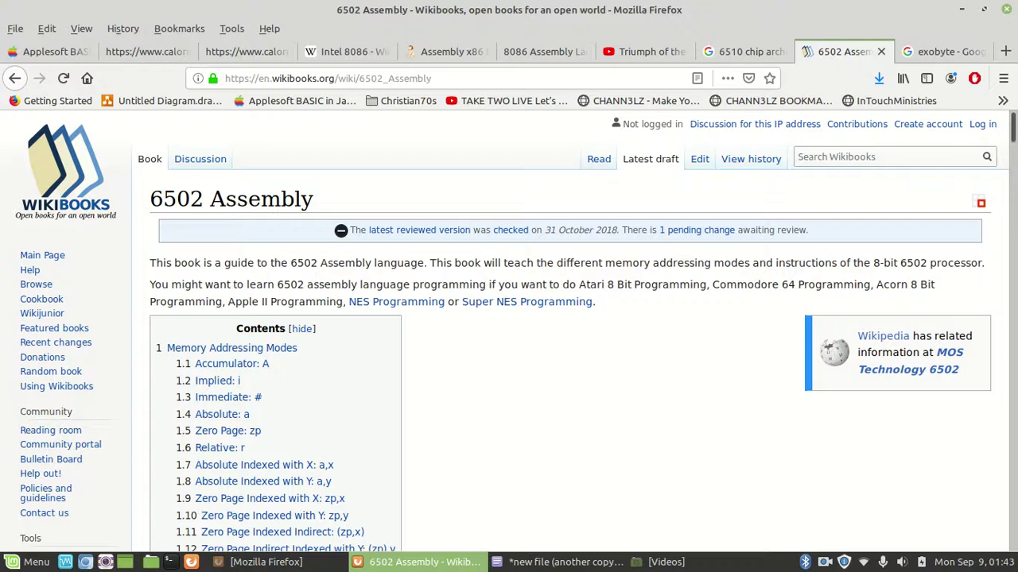
mouse_move(1013, 140)
left_mouse_down()
mouse_move(1013, 170)
mouse_move(1013, 153)
left_mouse_up()
scroll(508, 206, "down", 6)
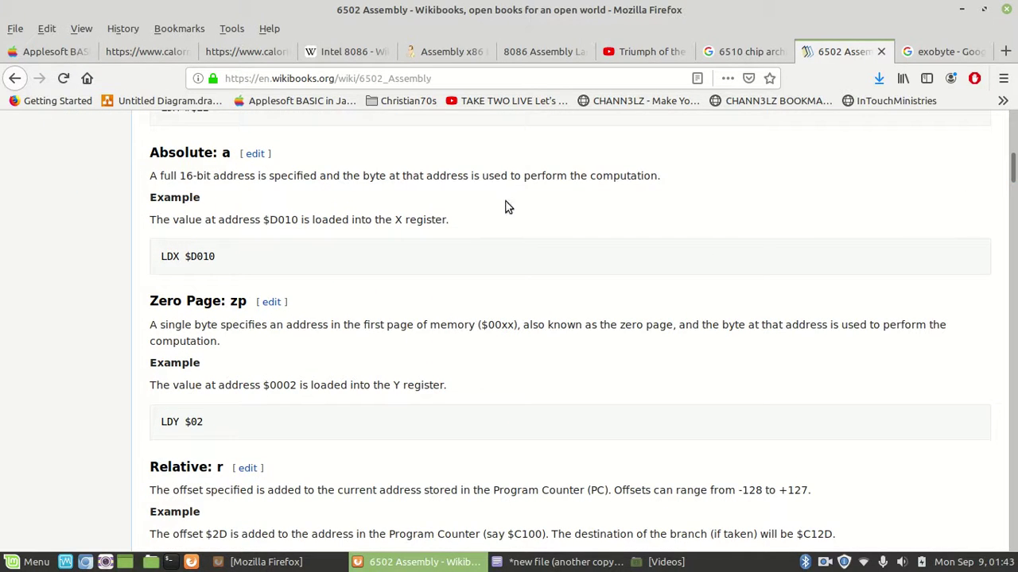
scroll(508, 207, "down", 1)
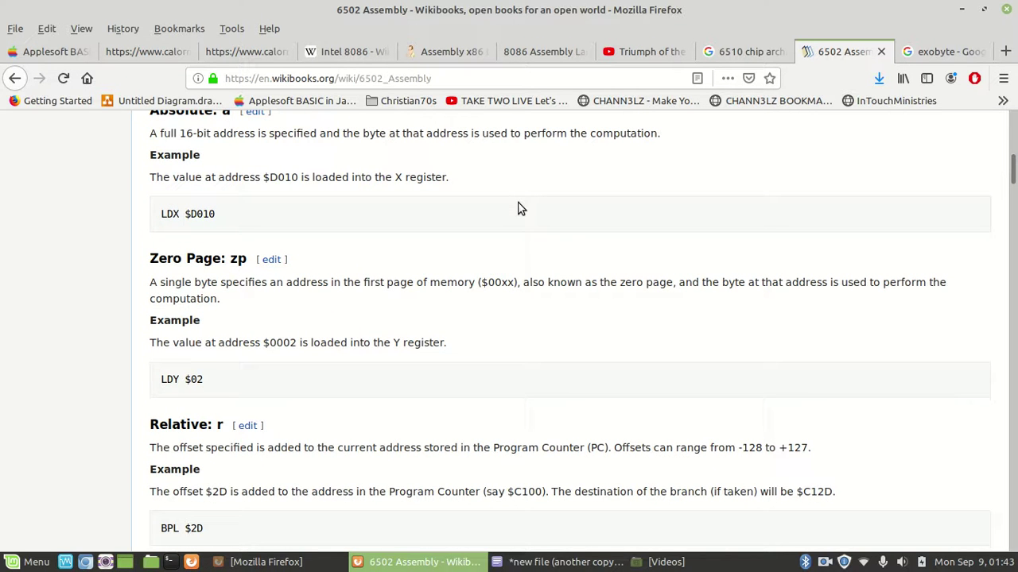
scroll(518, 209, "down", 3)
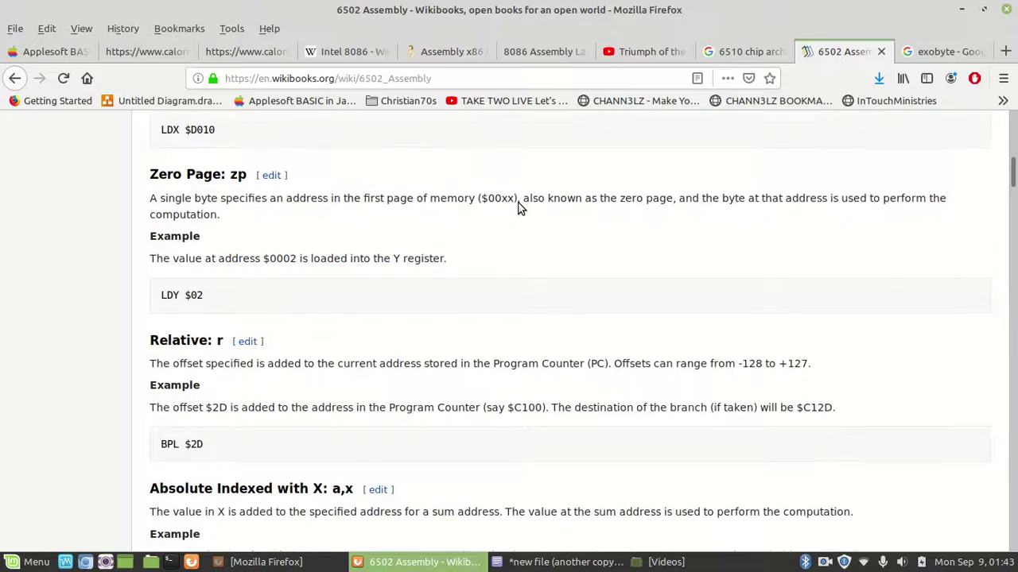
scroll(519, 204, "down", 10)
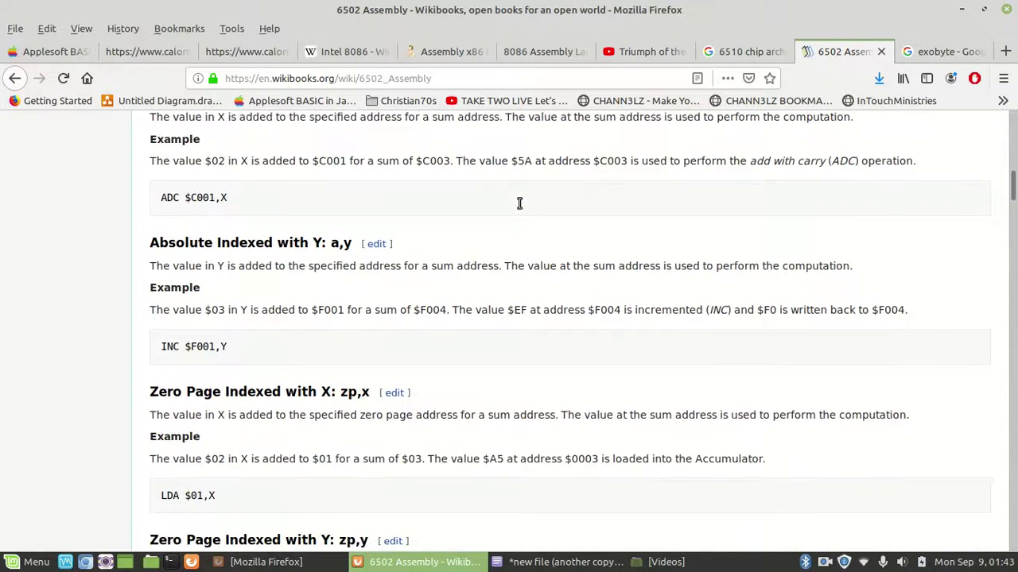
scroll(520, 203, "down", 8)
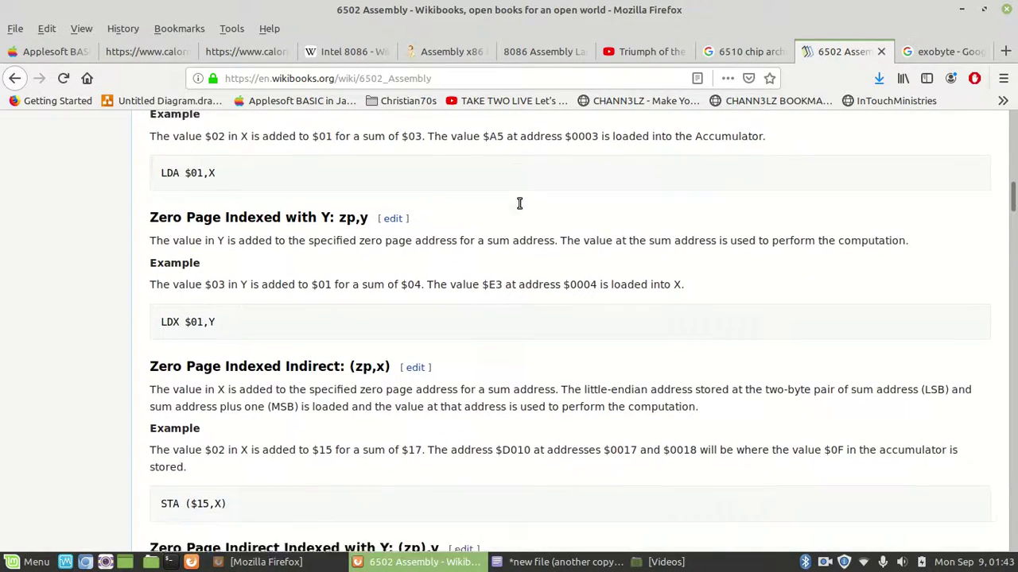
scroll(519, 204, "down", 6)
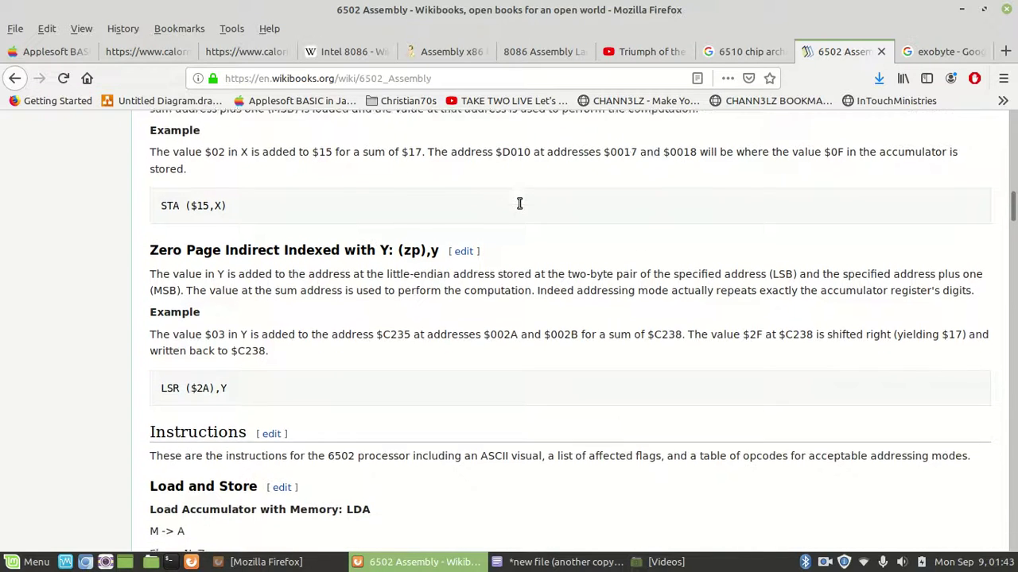
Step: Examine the Wikibook's 6502 instructions and opcode tables, from Load and Store to Subroutines and Jump
scroll(519, 203, "down", 8)
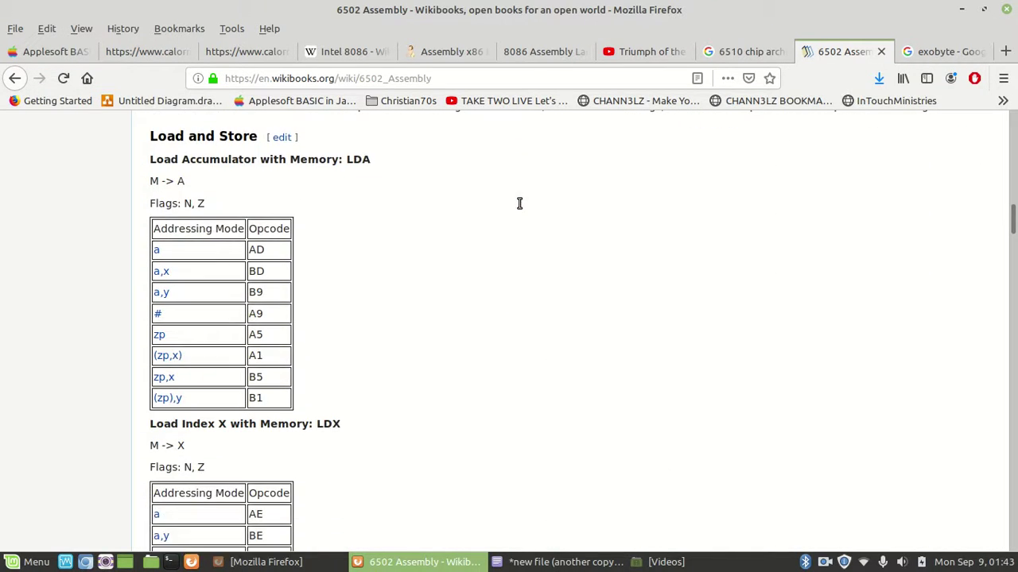
scroll(519, 208, "up", 1)
scroll(519, 208, "down", 6)
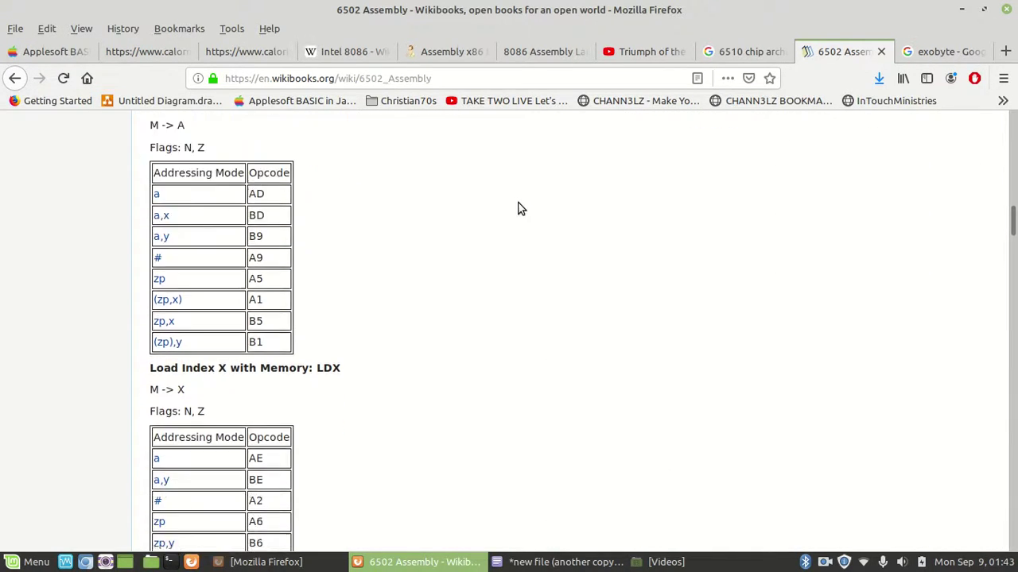
scroll(519, 208, "down", 11)
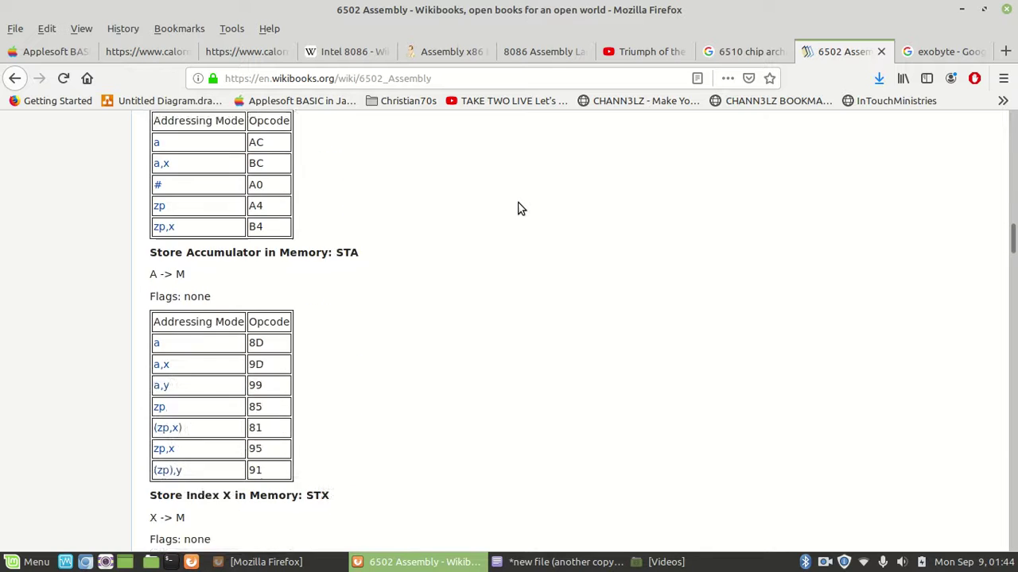
scroll(519, 208, "down", 20)
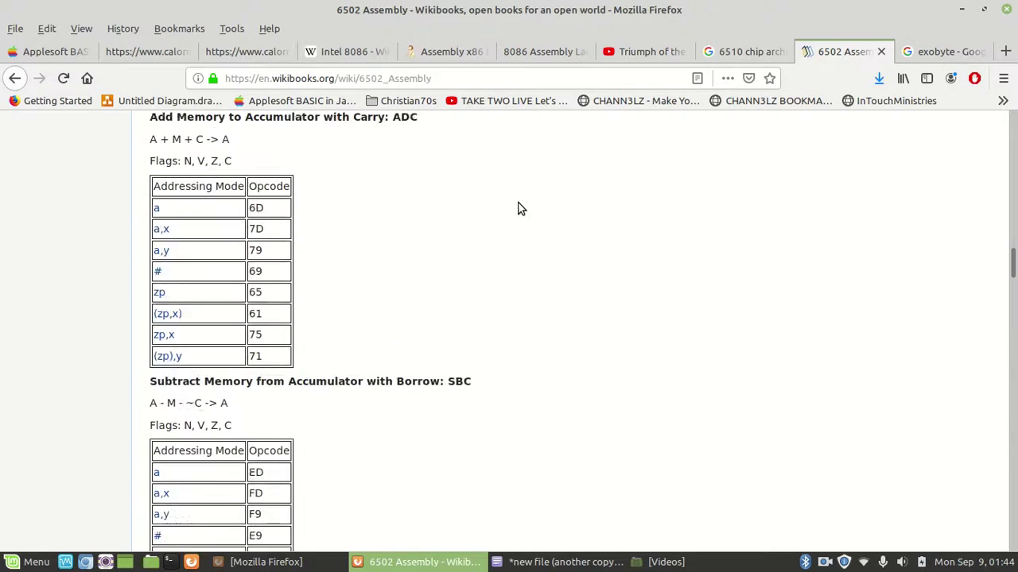
scroll(517, 208, "down", 20)
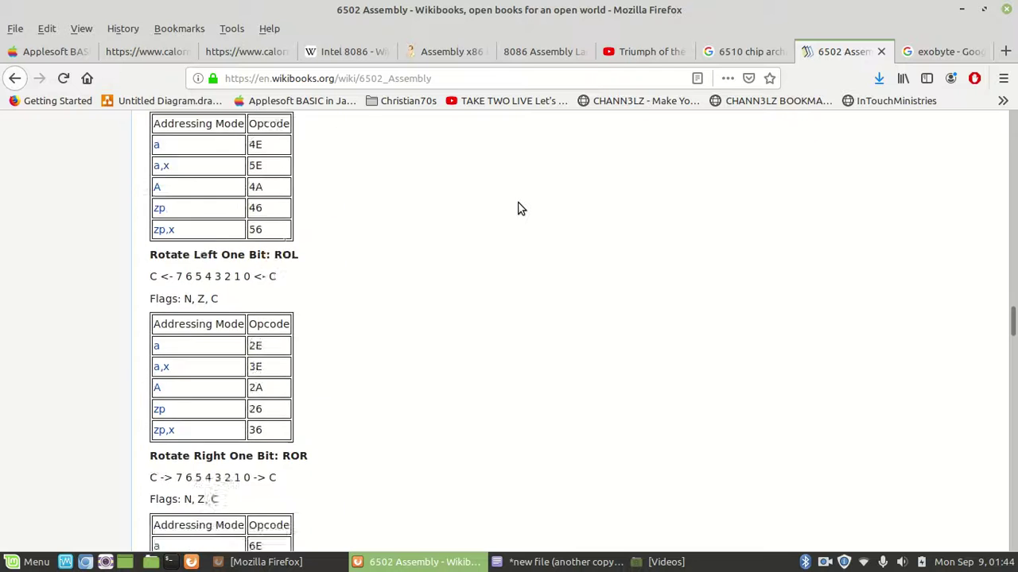
scroll(517, 208, "down", 18)
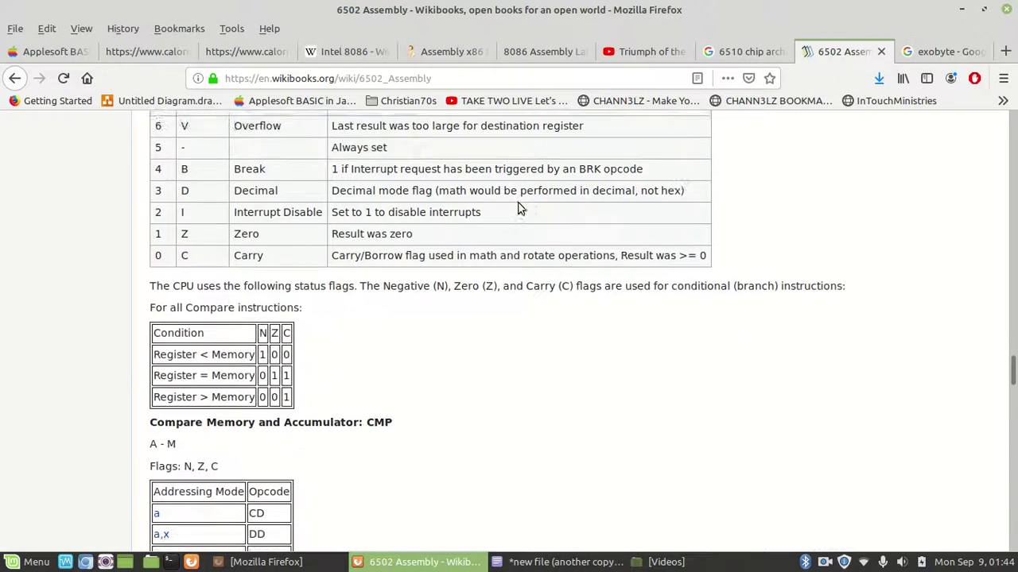
scroll(827, 286, "down", 8)
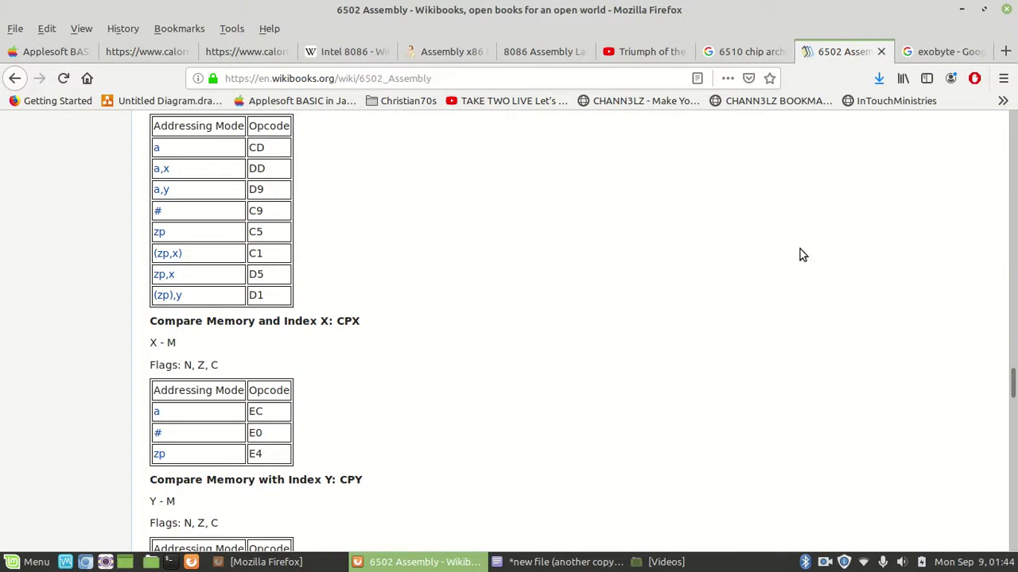
scroll(717, 212, "down", 8)
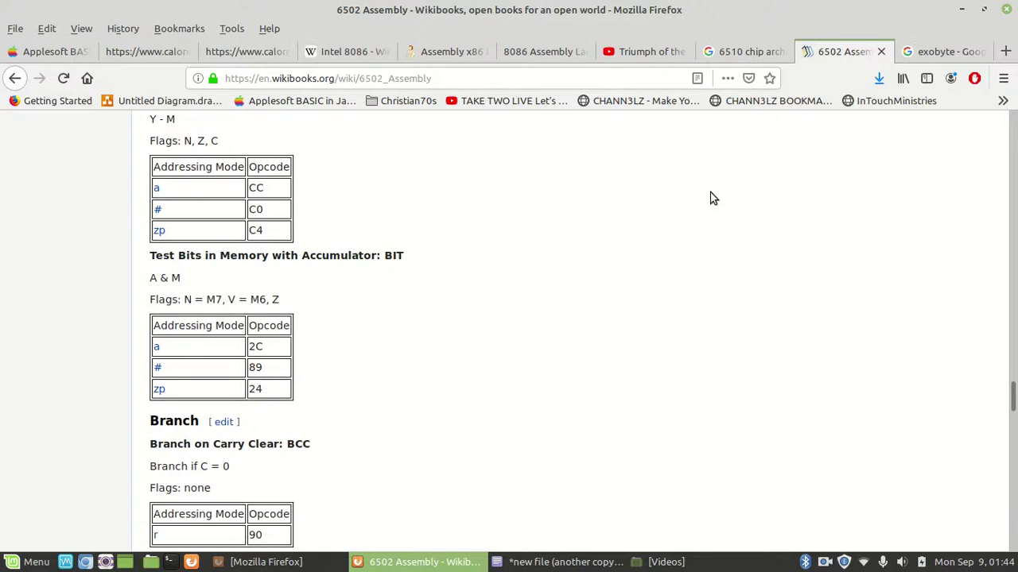
scroll(711, 197, "down", 6)
scroll(712, 197, "down", 20)
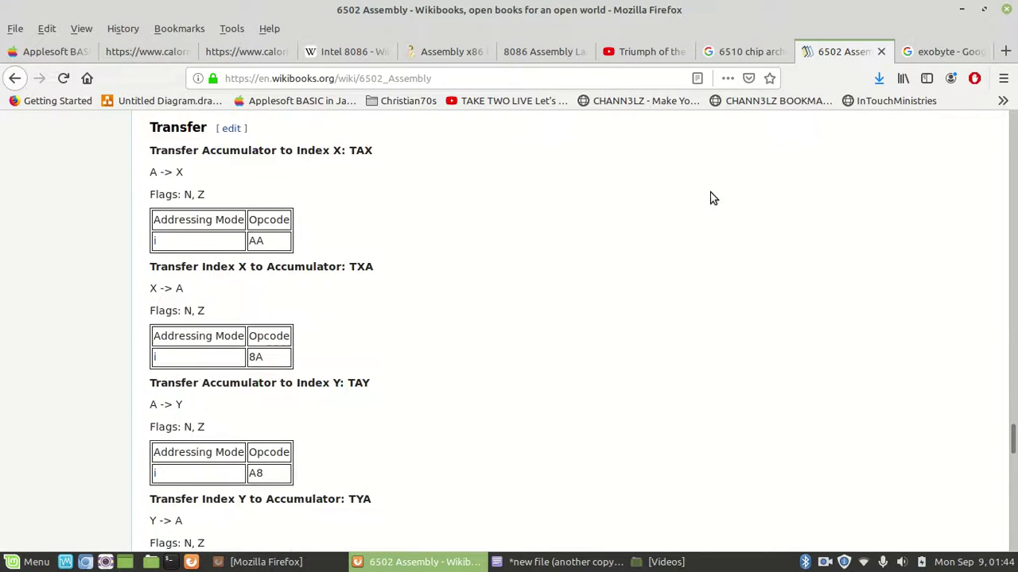
scroll(711, 198, "down", 20)
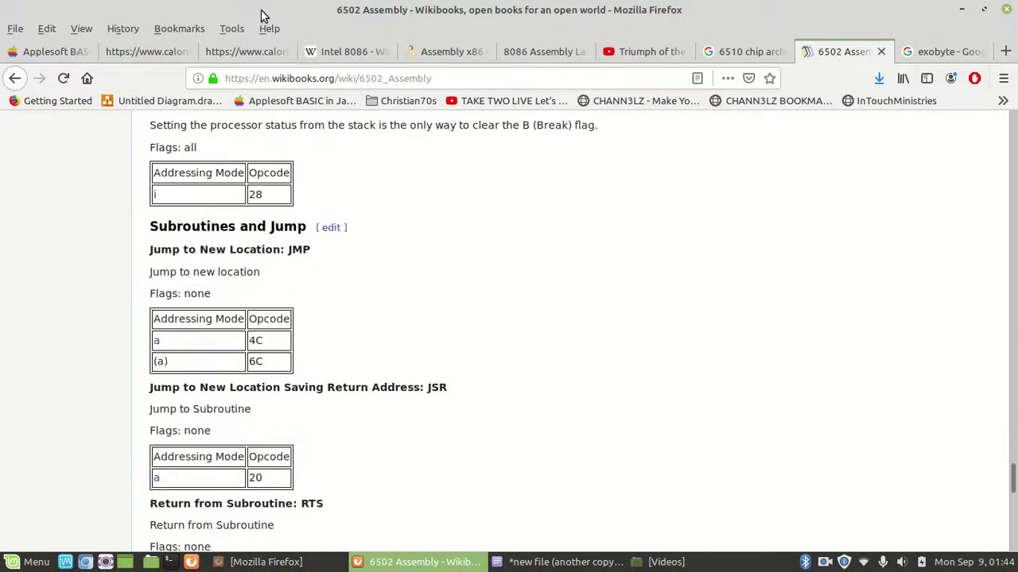
Step: Close the 6502 page and the exobyte search, and view the MCS650x internal architecture diagram in the image results
left_click(15, 79)
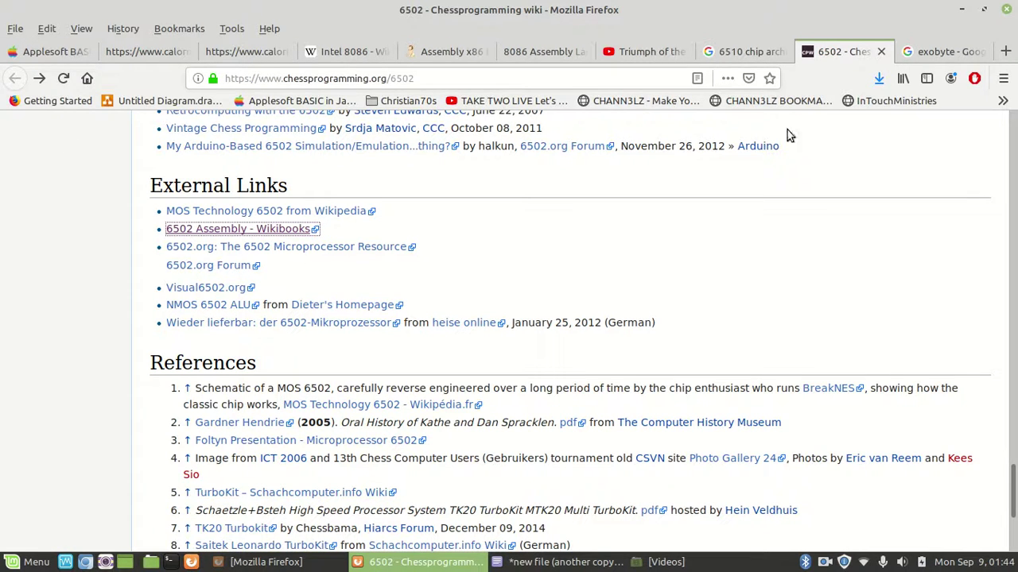
middle_click(855, 58)
middle_click(855, 53)
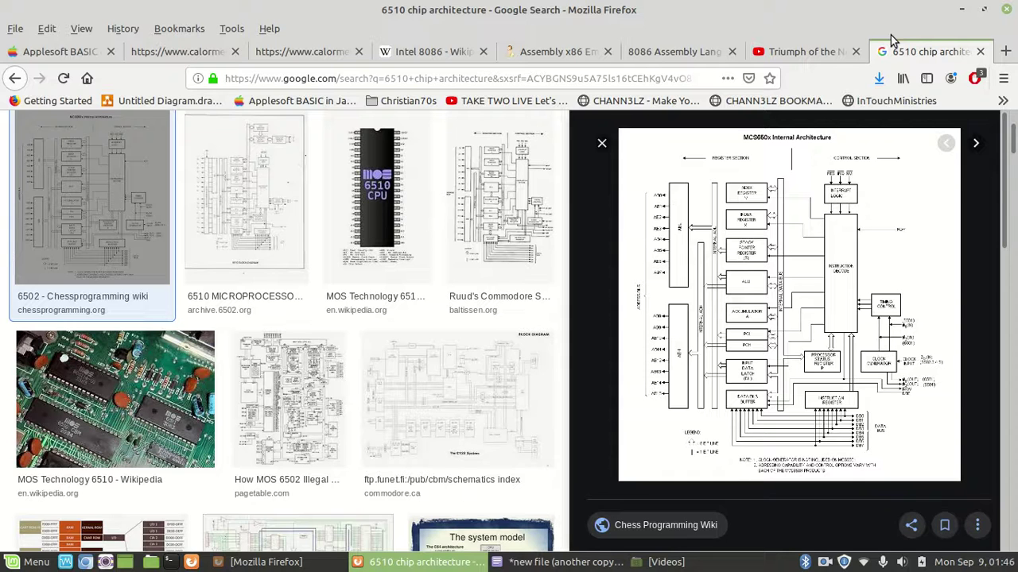
left_click_drag(1006, 189, 1013, 210)
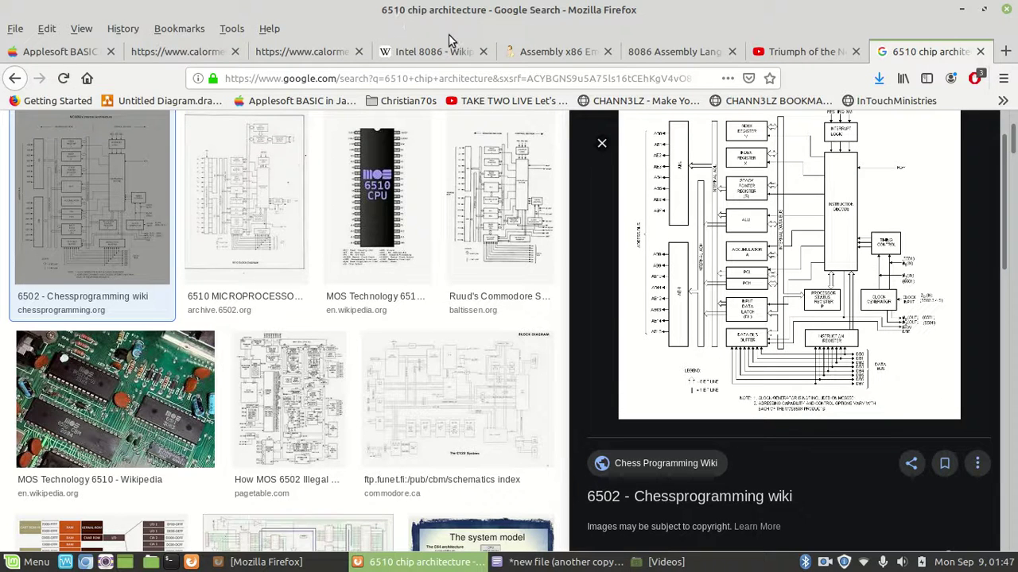
Step: Switch to the Triumph of the Nerds 1x01 YouTube video and play it full screen from about 11:39
left_click(811, 57)
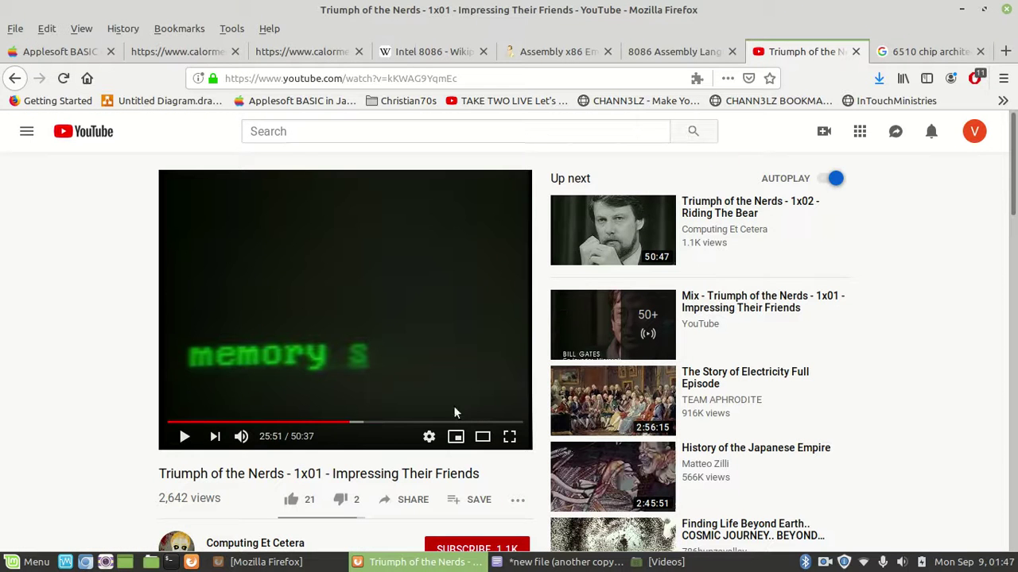
left_click(250, 420)
left_click_drag(250, 419, 250, 361)
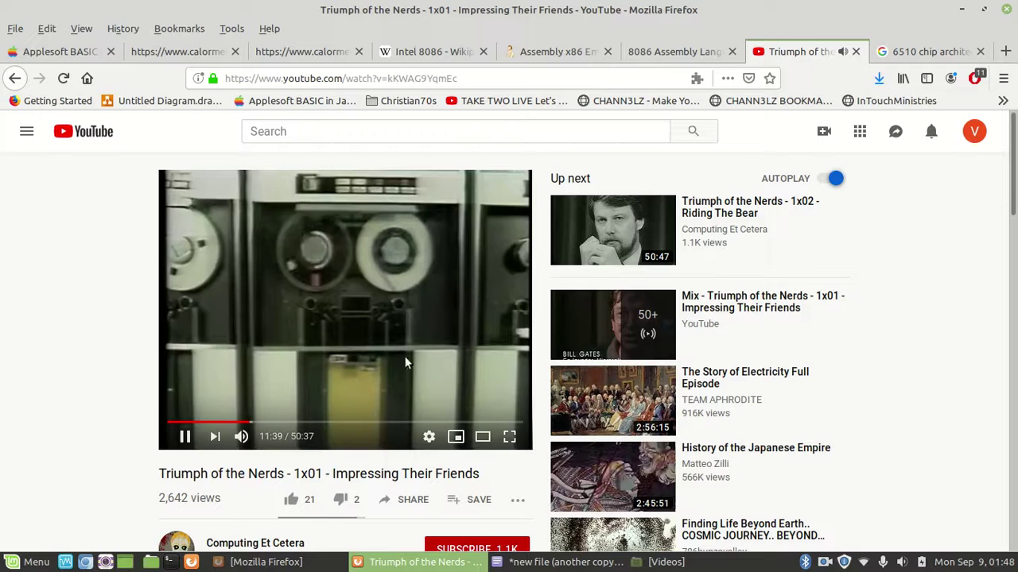
double_click(398, 314)
Step: Check the Videos folder, minimise its window, and return to watching the Triumph of the Nerds video full screen
key("alt+Tab")
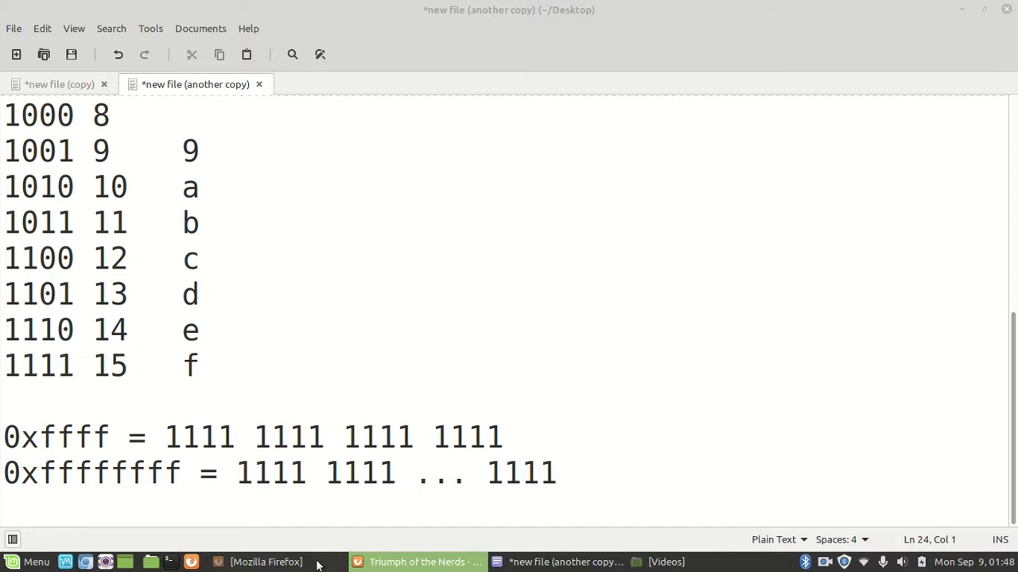
left_click(658, 563)
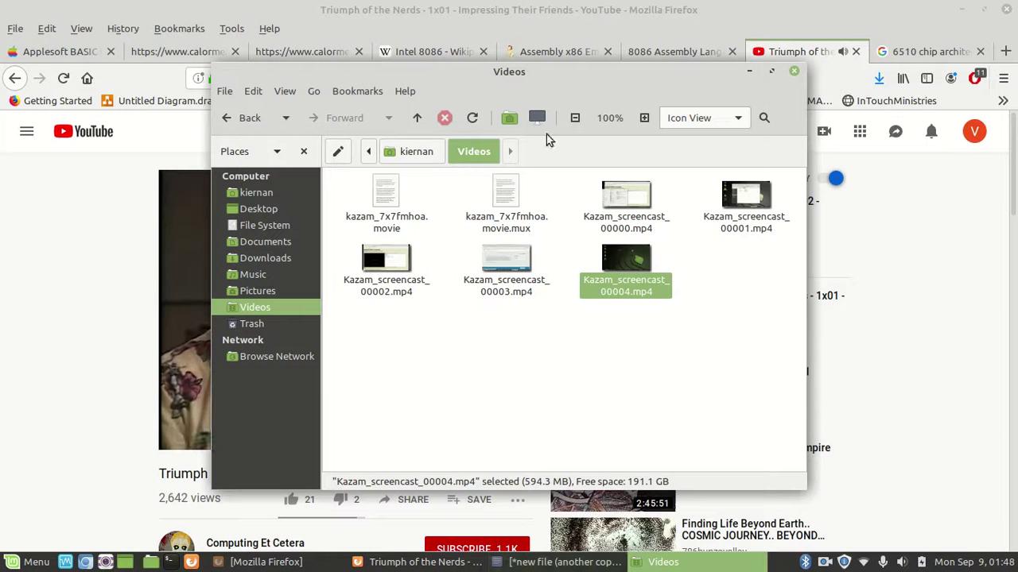
left_click(749, 71)
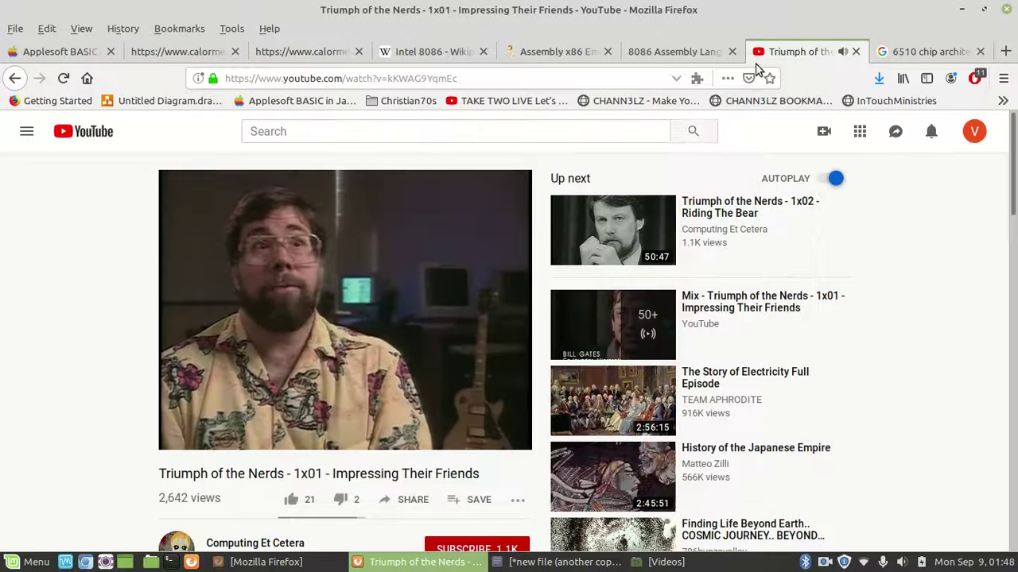
double_click(466, 270)
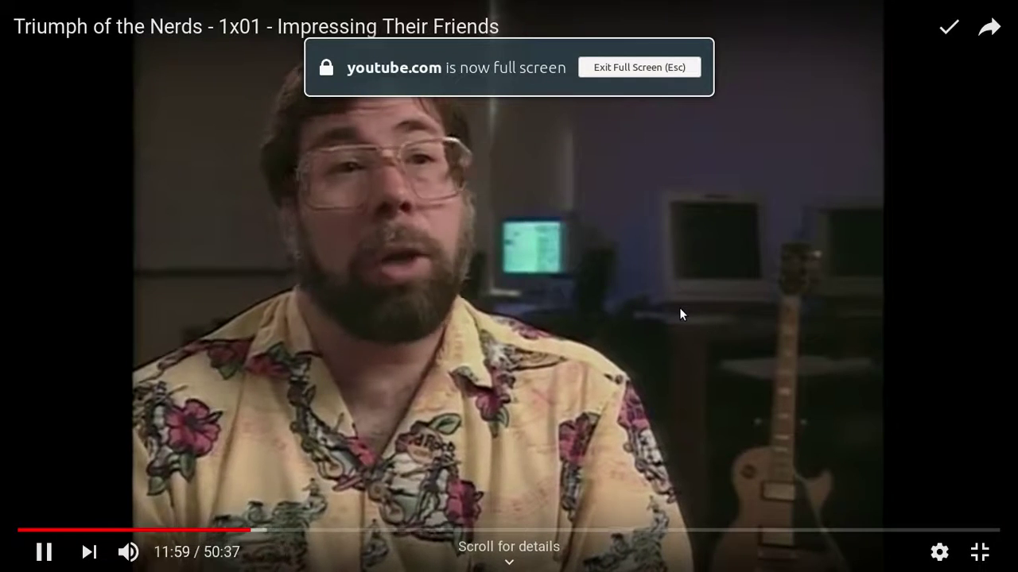